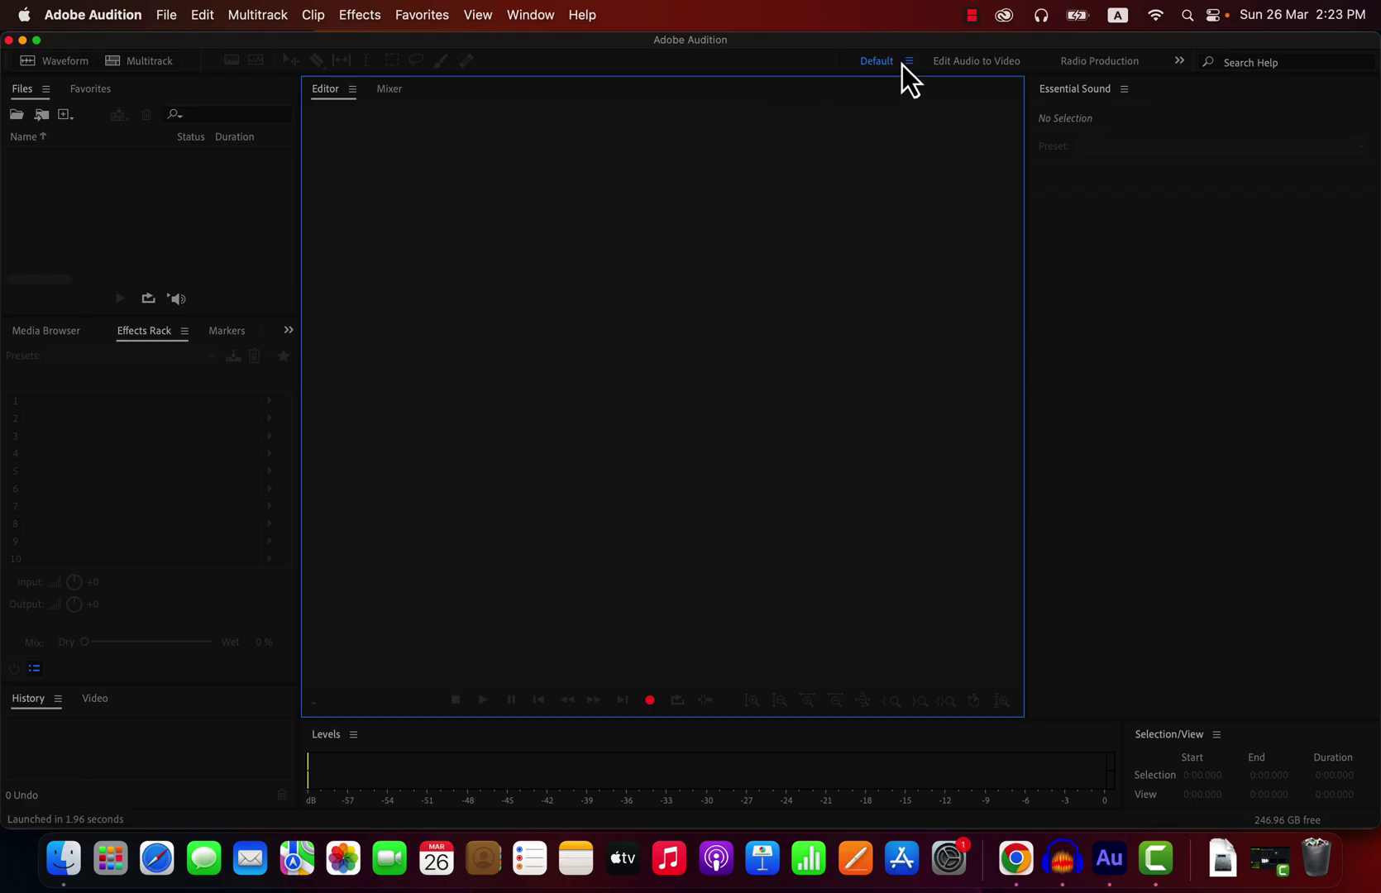
left_click(958, 70)
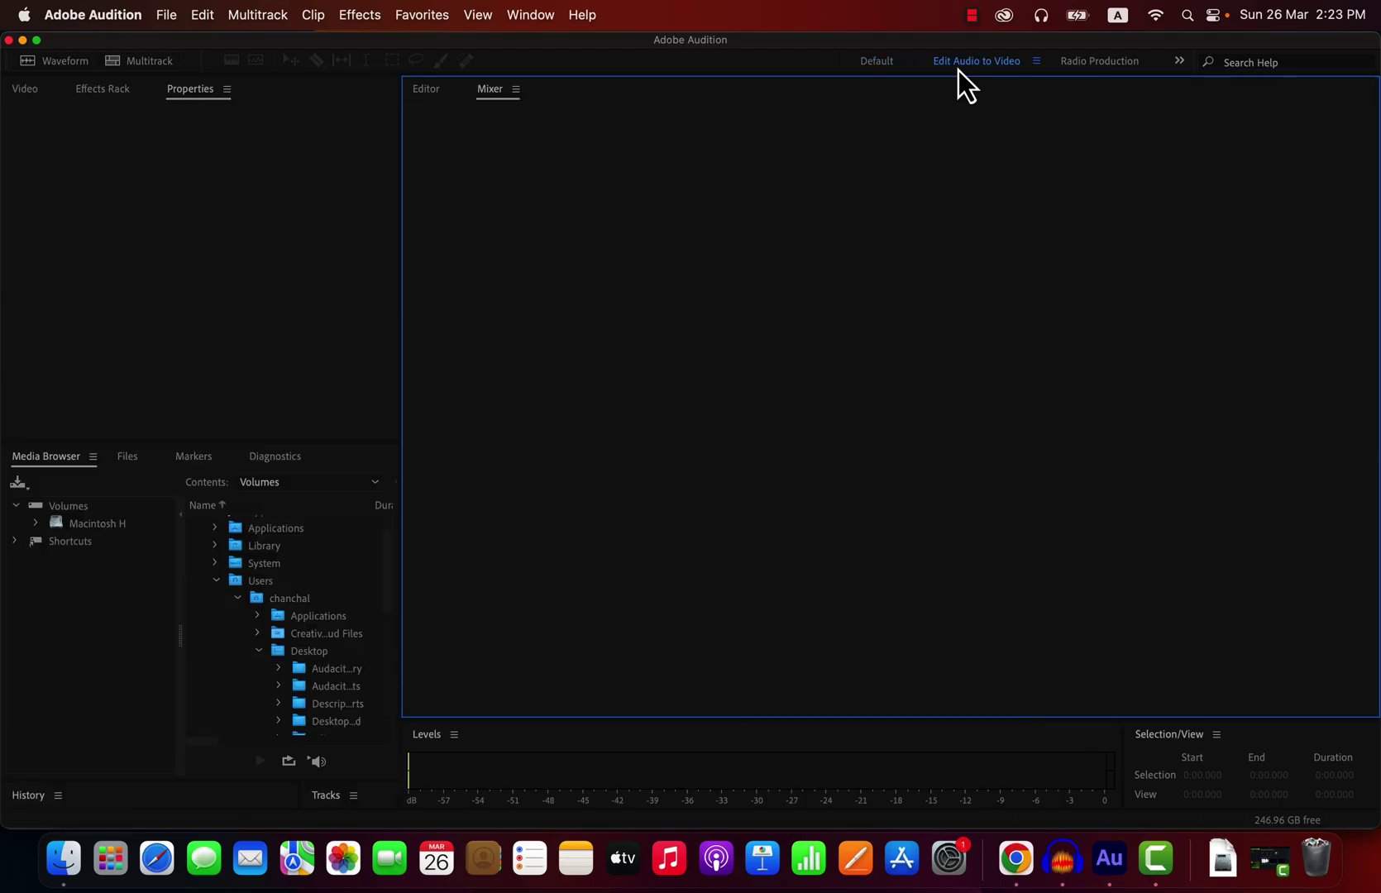
left_click(1087, 70)
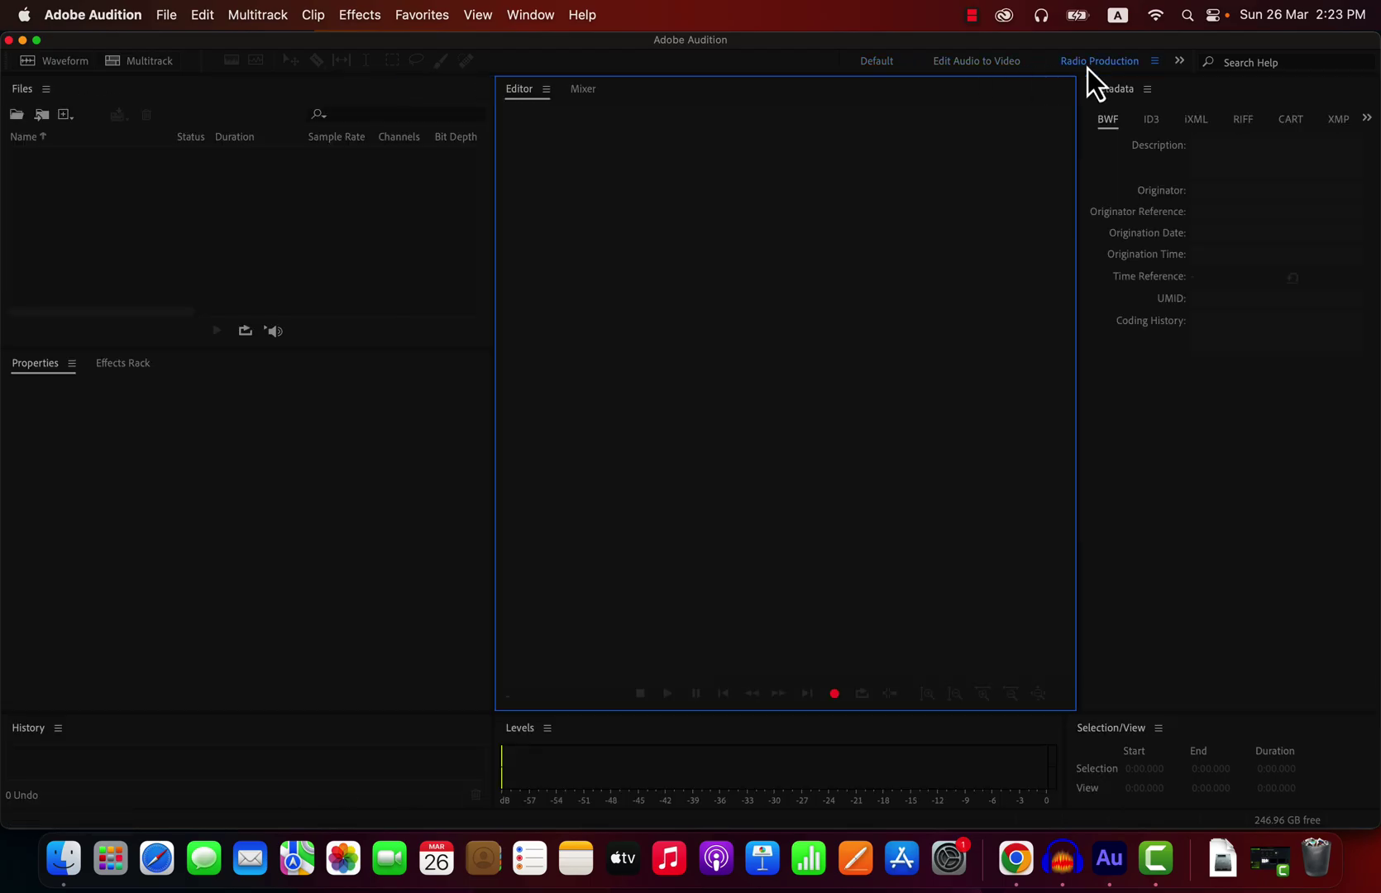
left_click(978, 67)
left_click(880, 63)
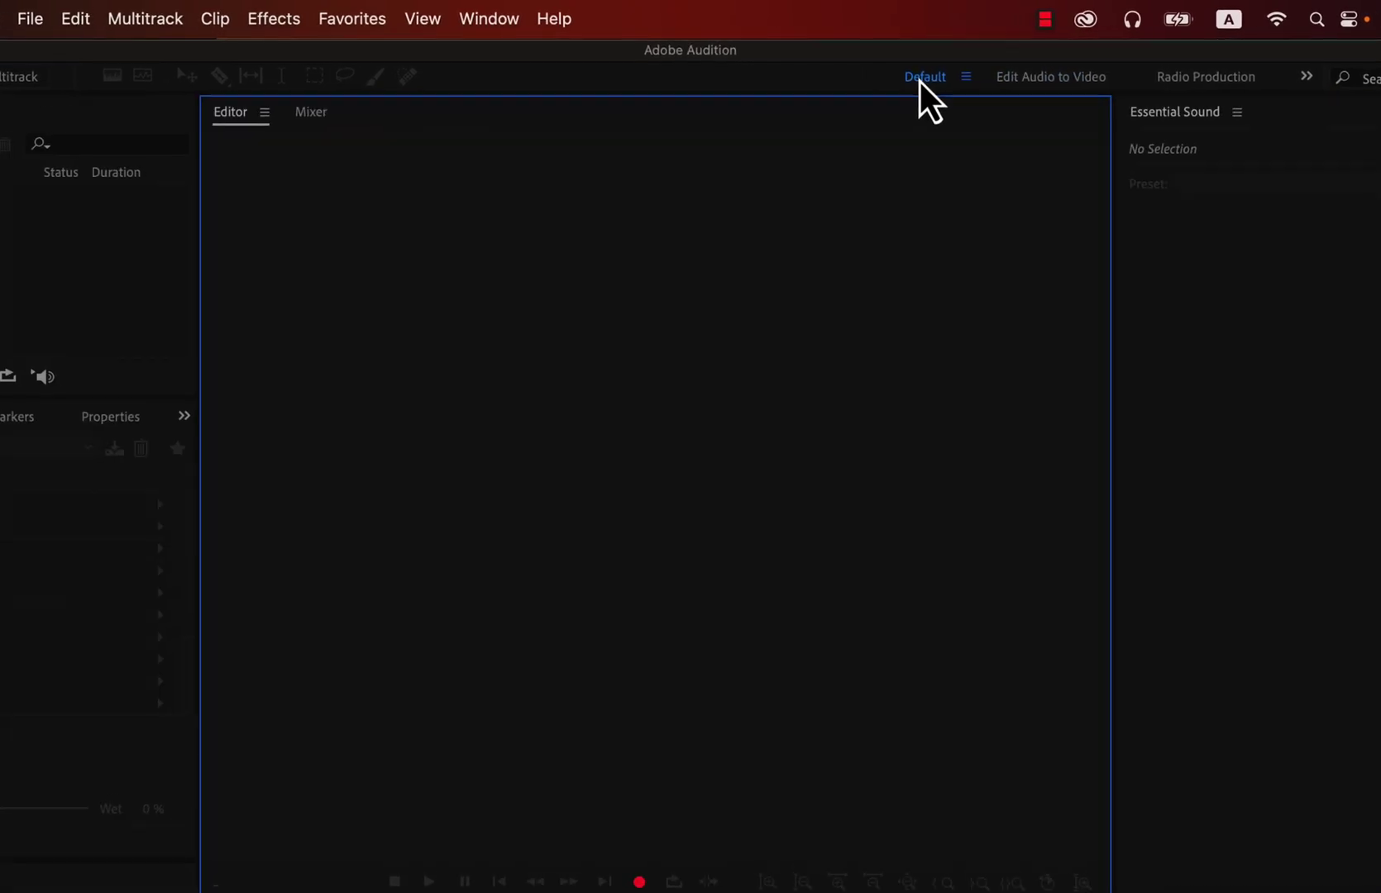
left_click(489, 18)
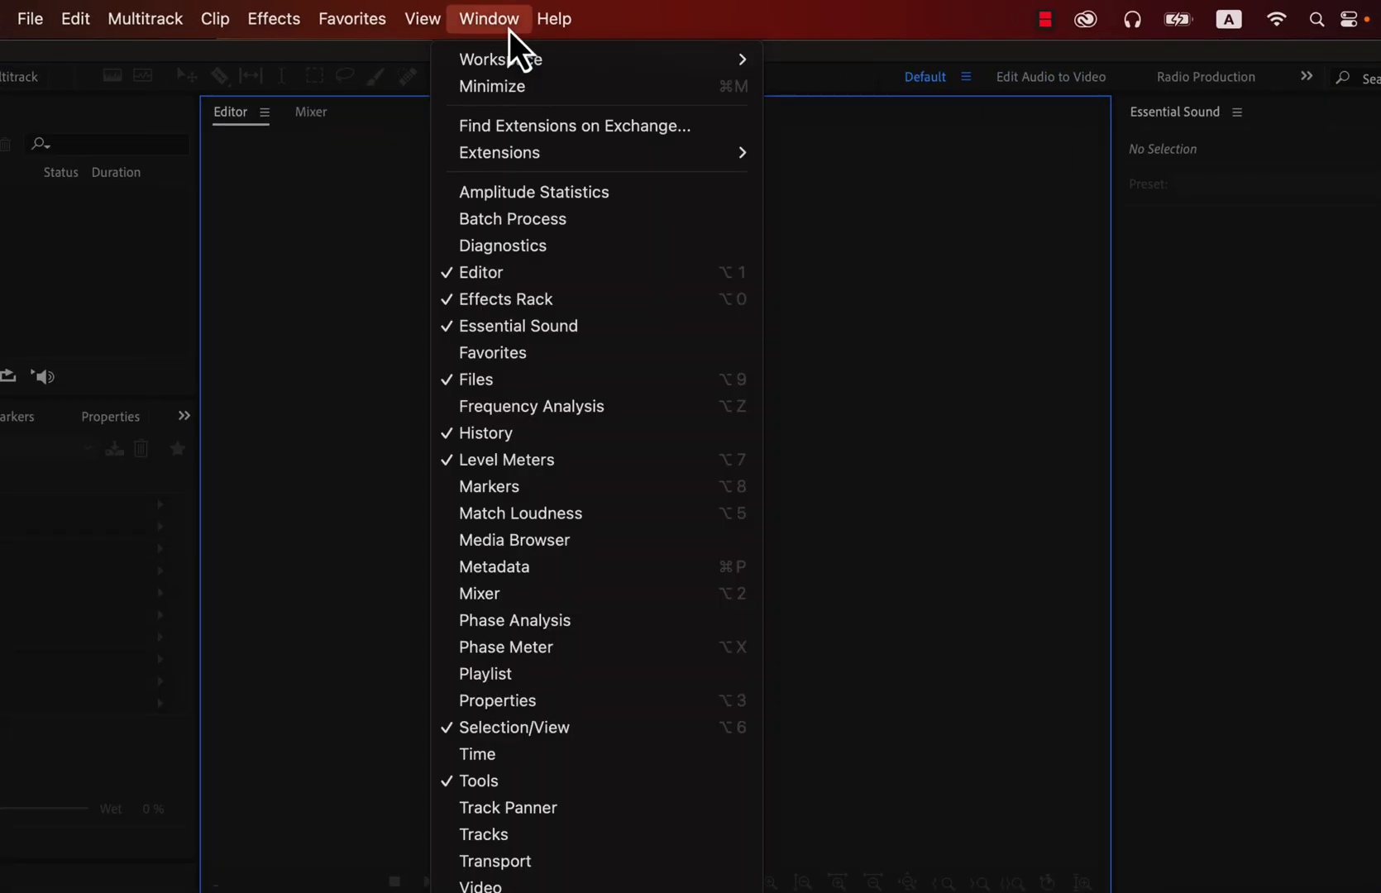
mouse_move(509, 60)
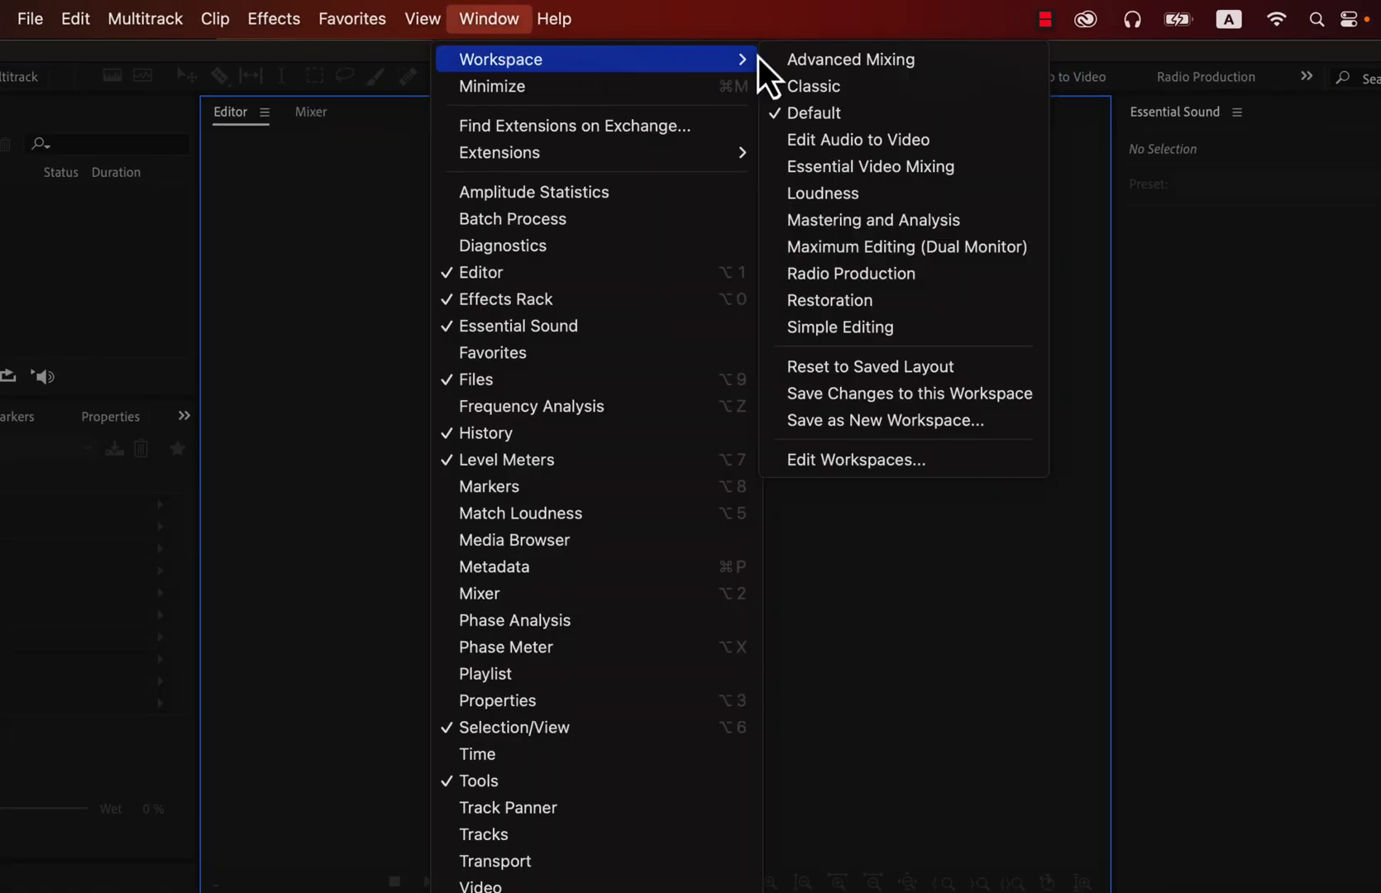
Reapply the Default workspace, then preview and cancel a new audio file and a new multitrack session.
left_click(866, 116)
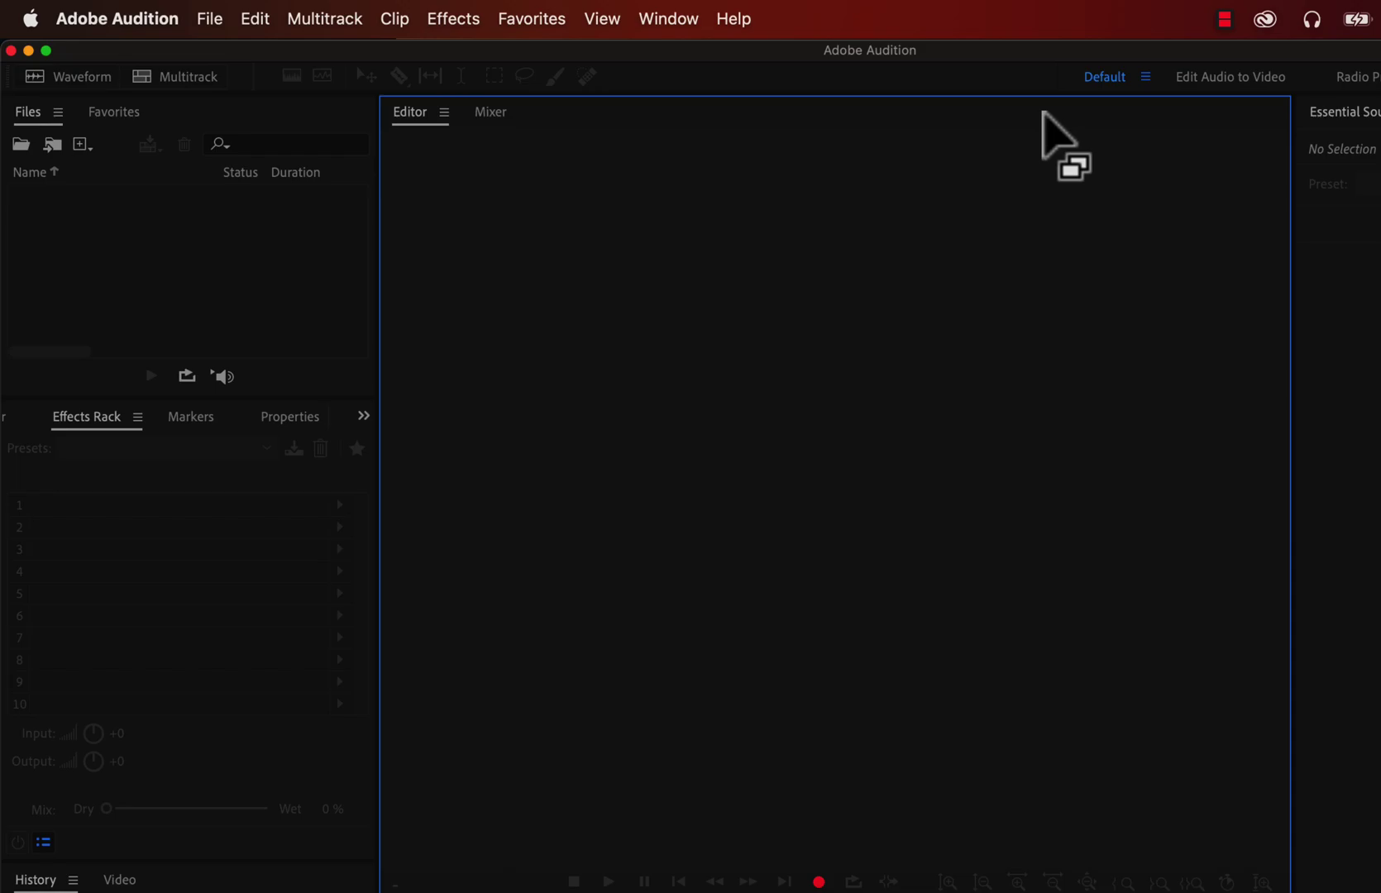
left_click(61, 83)
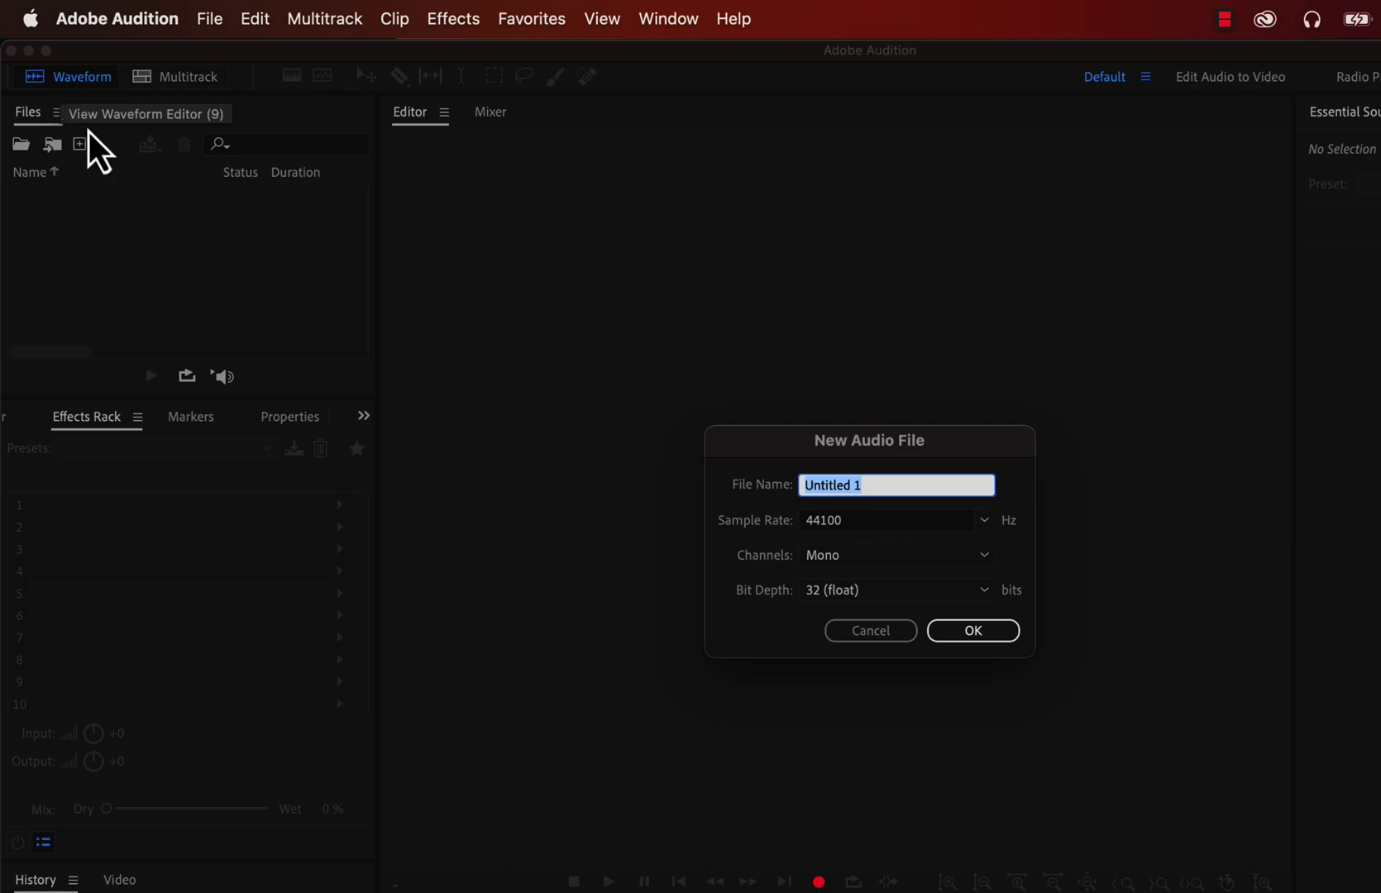
left_click(860, 630)
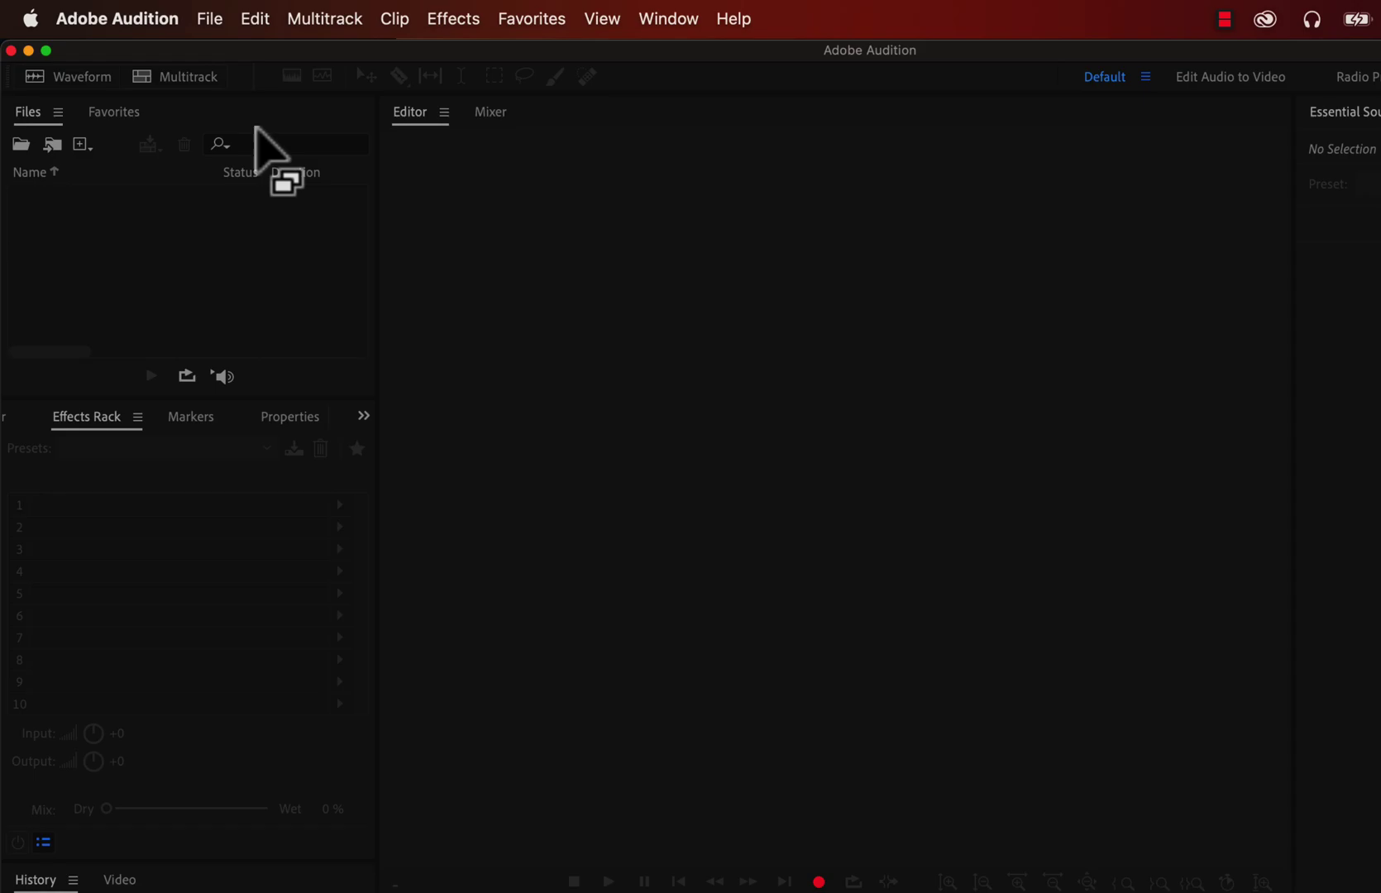
left_click(180, 77)
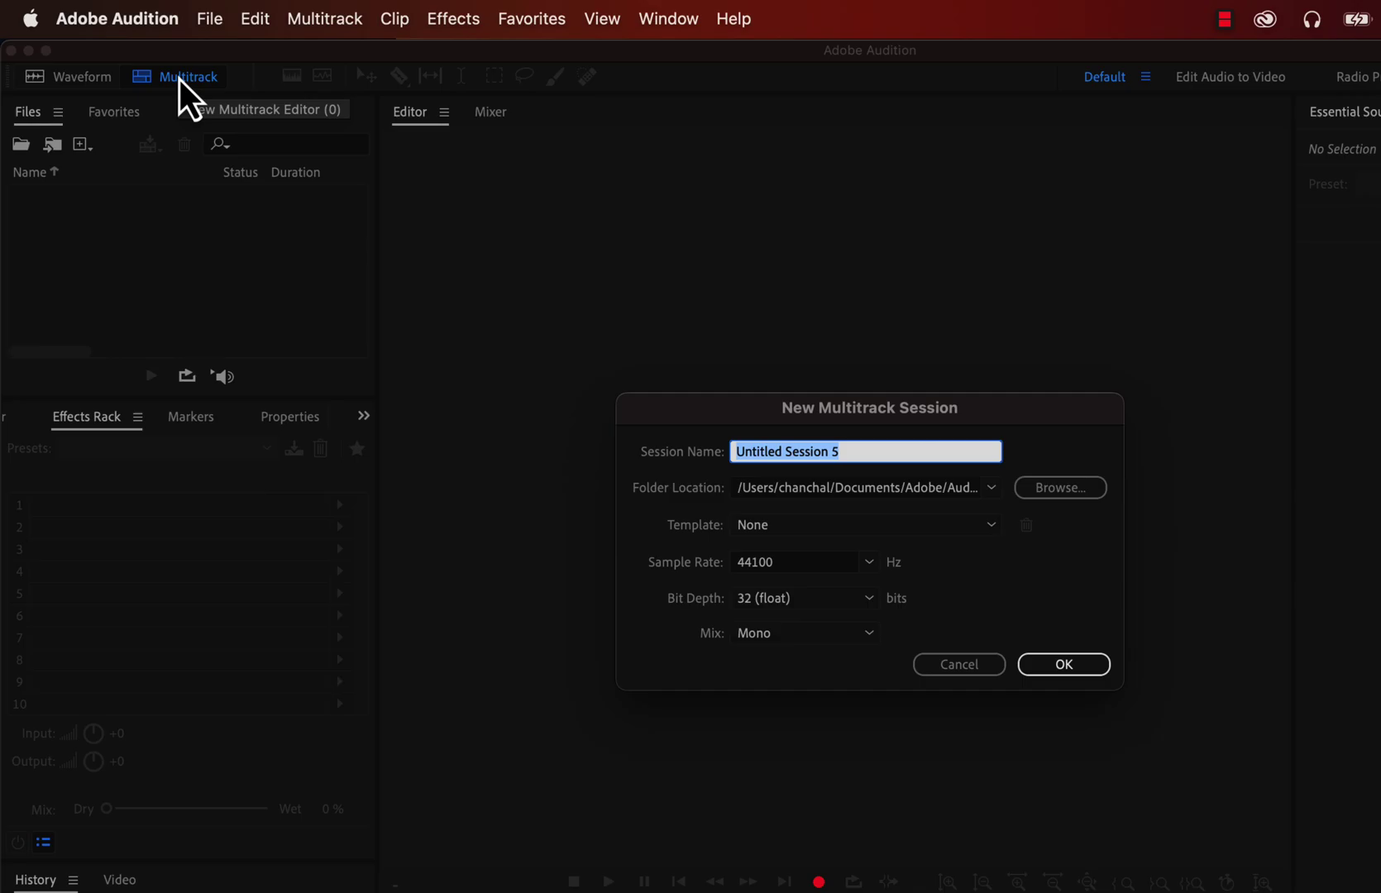
left_click(950, 671)
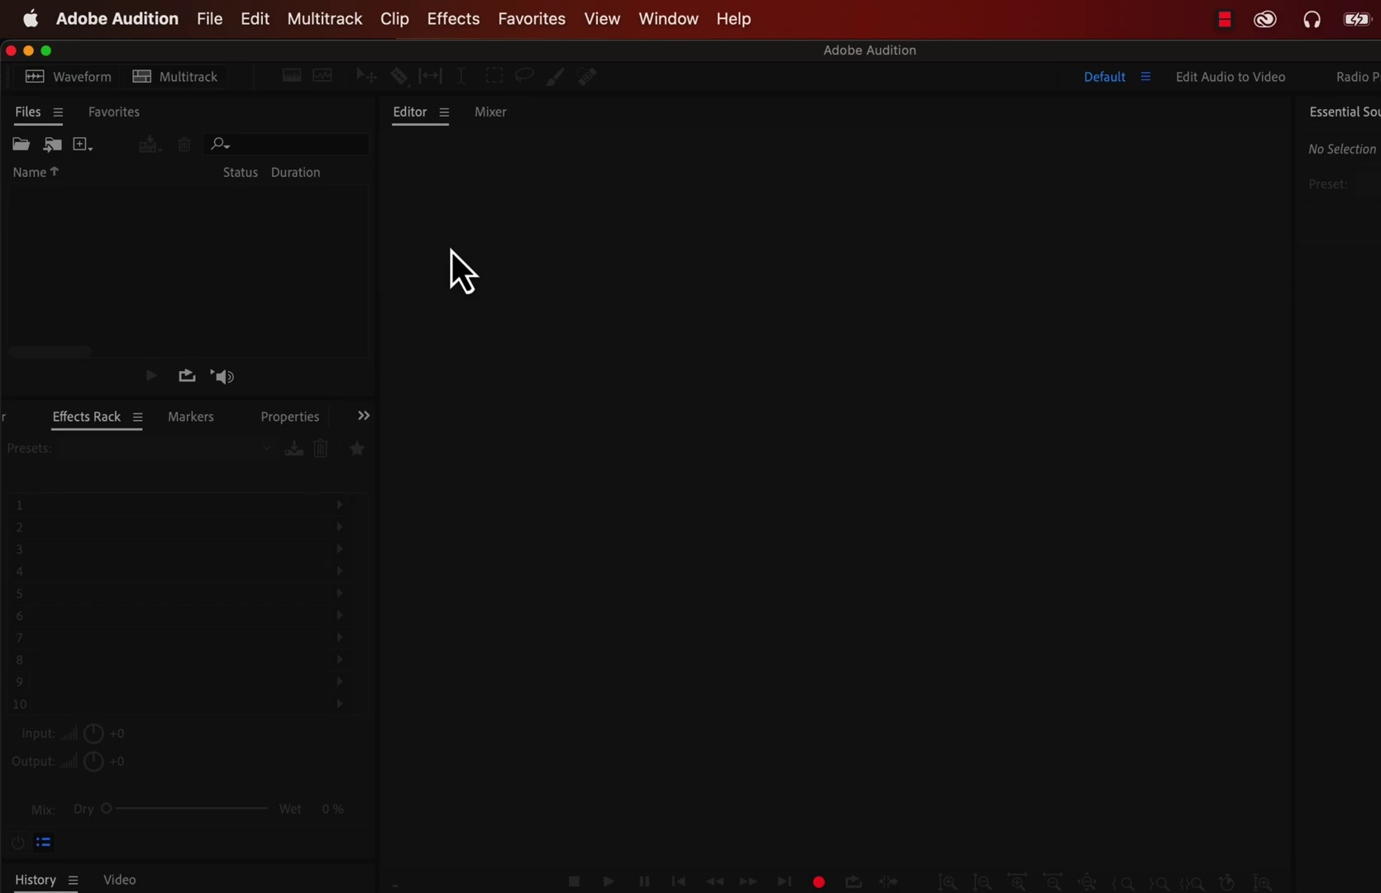
Open the Audio Hardware preferences and keep Samson C01U Pro Mic as the default input.
left_click(151, 20)
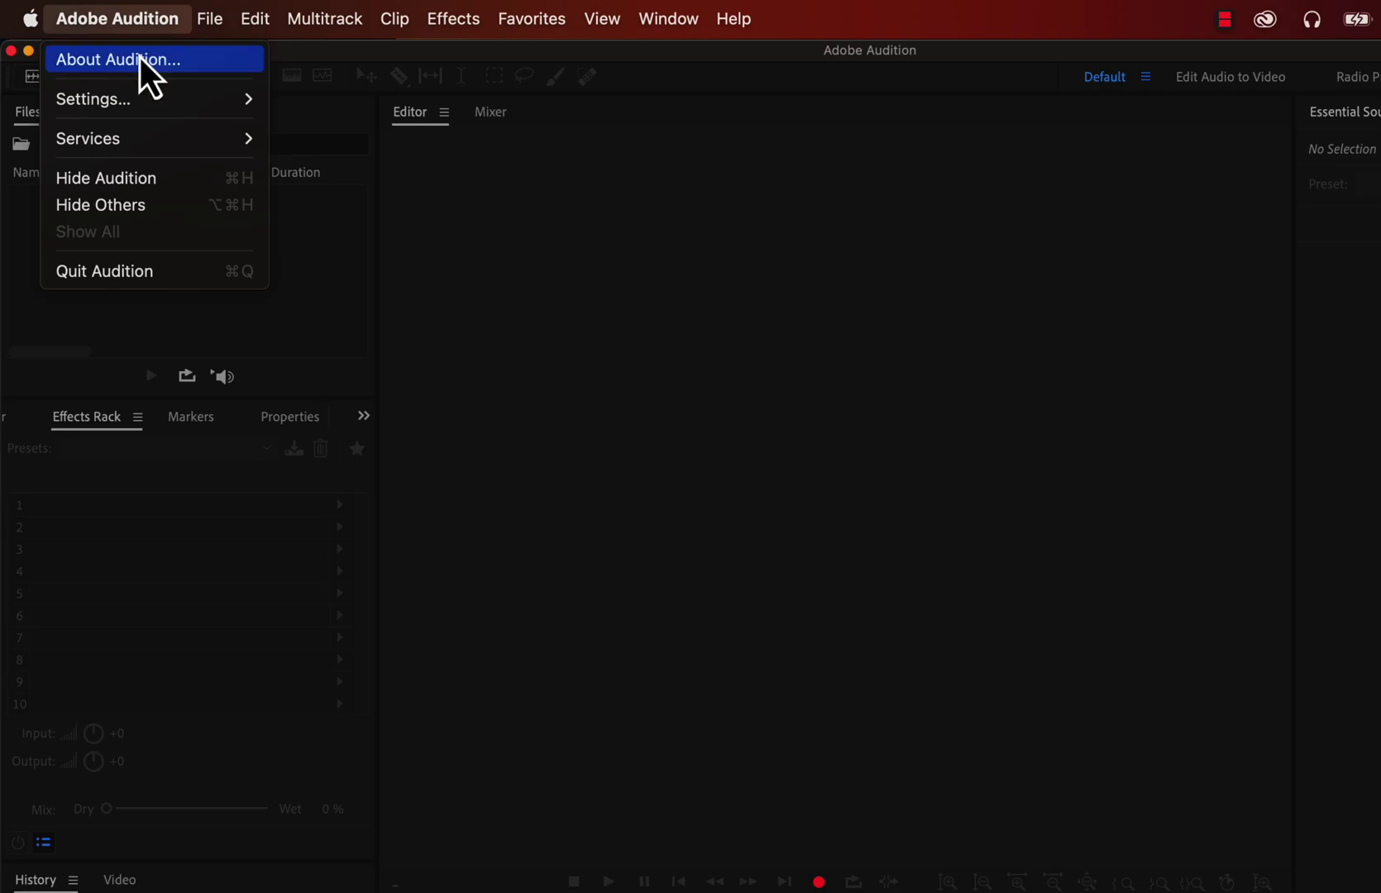
mouse_move(131, 102)
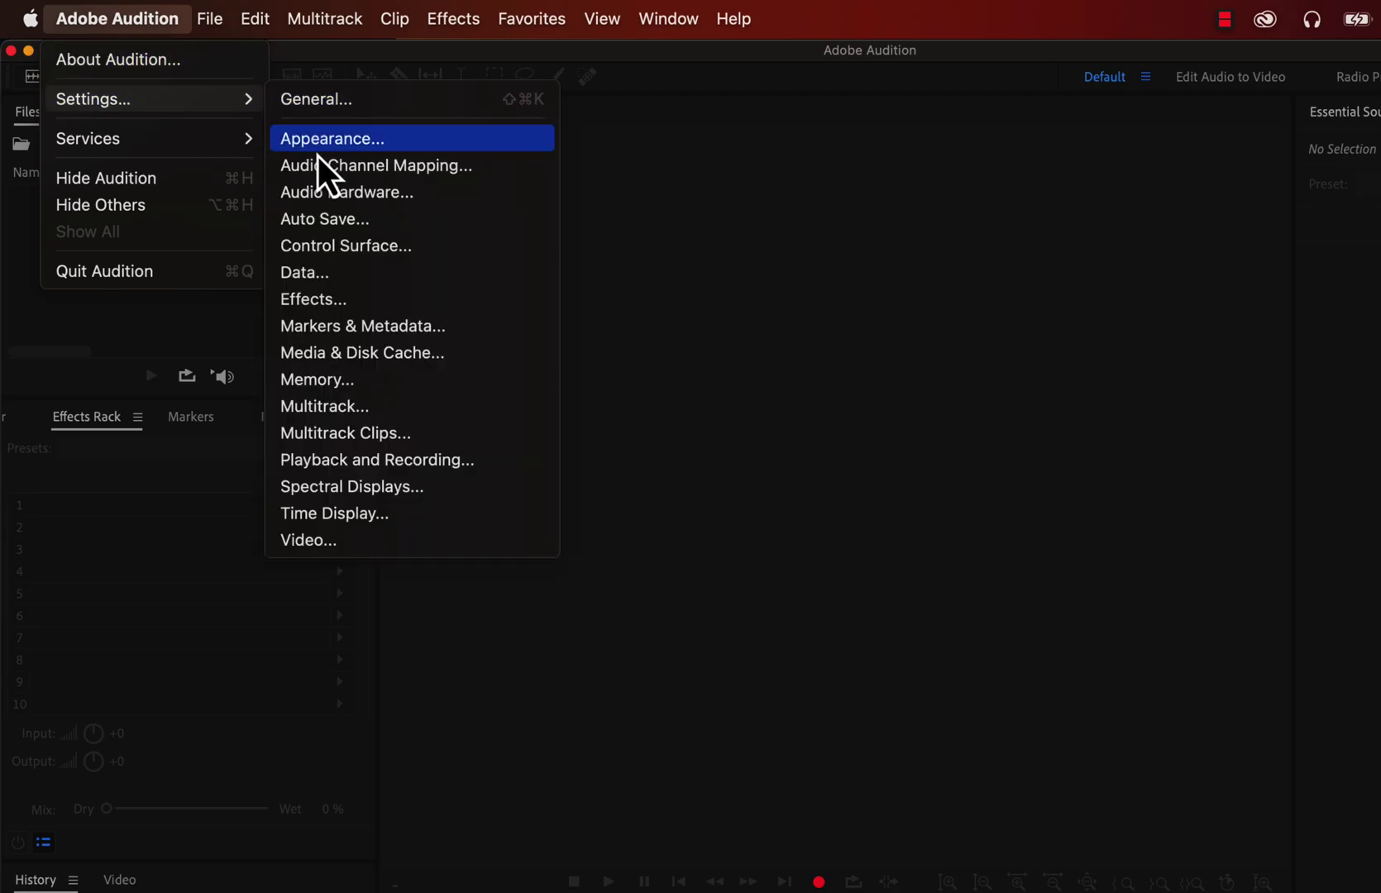
left_click(385, 200)
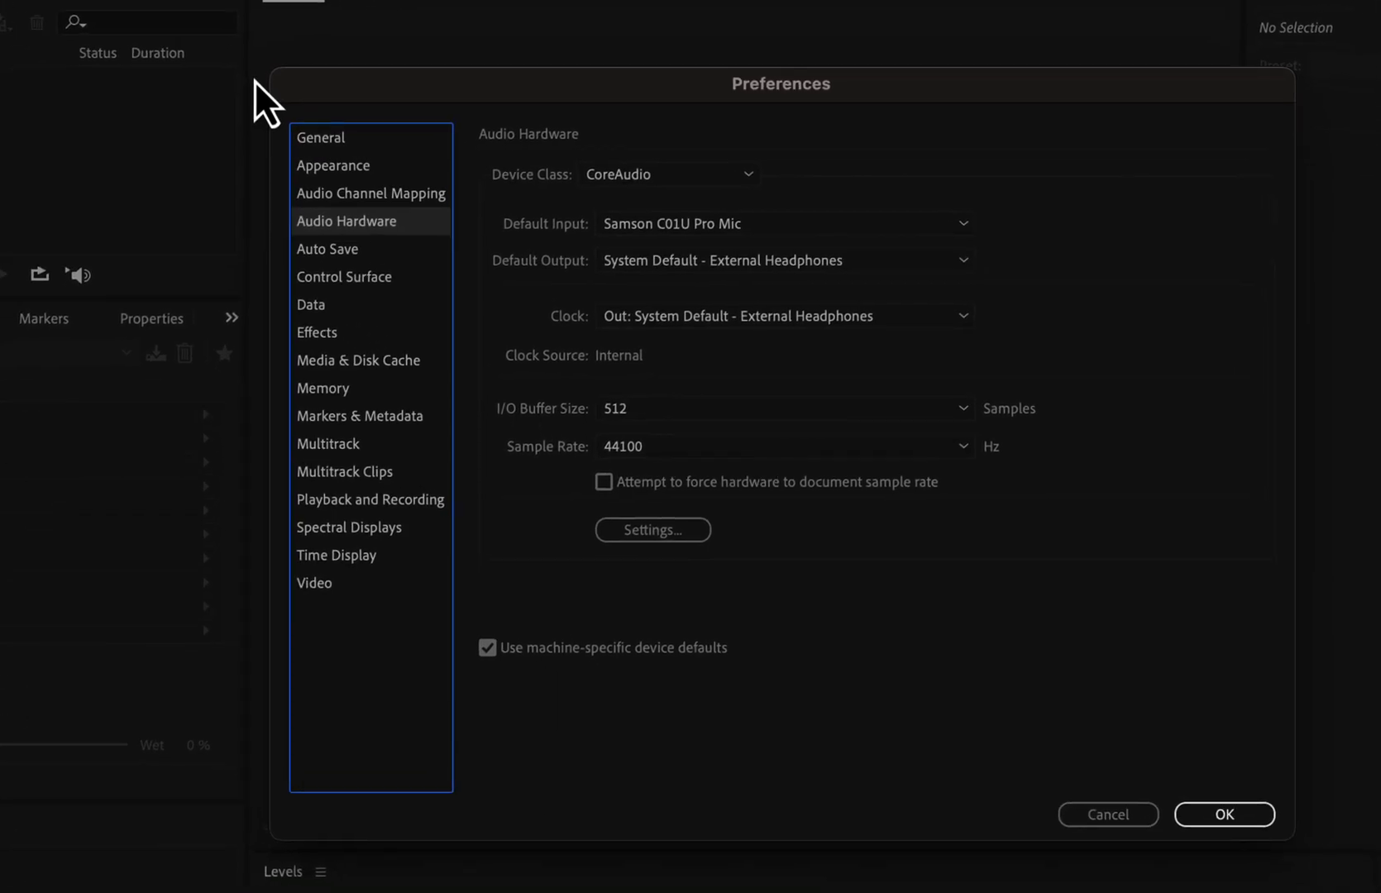
left_click(666, 225)
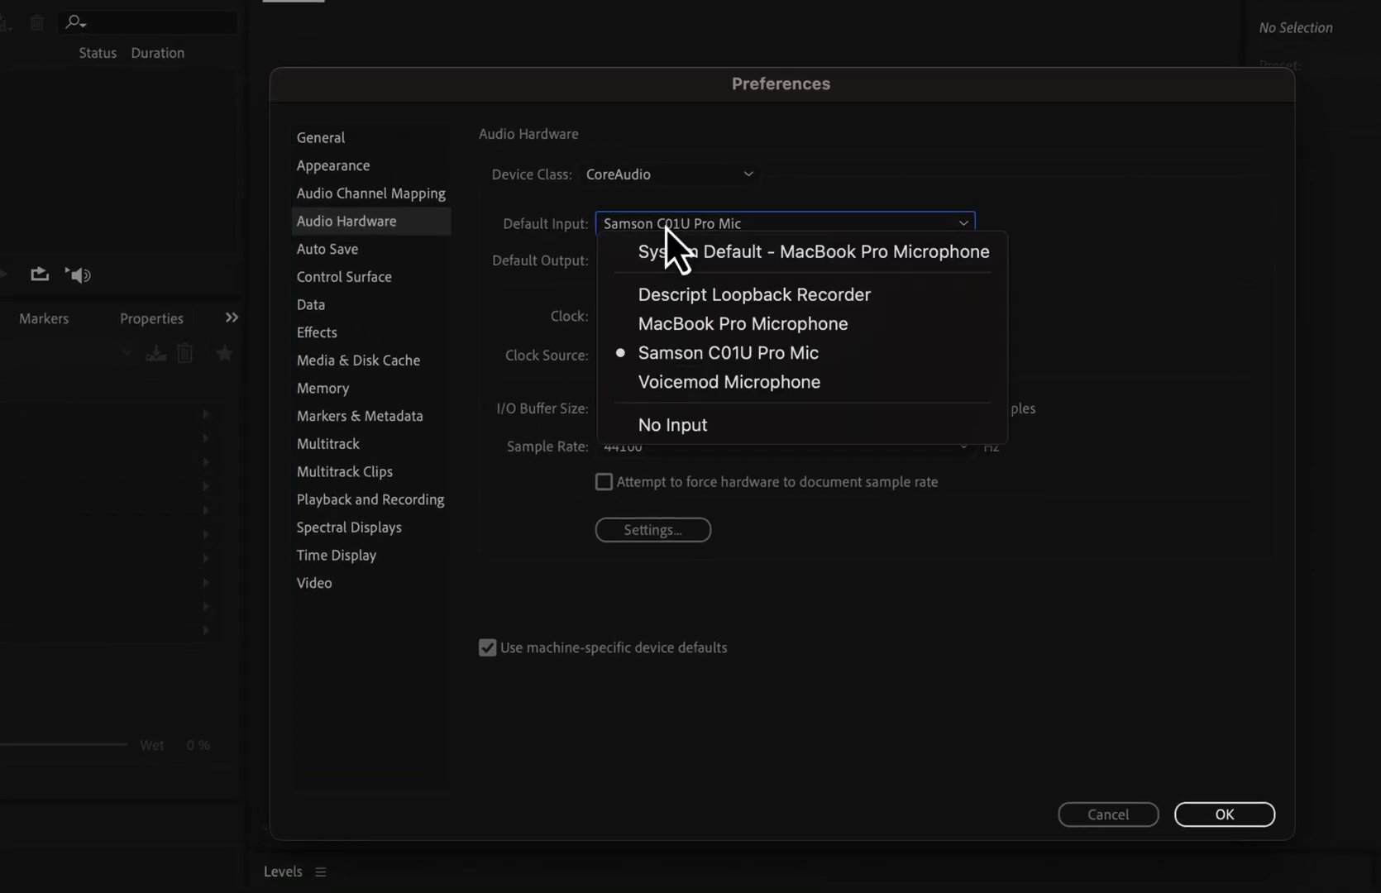
left_click(771, 356)
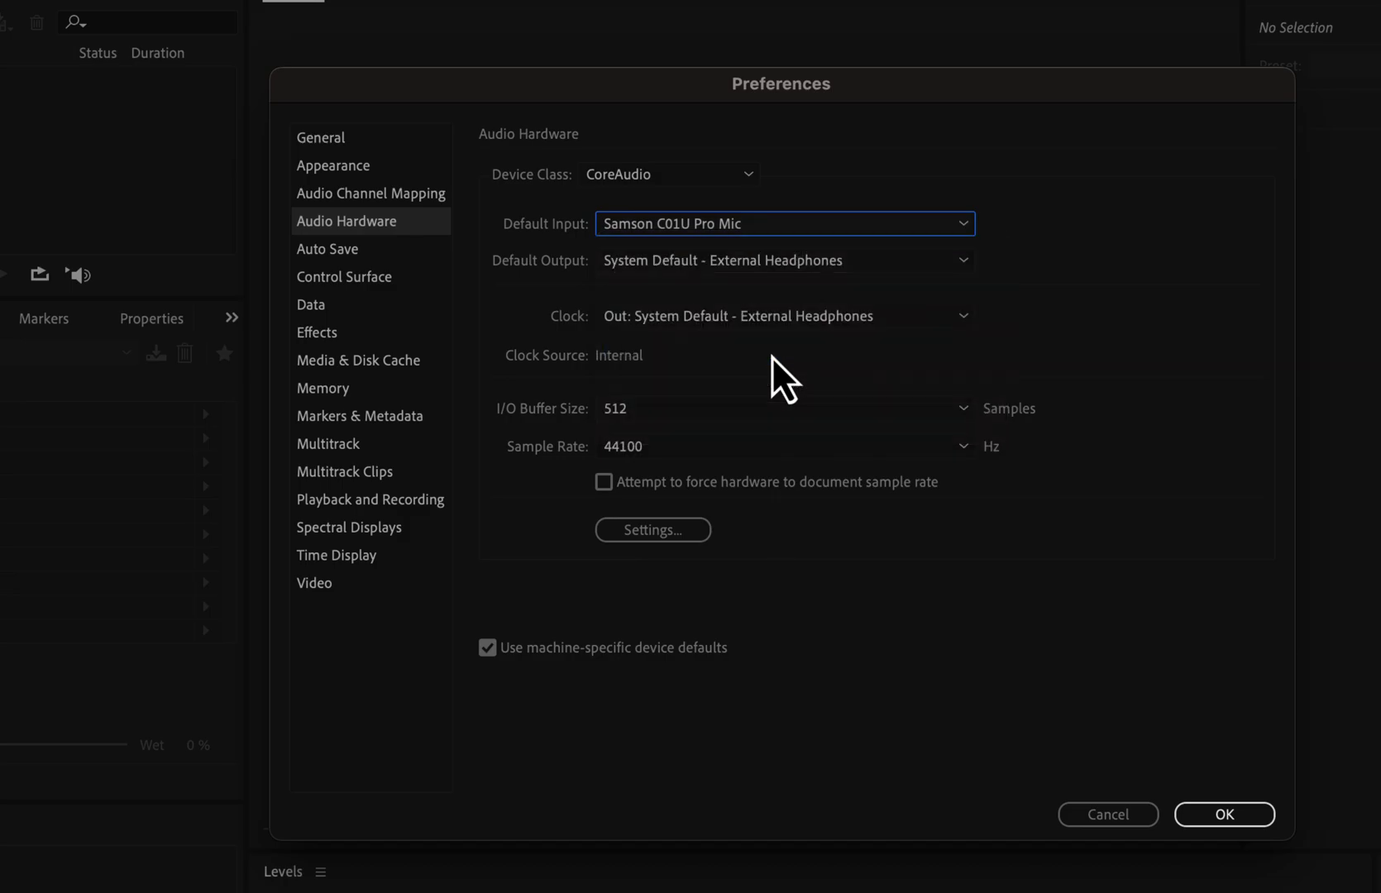
left_click(740, 260)
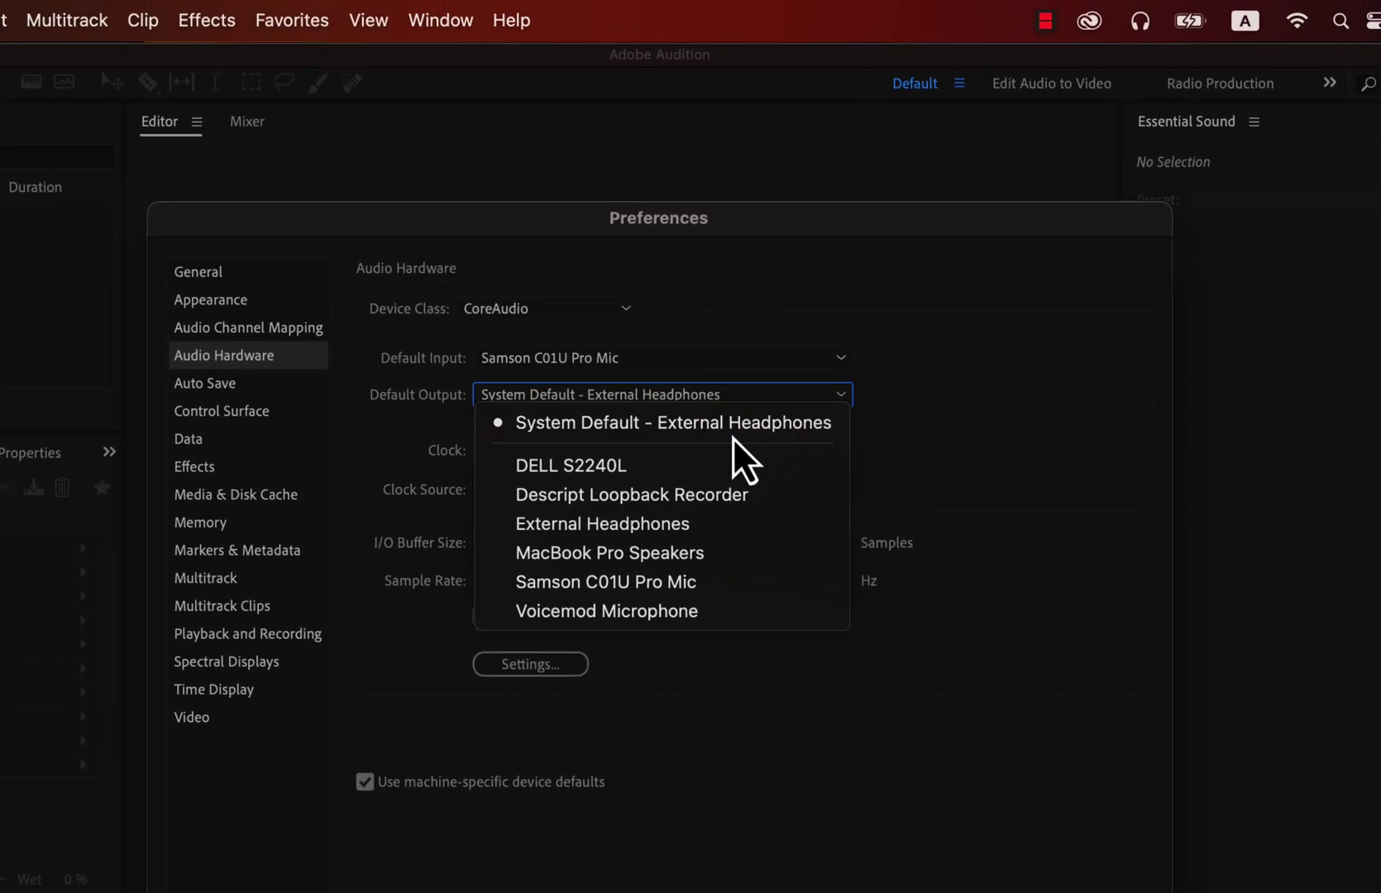
left_click(759, 403)
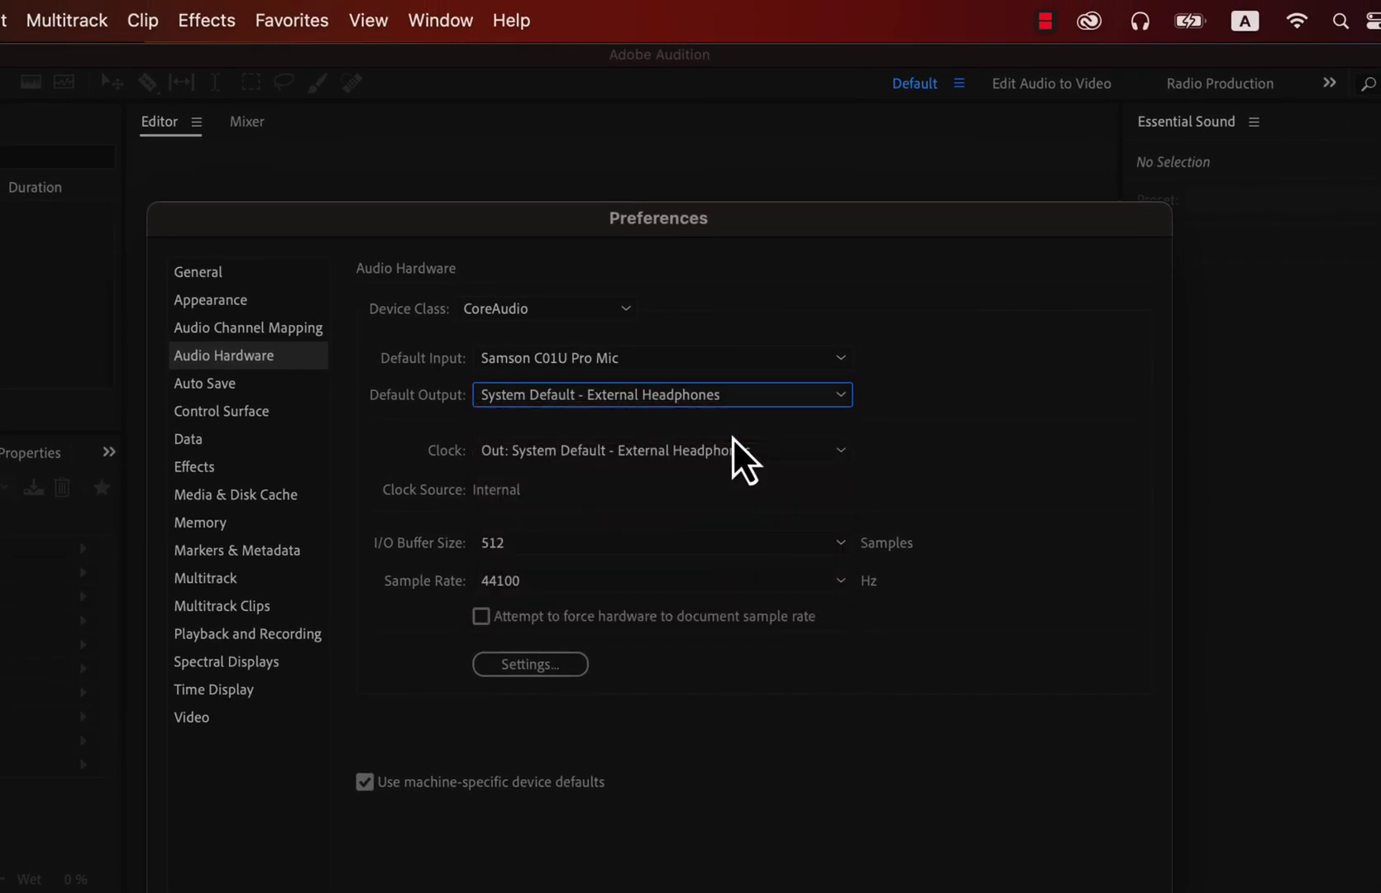
left_click(1139, 19)
left_click(1167, 235)
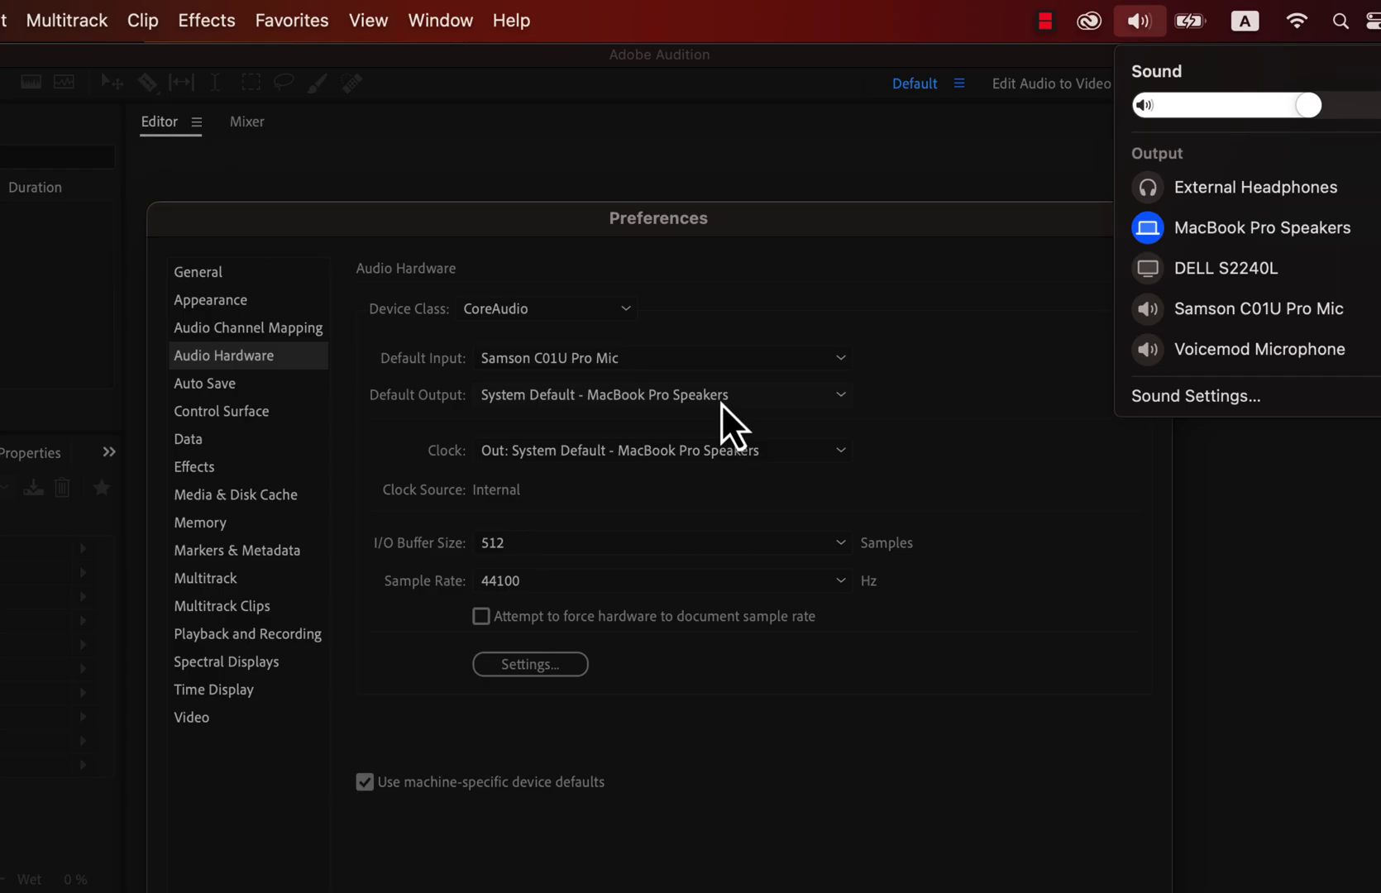
left_click(1200, 187)
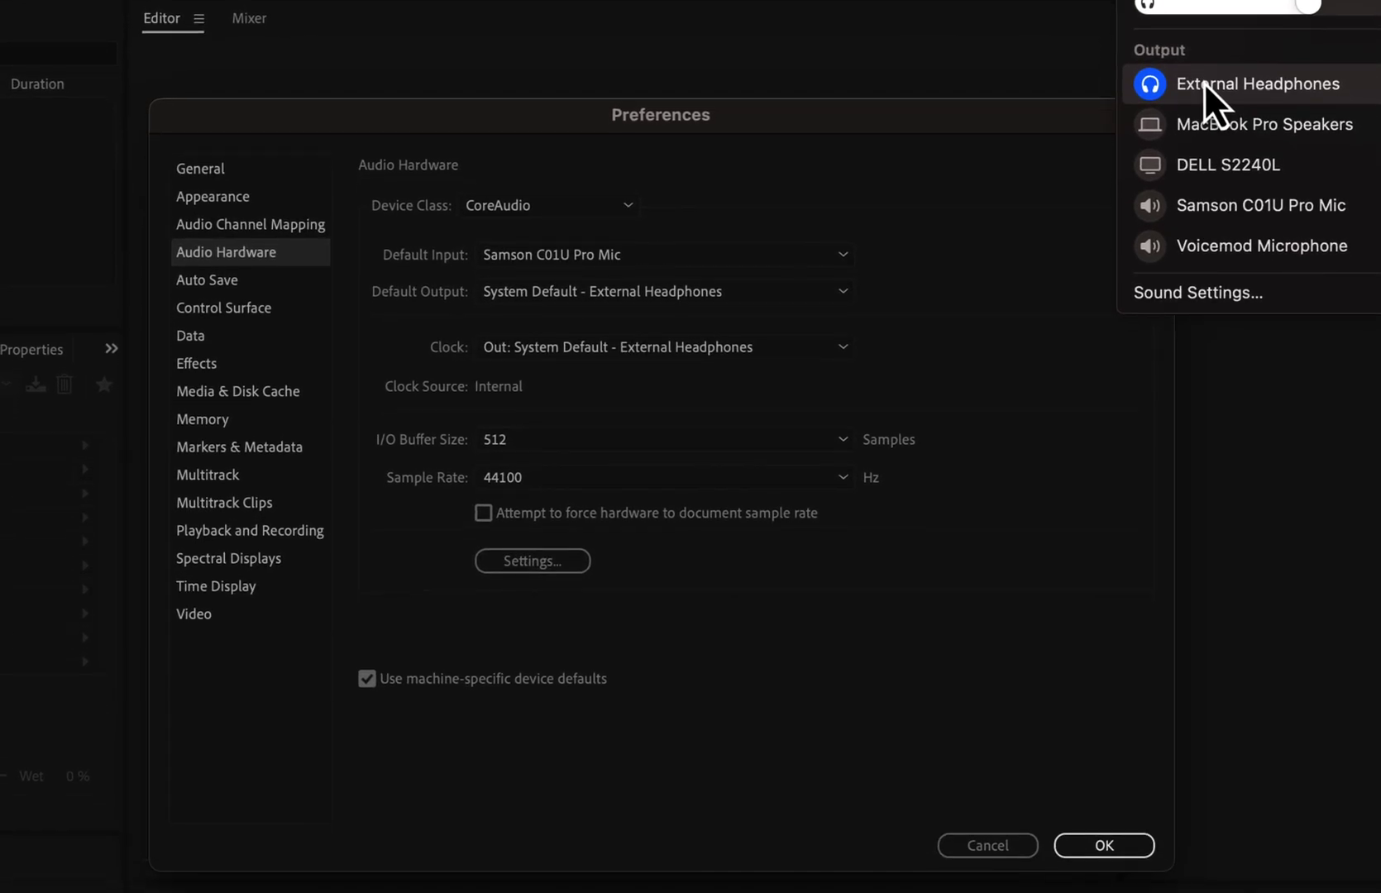
left_click(682, 266)
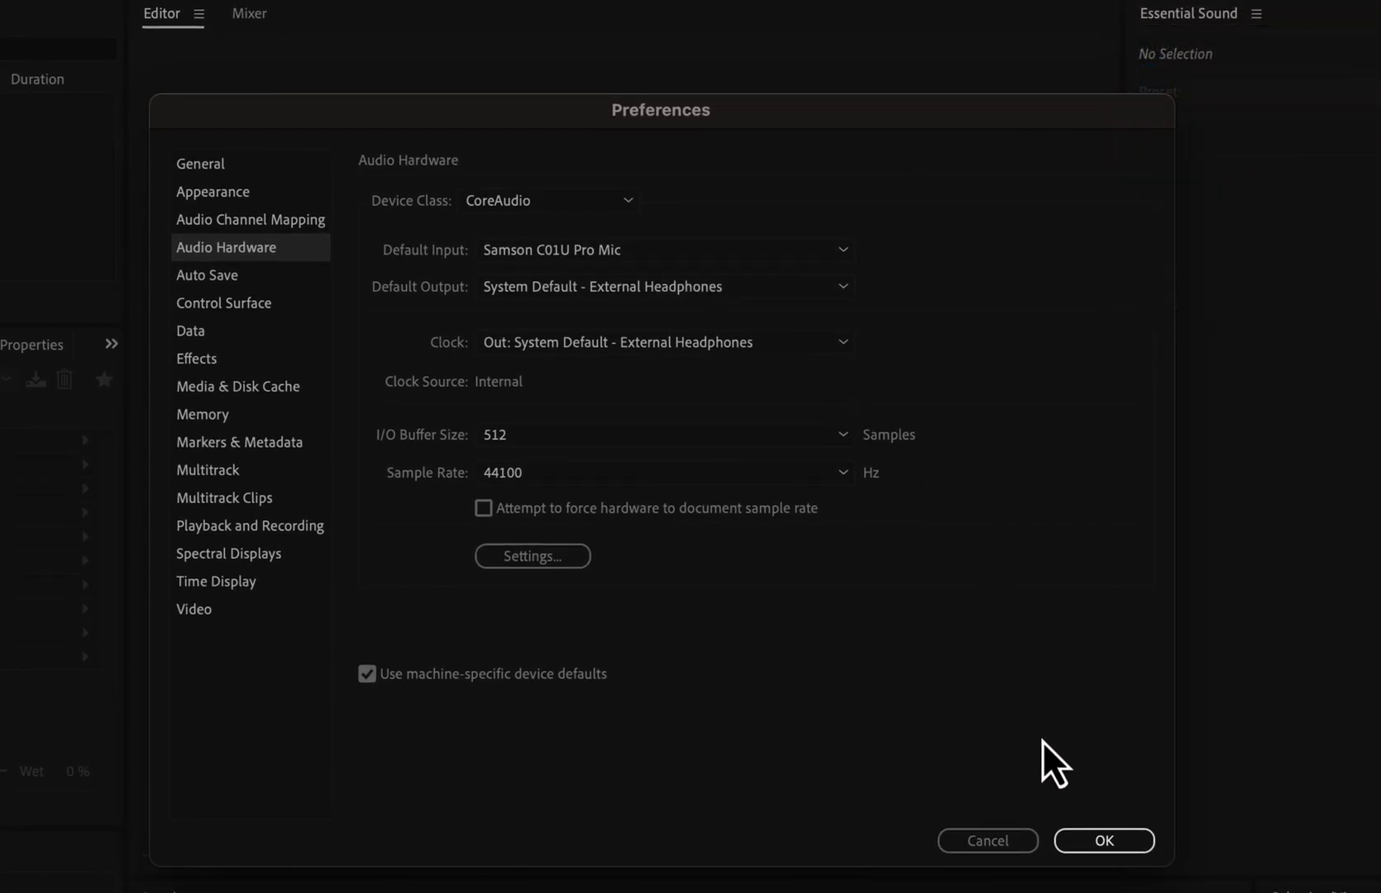
Accept the Audio Hardware preferences and monitor the microphone input on the Levels meter.
left_click(1098, 837)
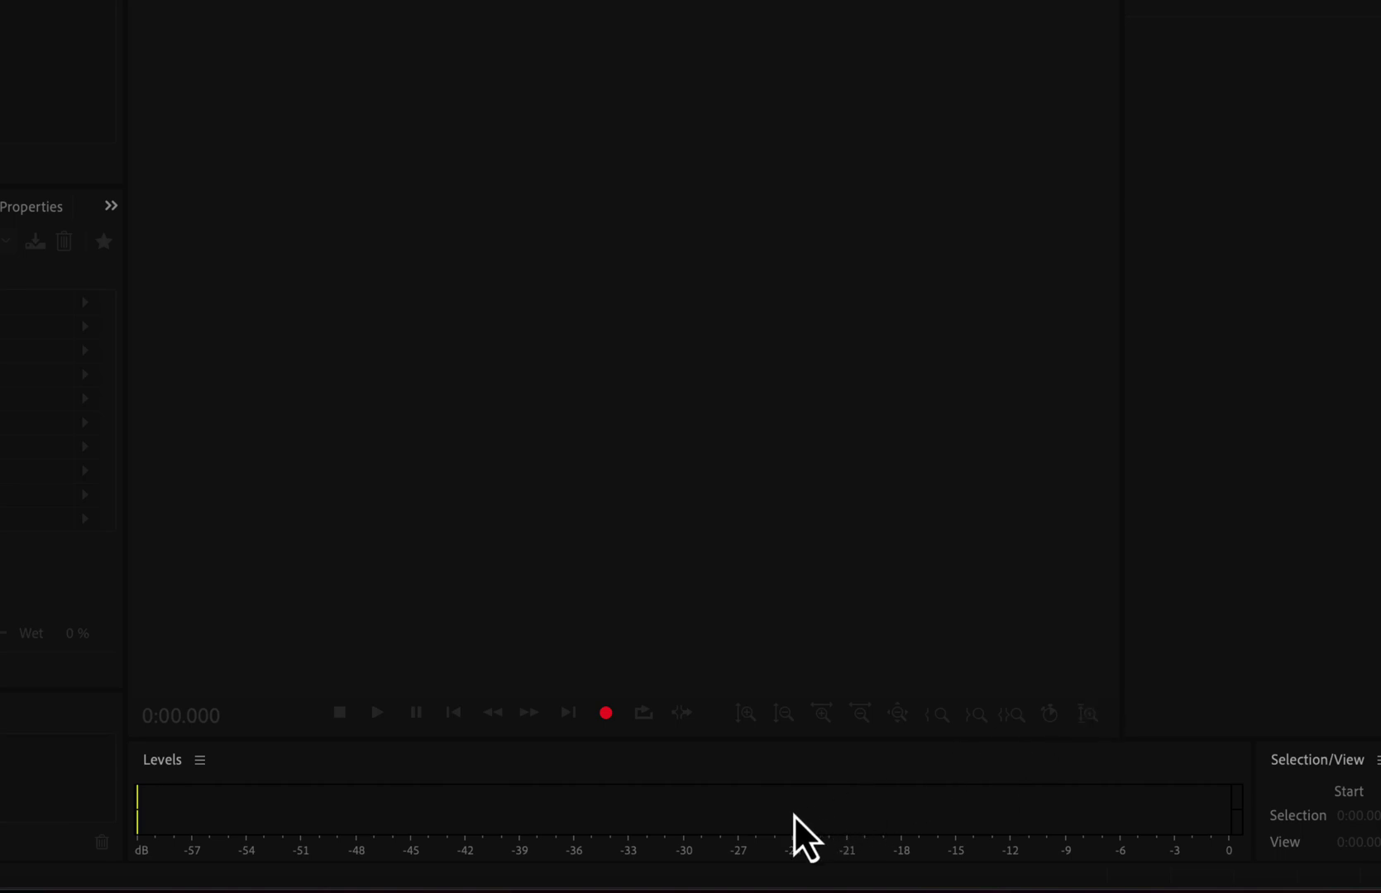
left_click(748, 809)
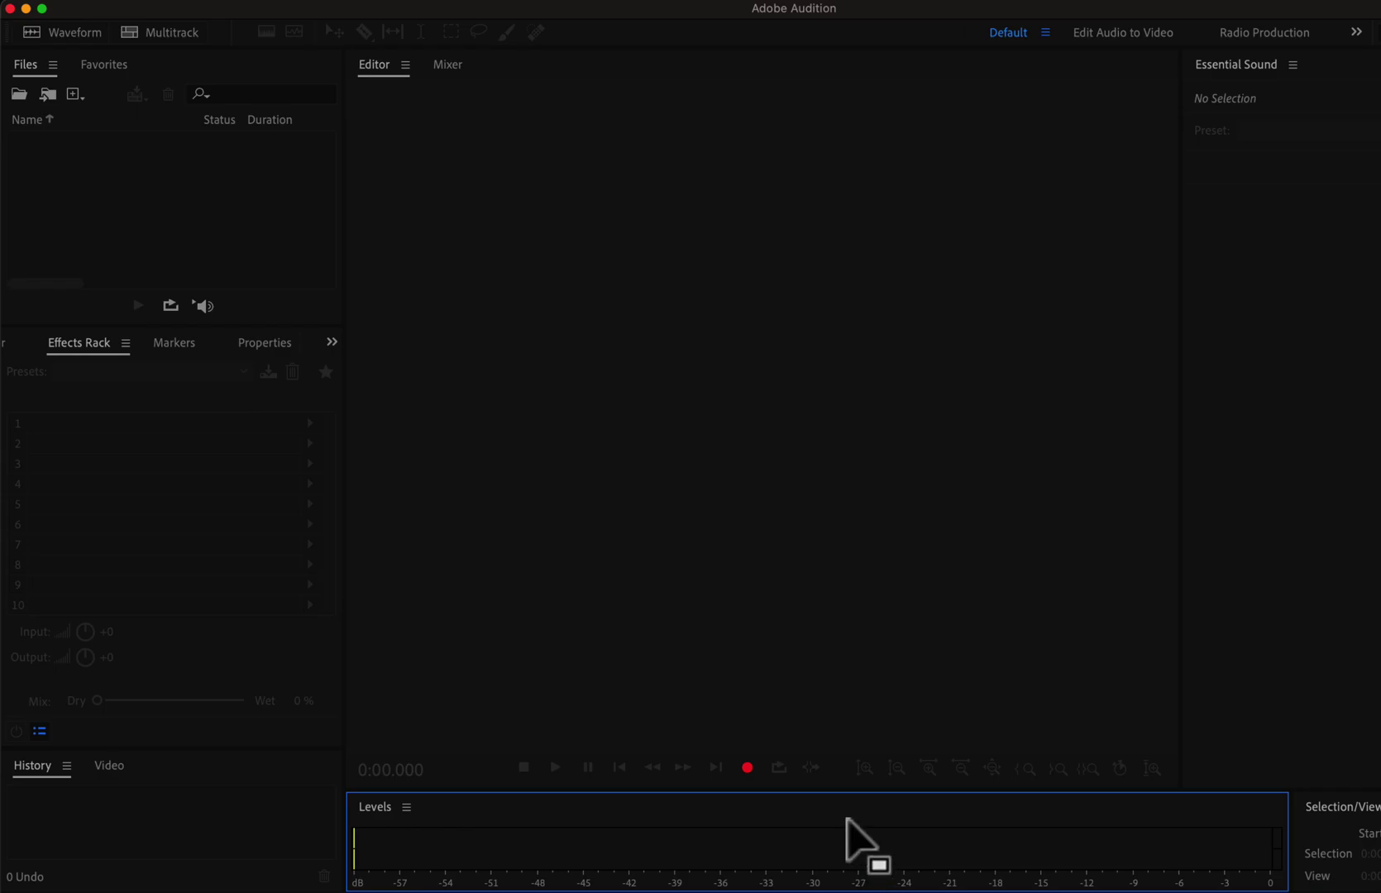
Start a new audio file named 'recording 1' and review the sample rate options.
left_click(75, 38)
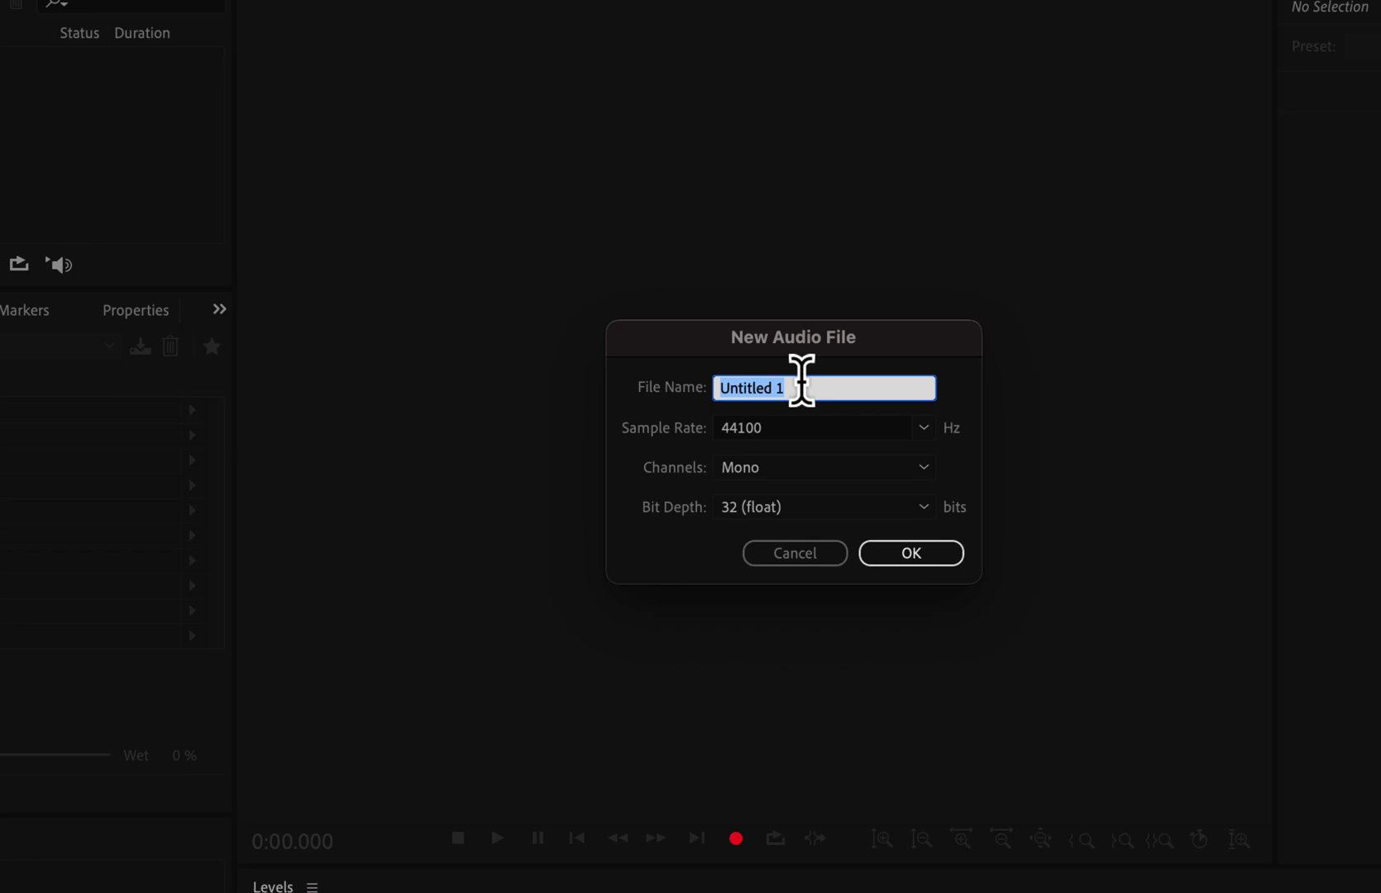
type("r")
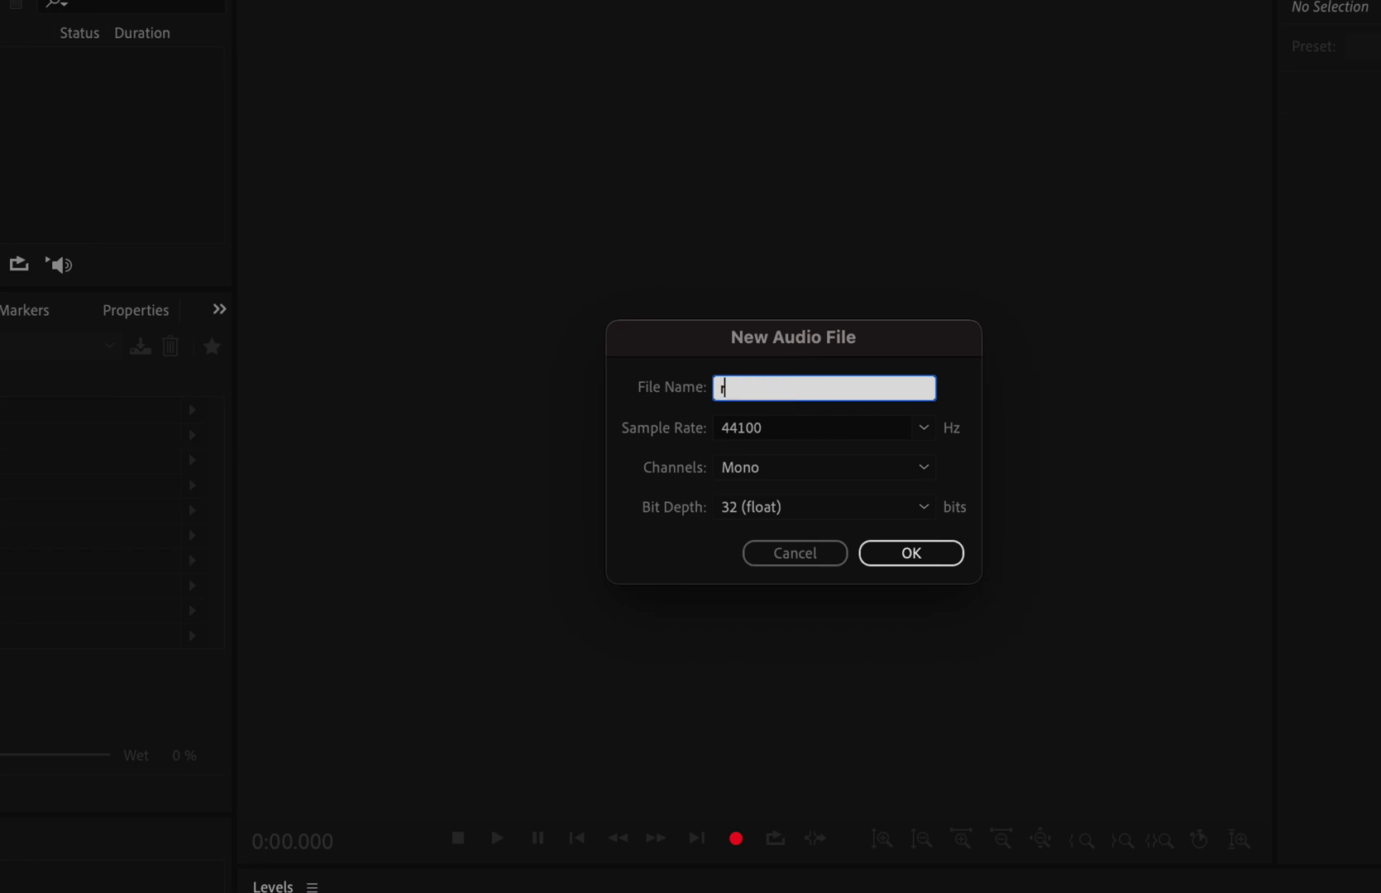
type("ecording 1")
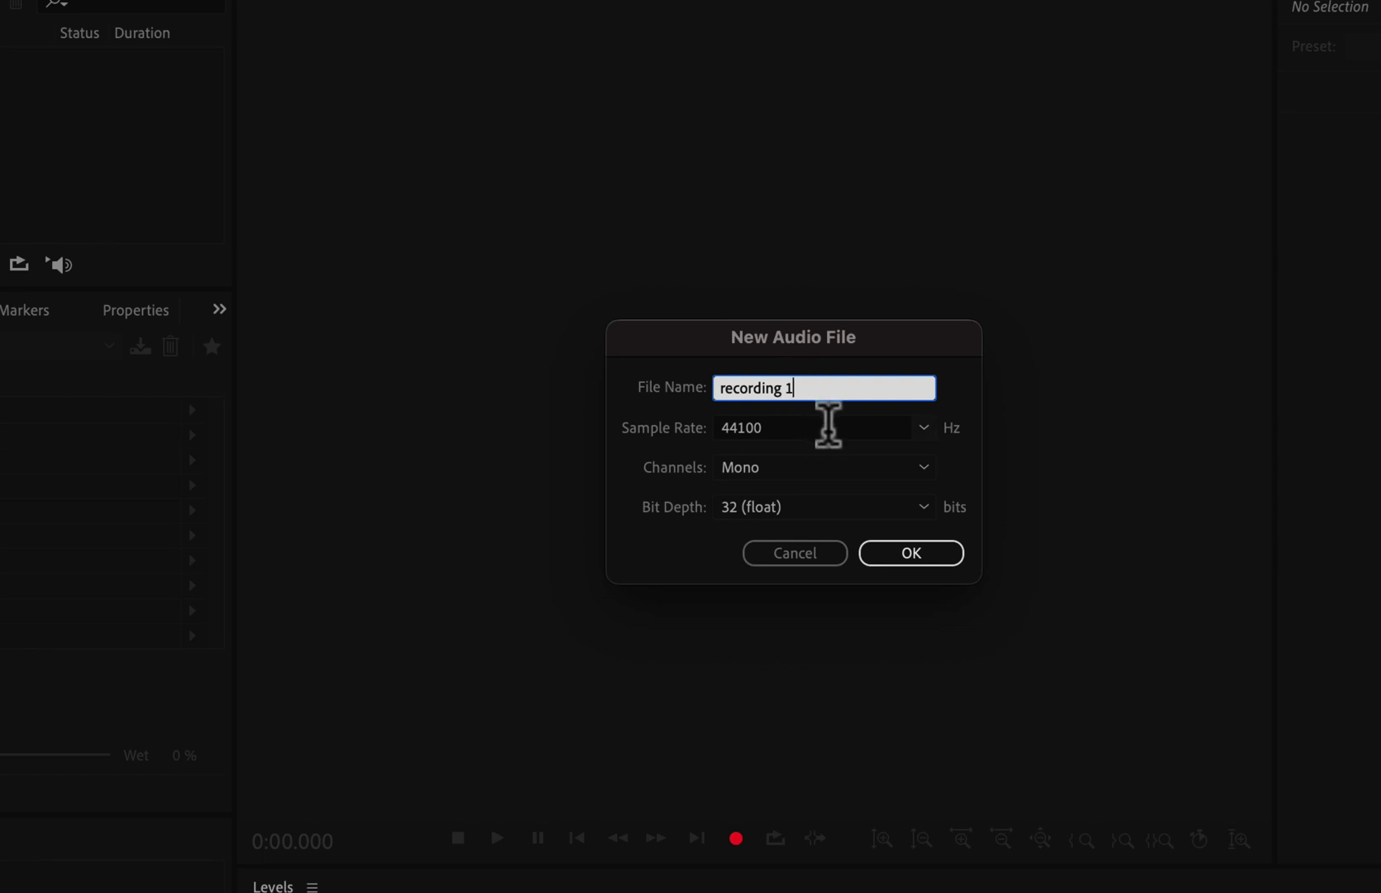
left_click(826, 423)
left_click(923, 429)
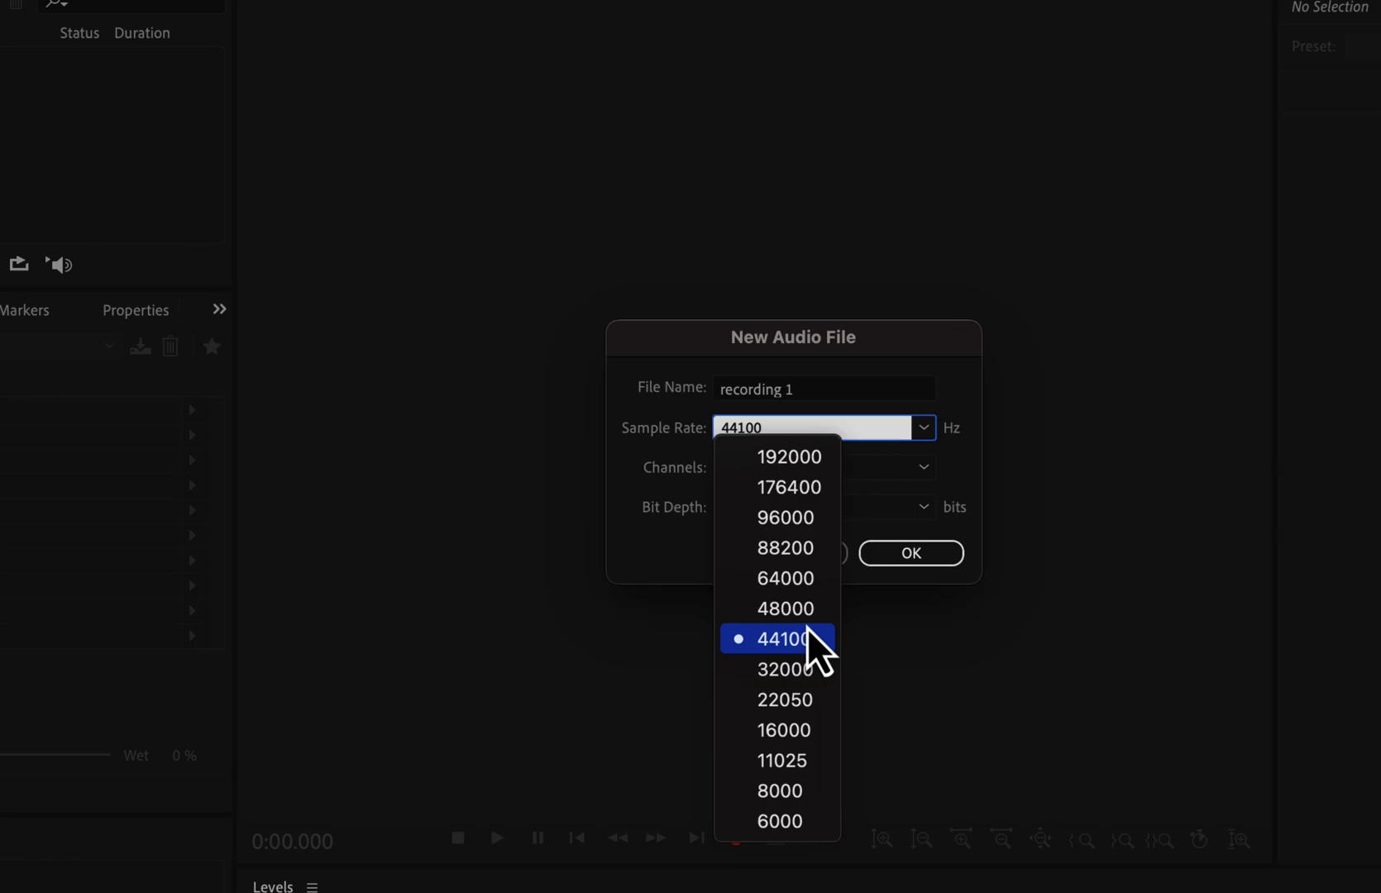
Create 'recording 1' with 44100 Hz sample rate, Mono channels and 32 (float) bit depth.
left_click(683, 555)
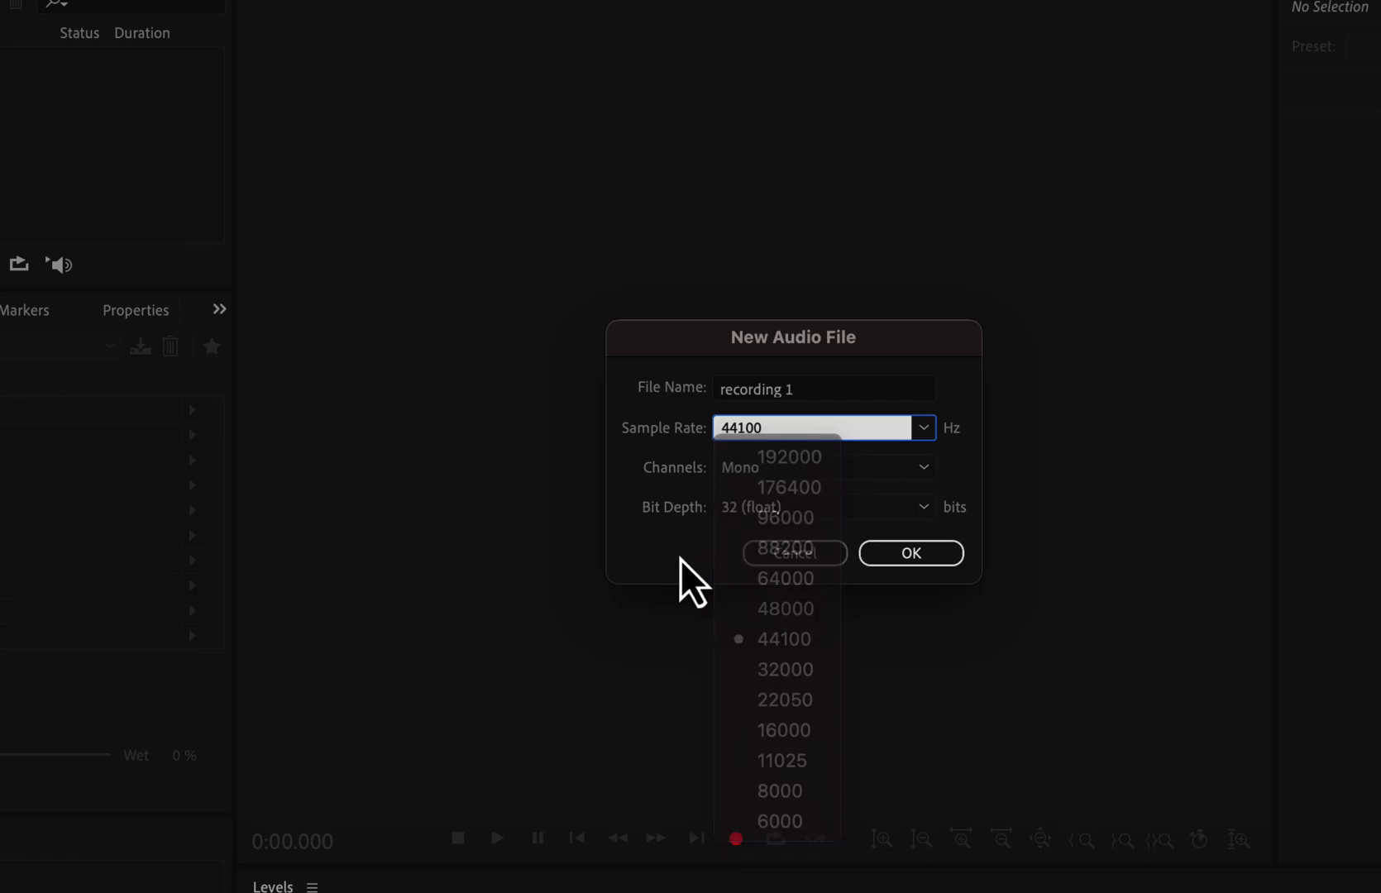
left_click(765, 473)
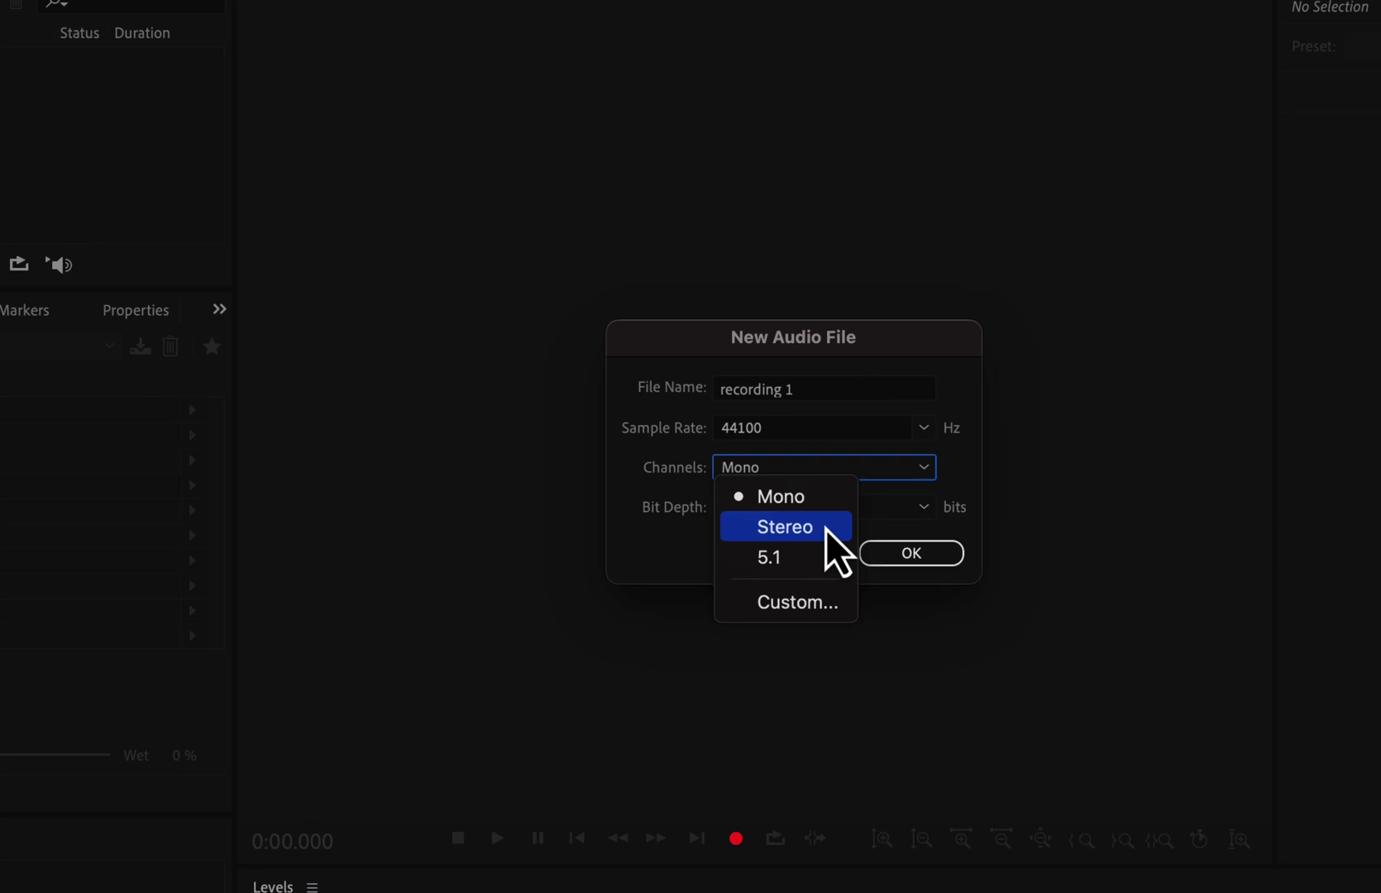
left_click(785, 499)
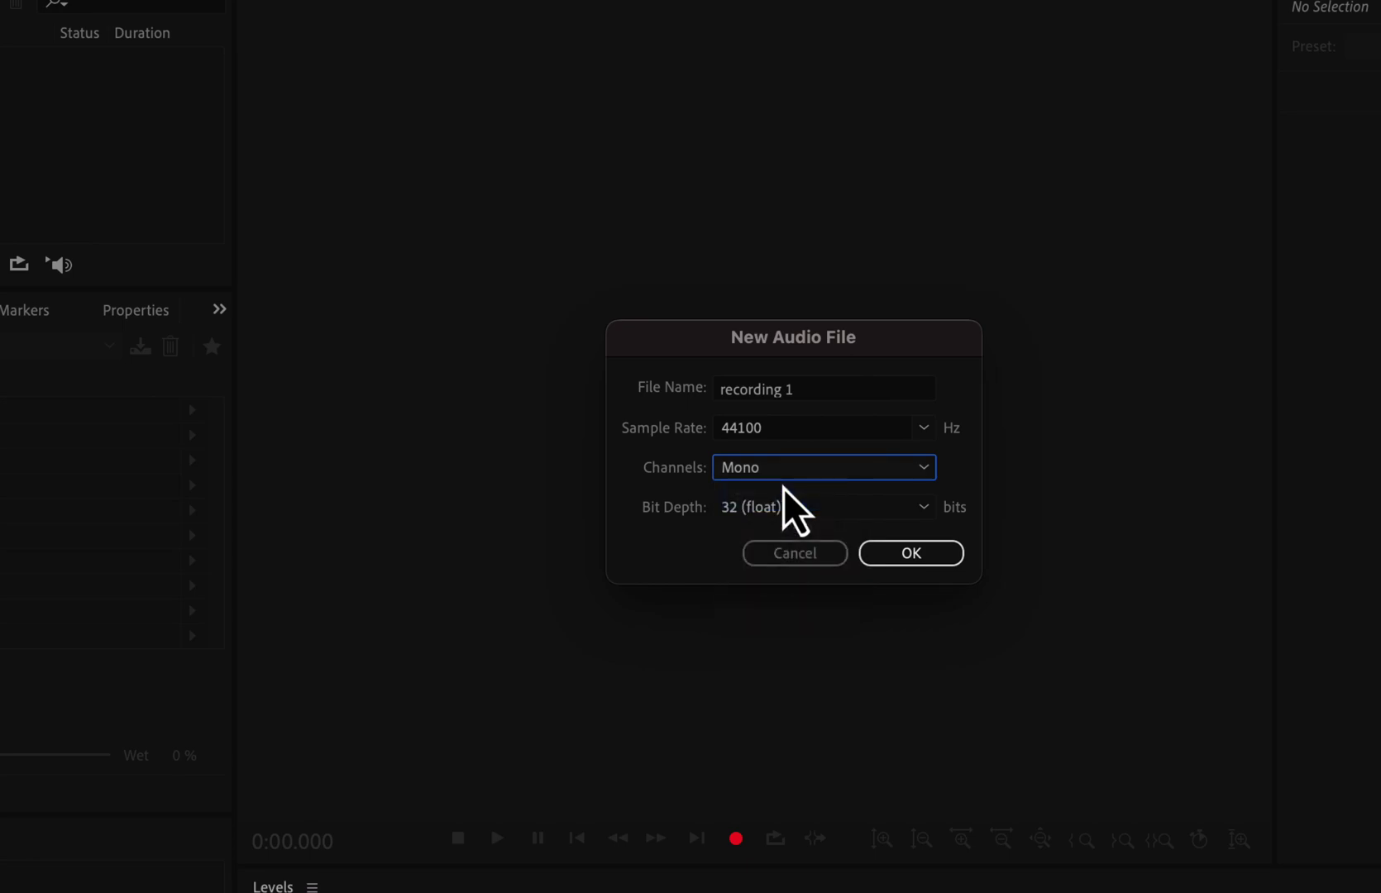
left_click(755, 511)
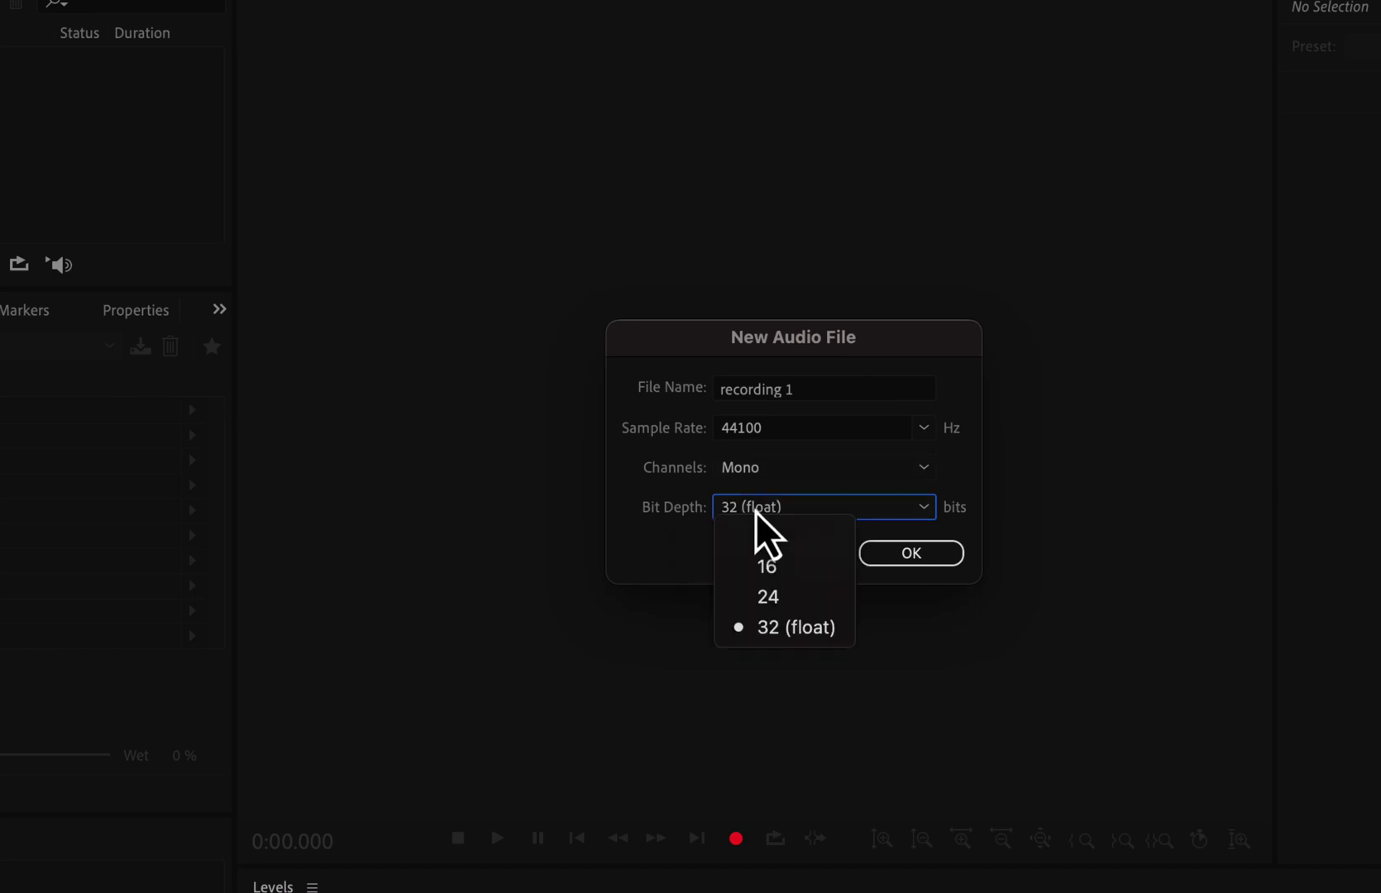
left_click(778, 635)
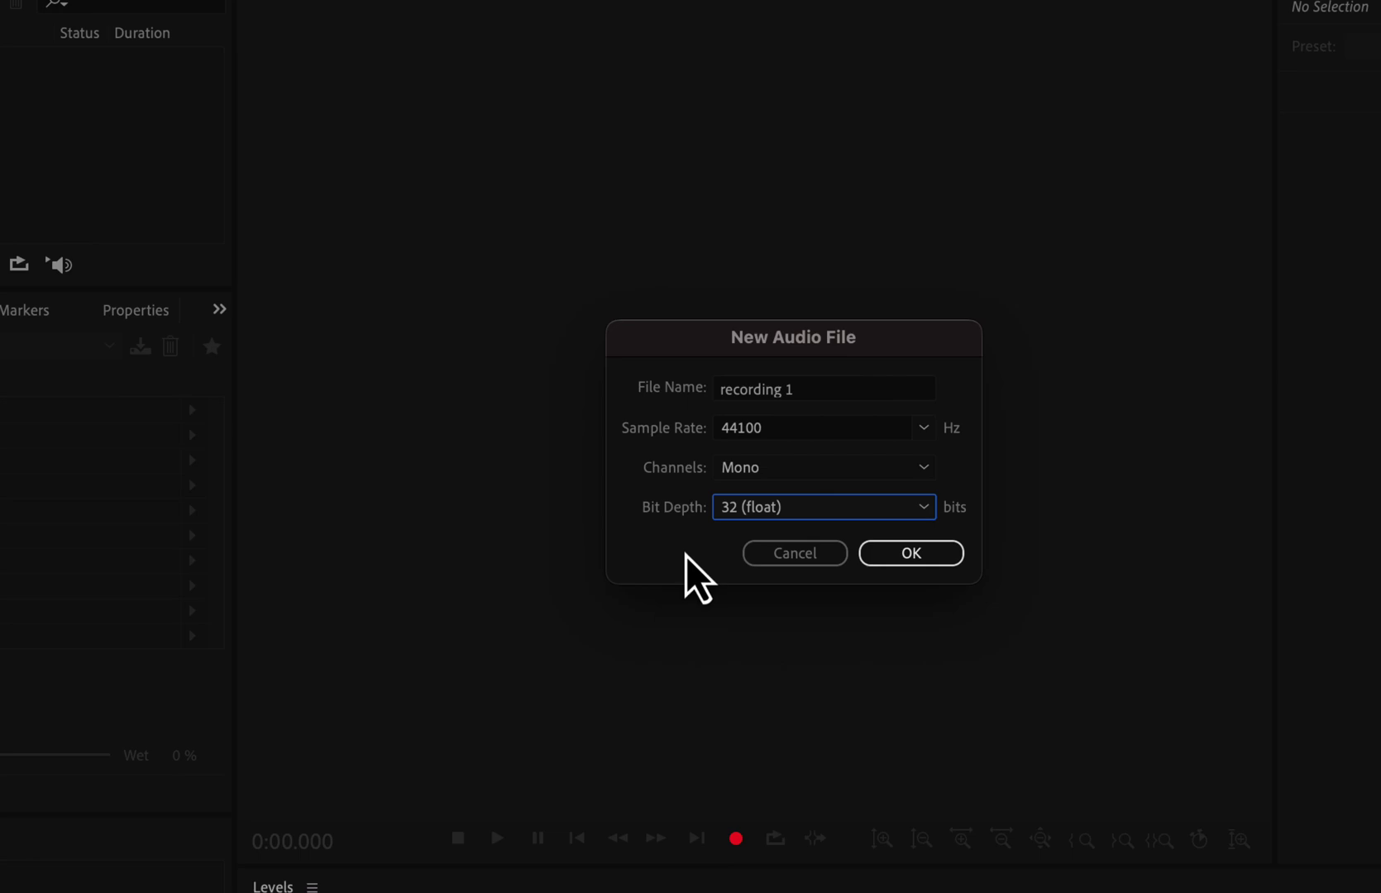
left_click(901, 556)
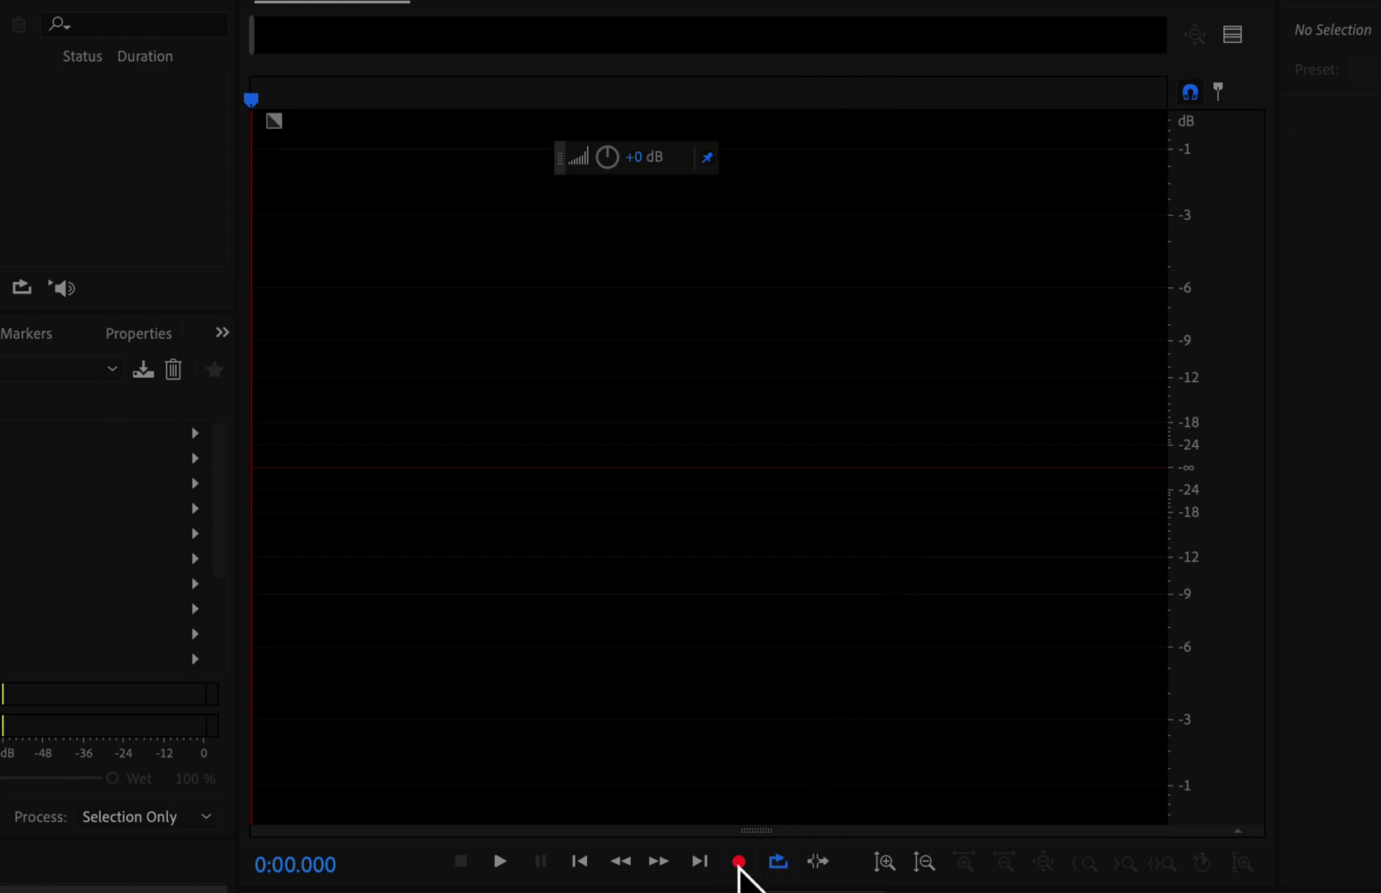
Record a roughly 17.5-second voice take into 'recording 1' and stop.
left_click(738, 861)
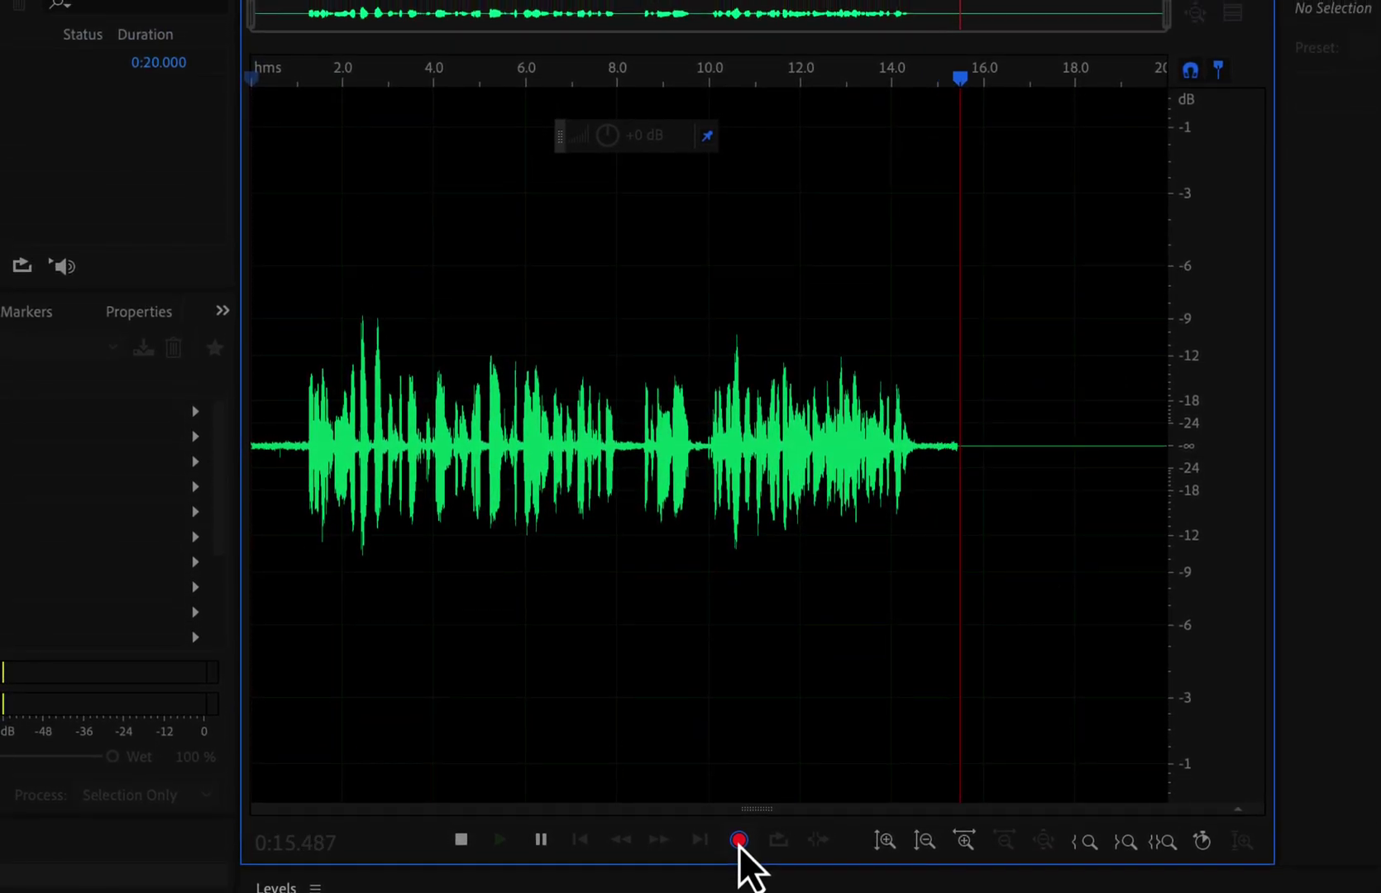
left_click(462, 840)
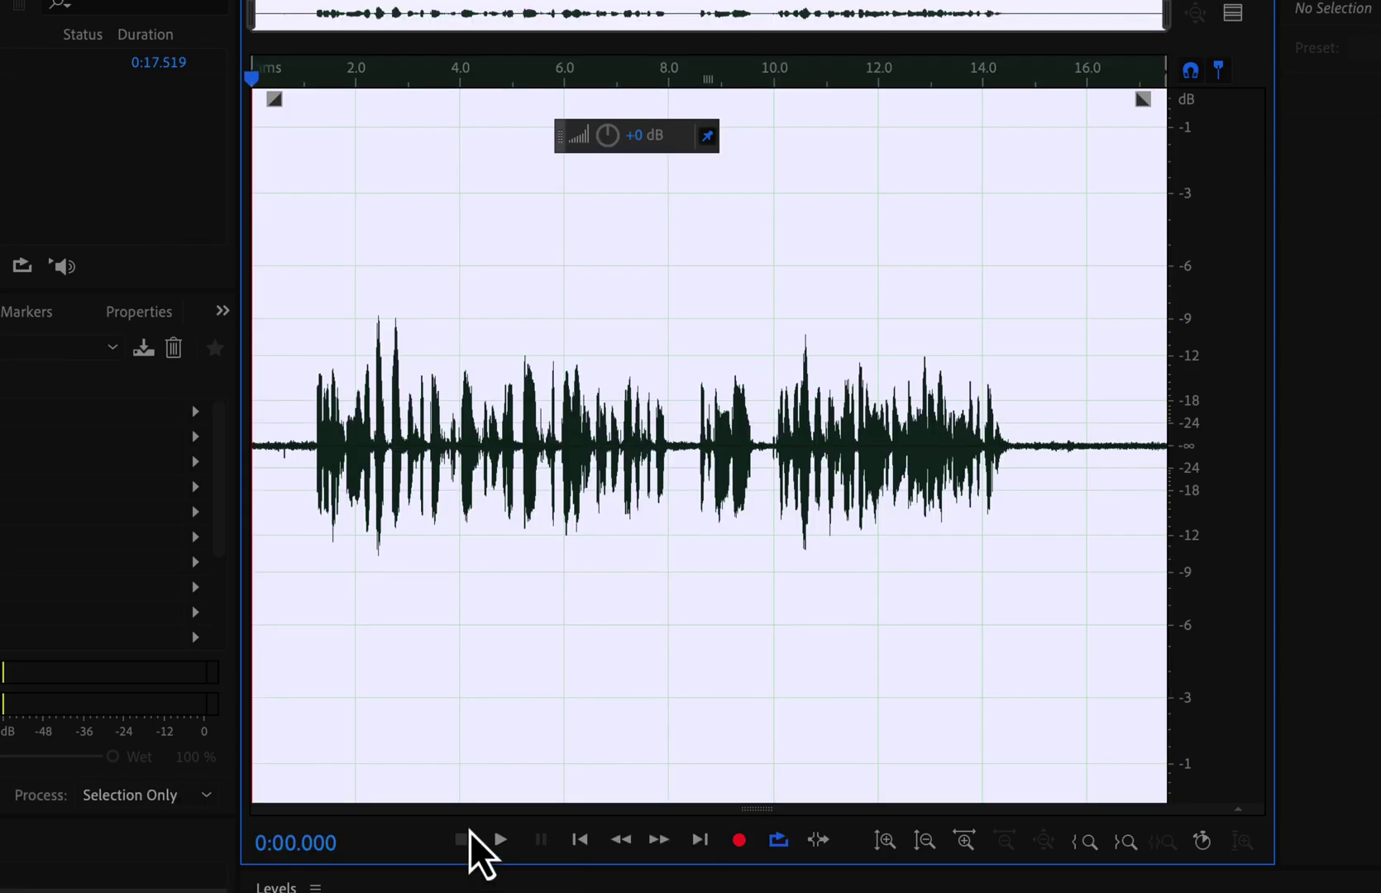
Record a second voice take from the 16-second mark, extending 'recording 1' to 25.9 seconds.
left_click(635, 620)
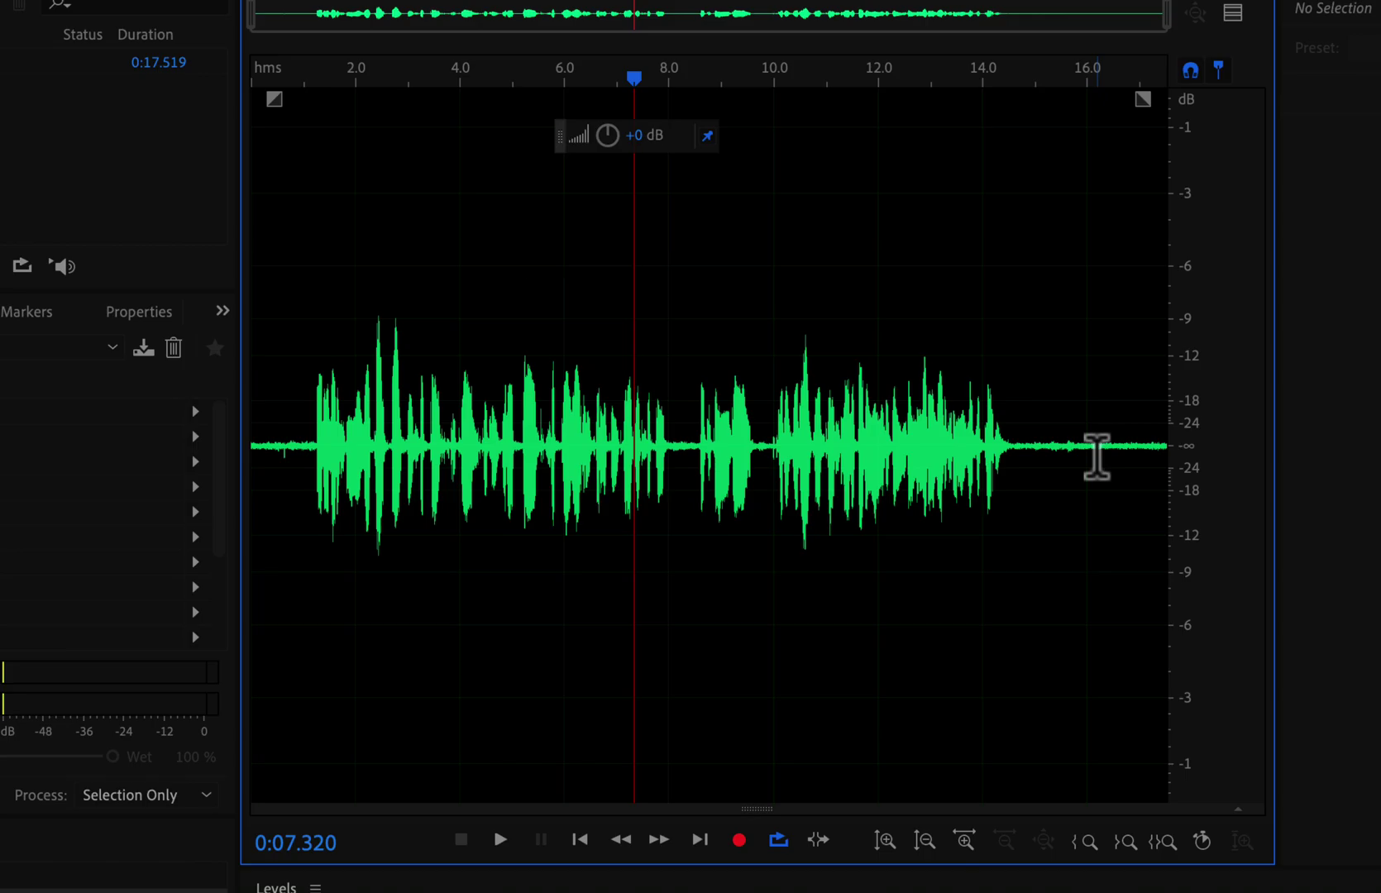
left_click(1096, 457)
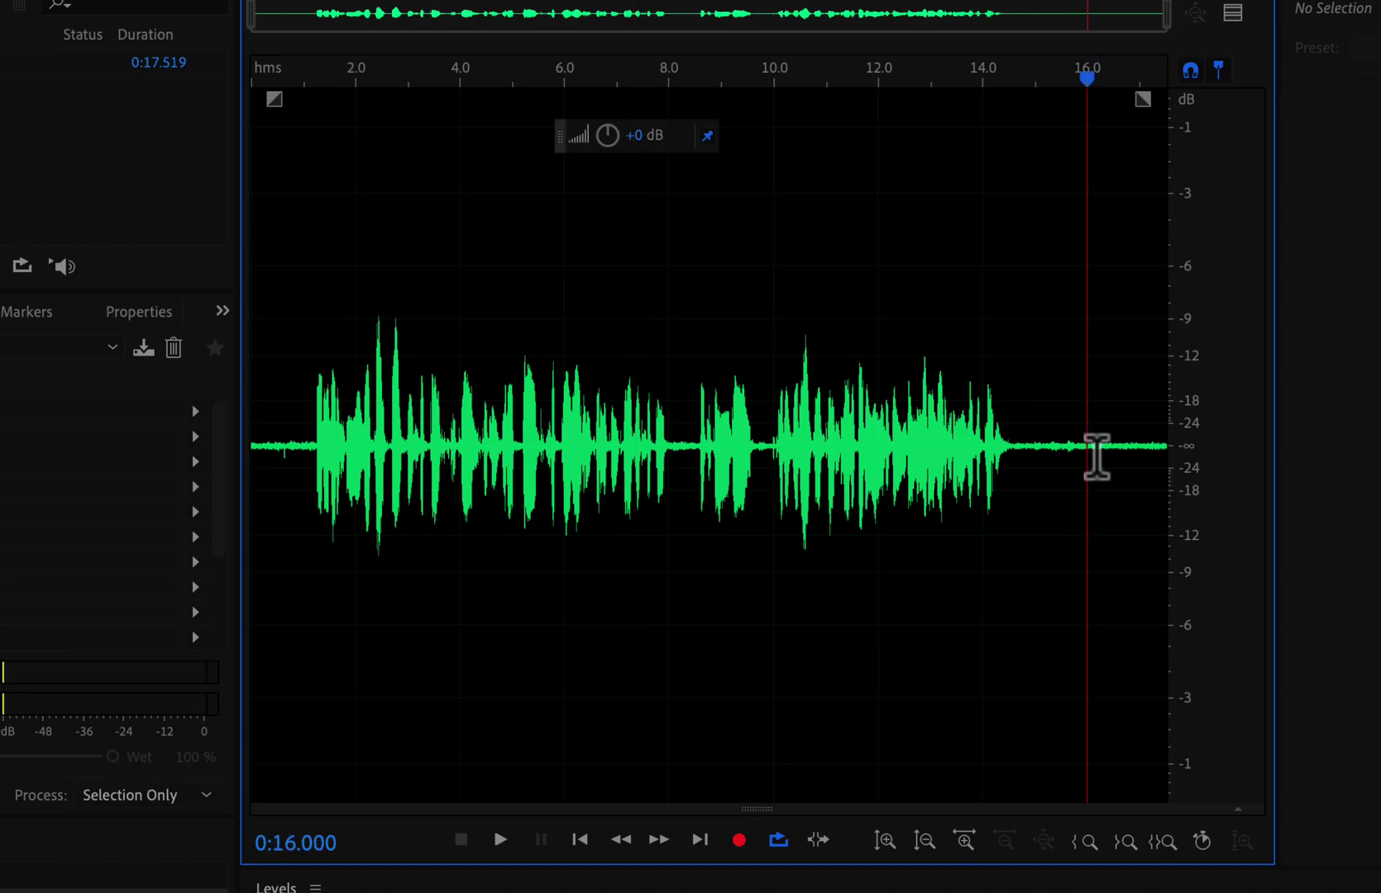
left_click(736, 849)
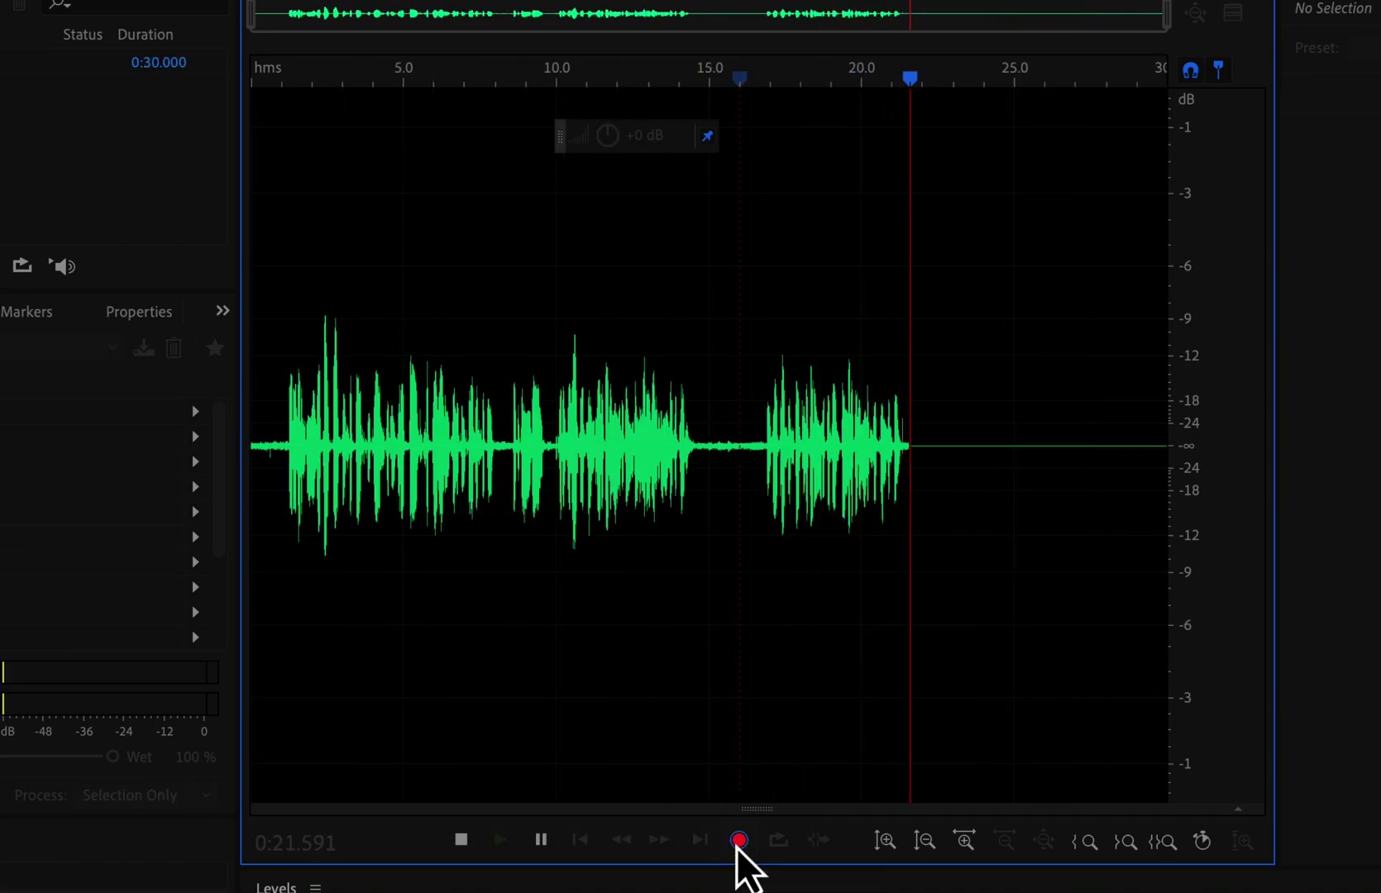
left_click(461, 839)
left_click(885, 576)
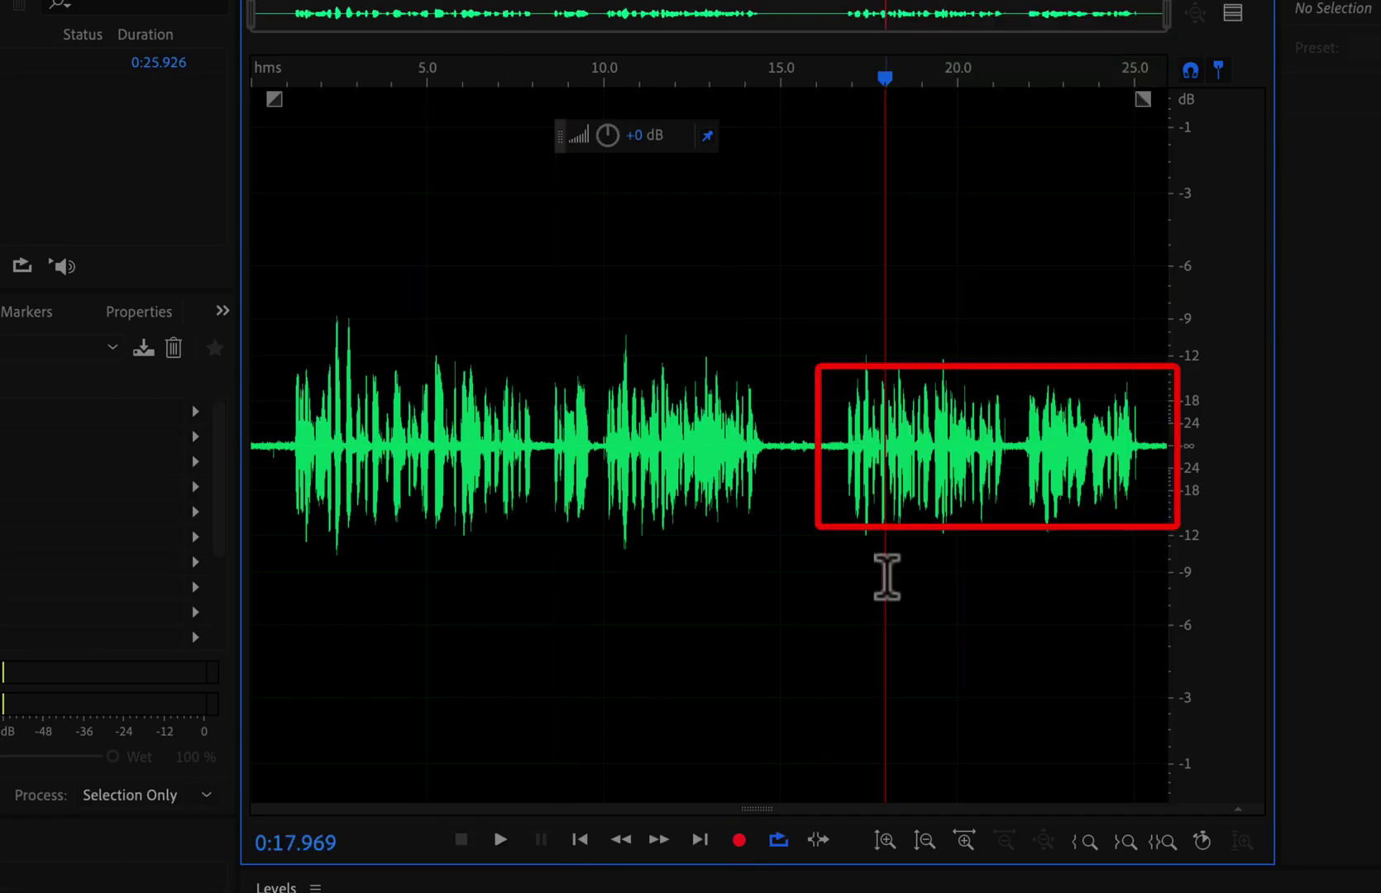
left_click_drag(811, 455, 1112, 459)
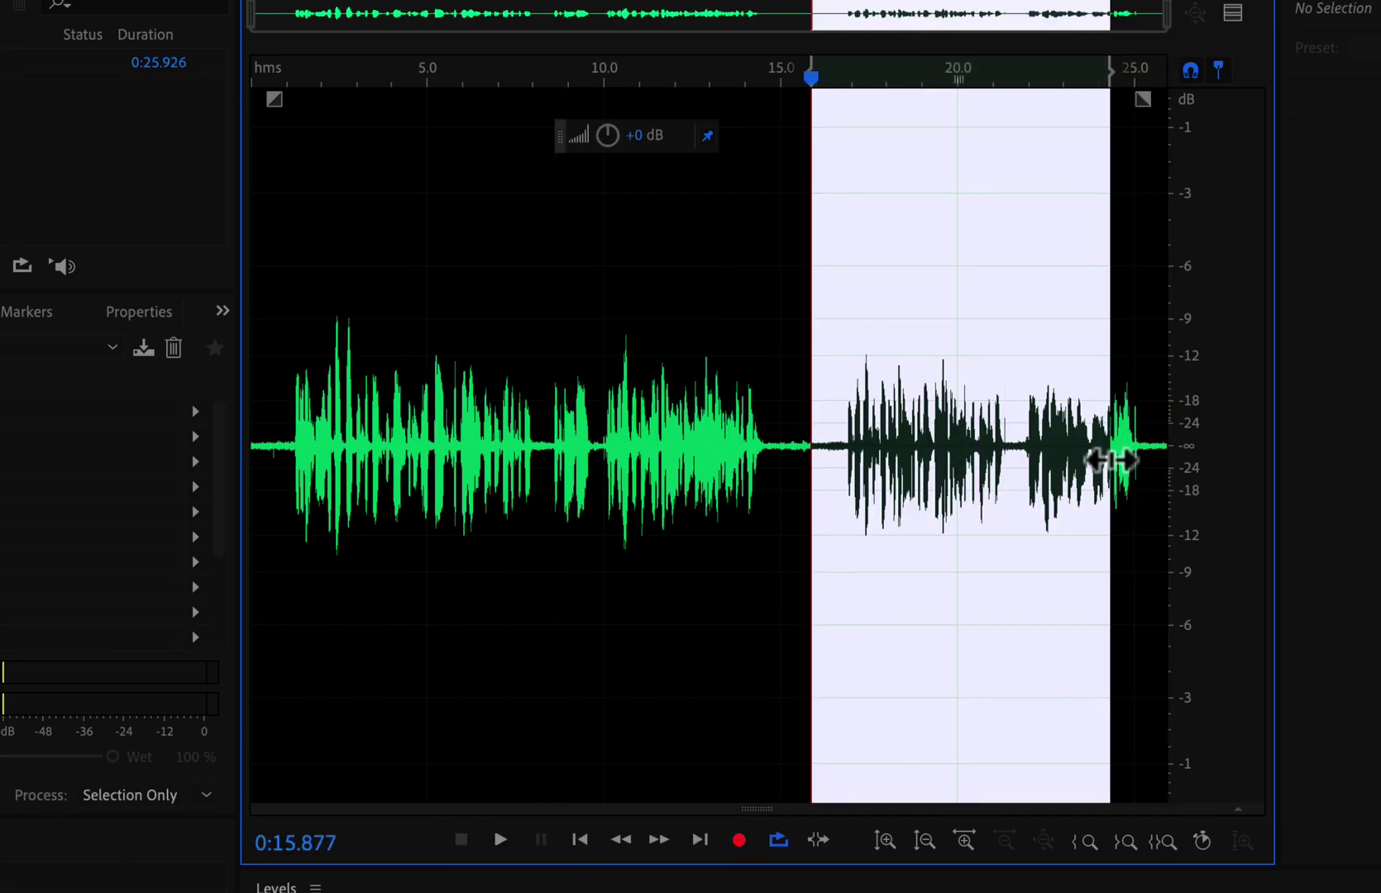
left_click(758, 543)
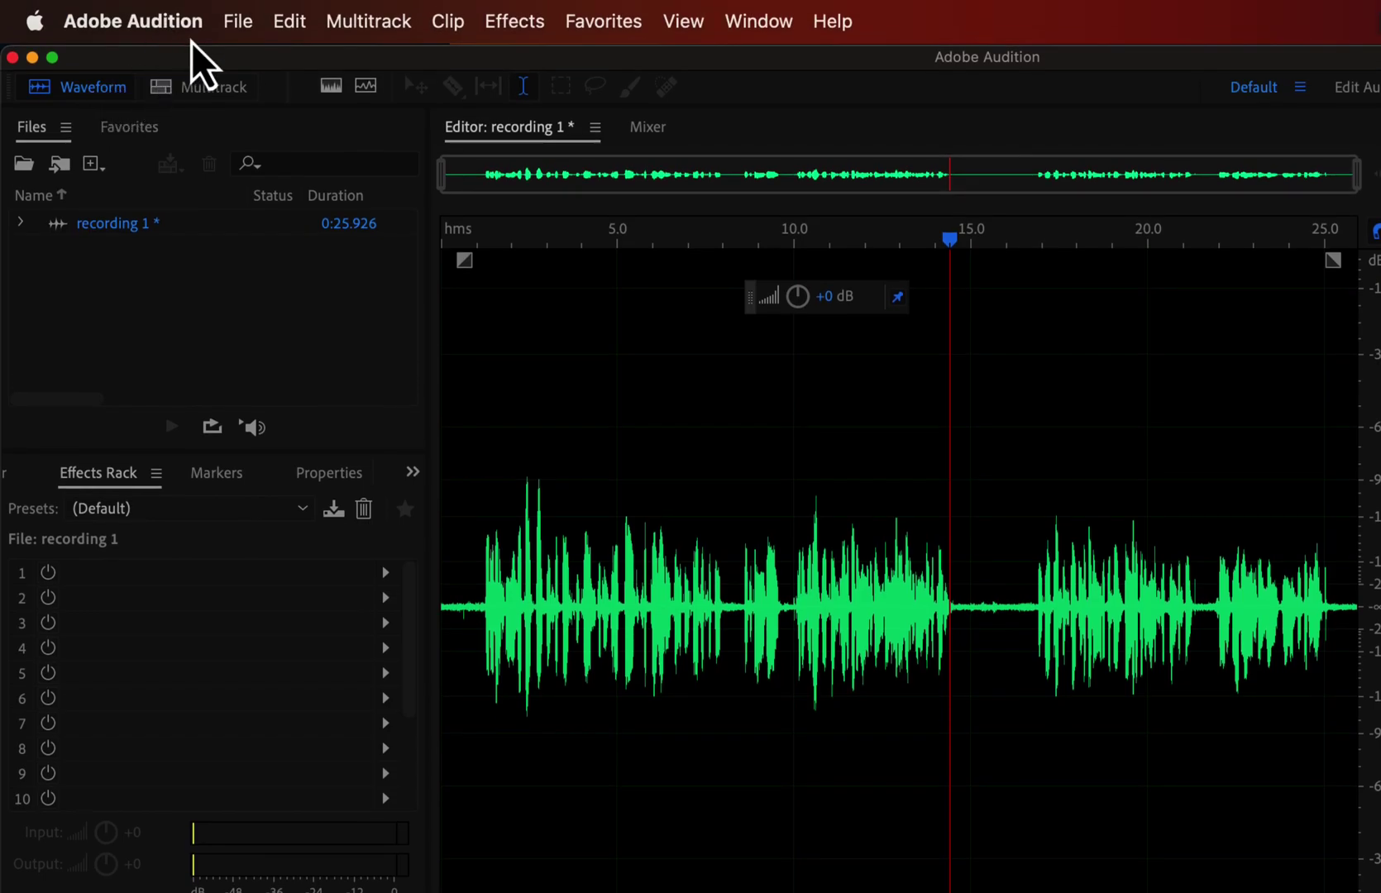
Create a new blank audio file named 'recording 2' via File > New.
left_click(226, 30)
mouse_move(246, 68)
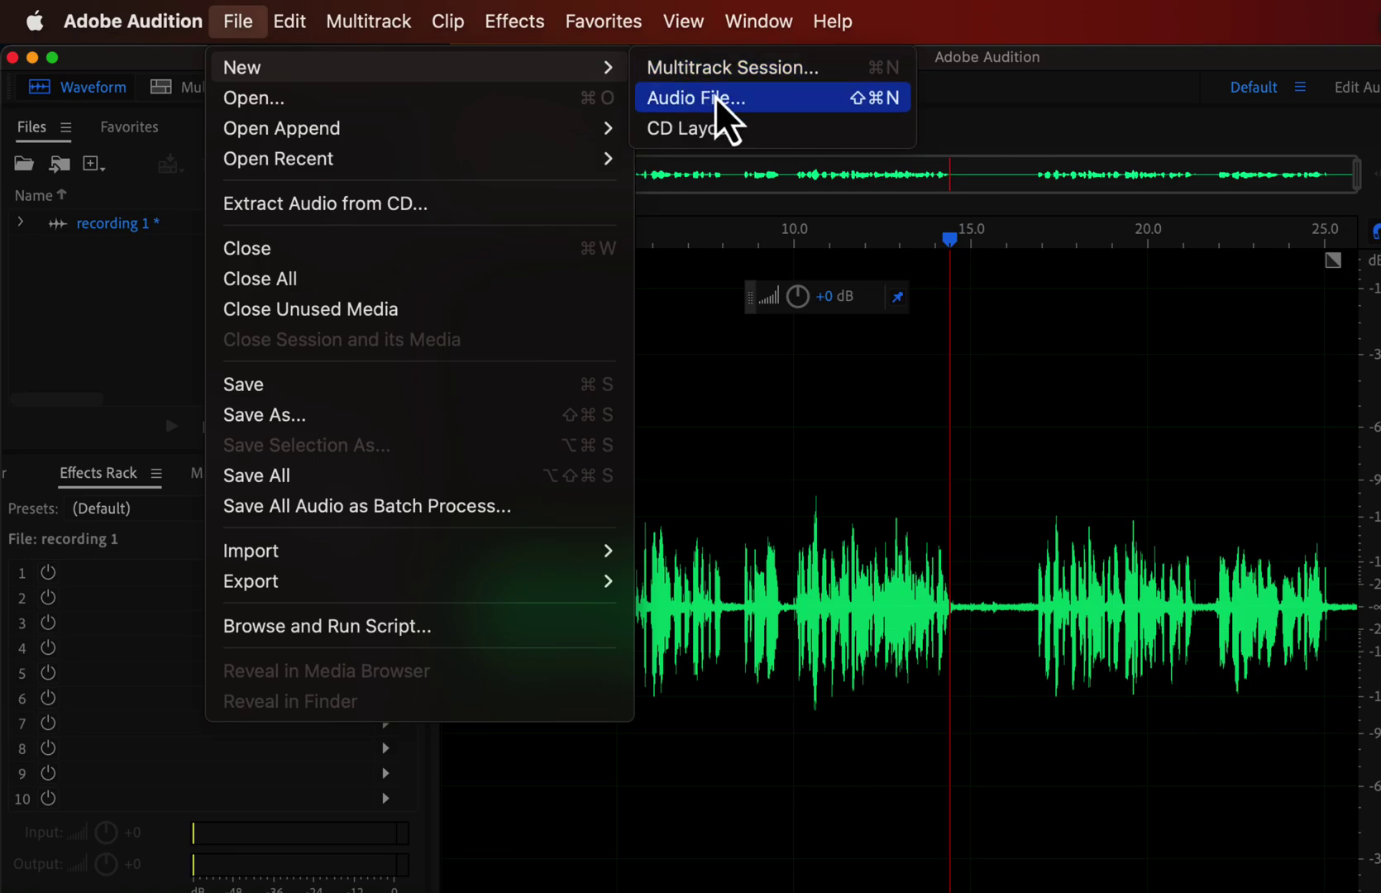
left_click(798, 98)
type("re")
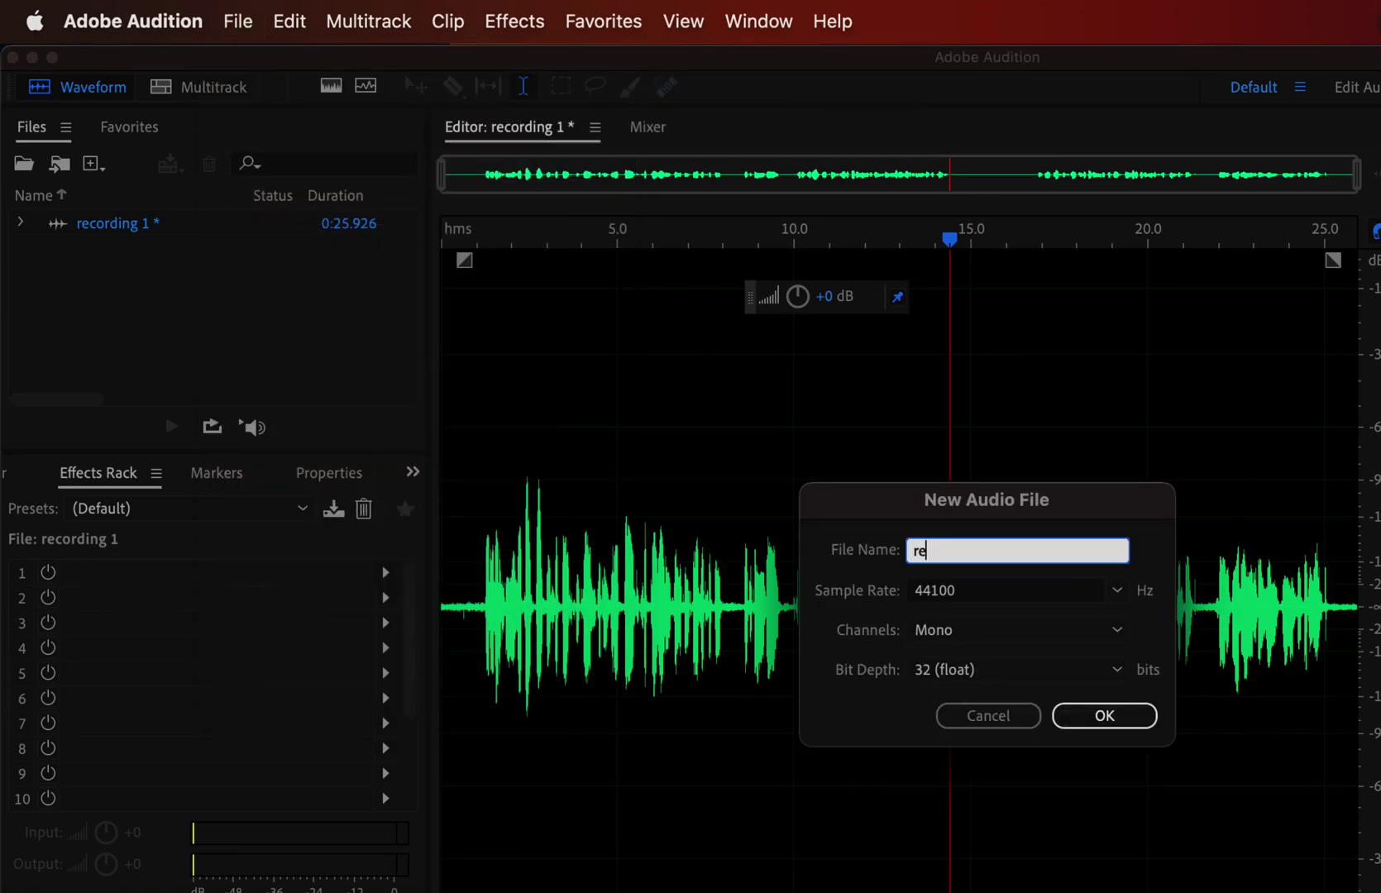
type("cording 2")
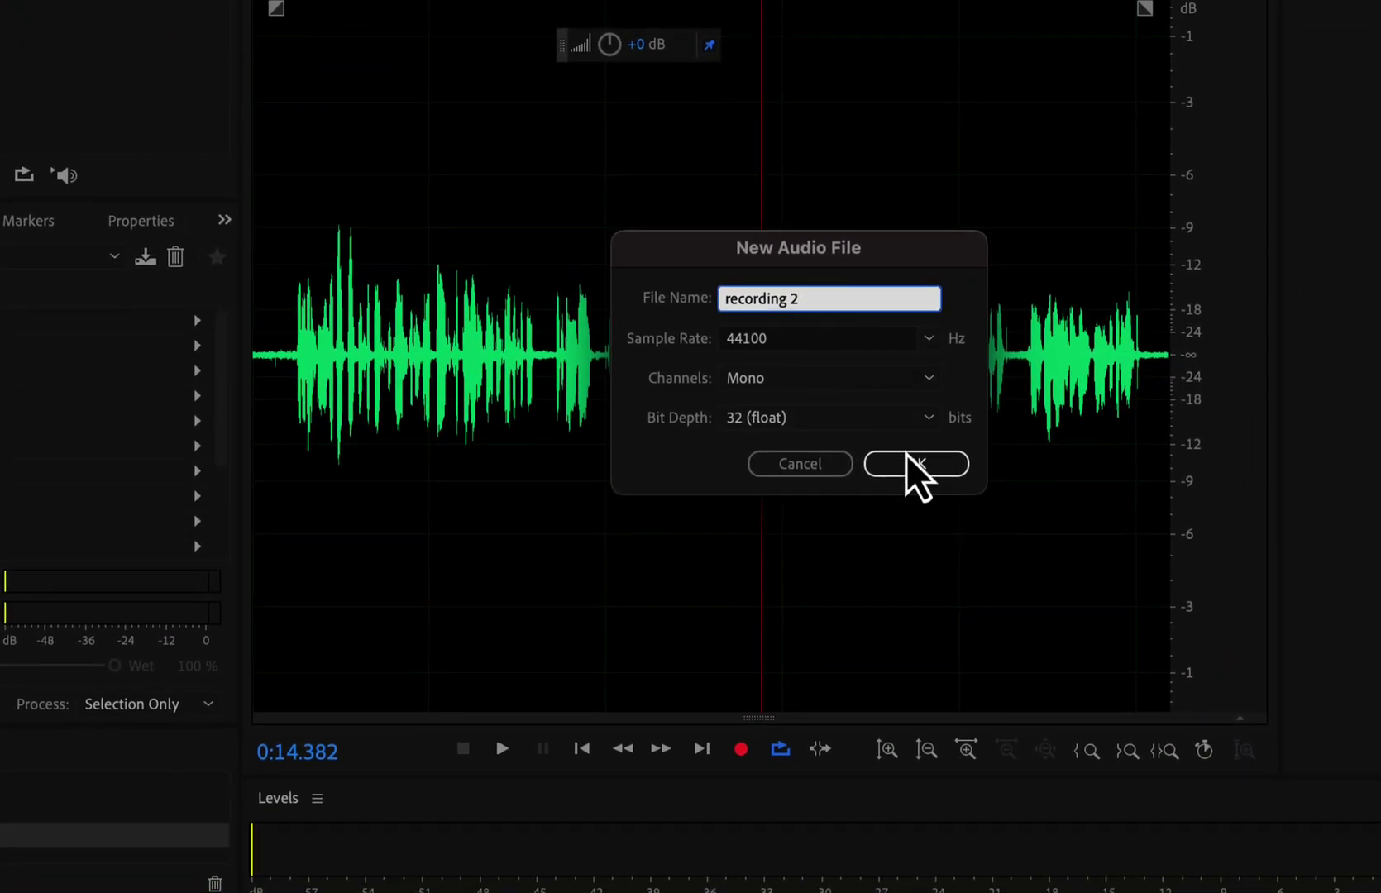
left_click(1096, 716)
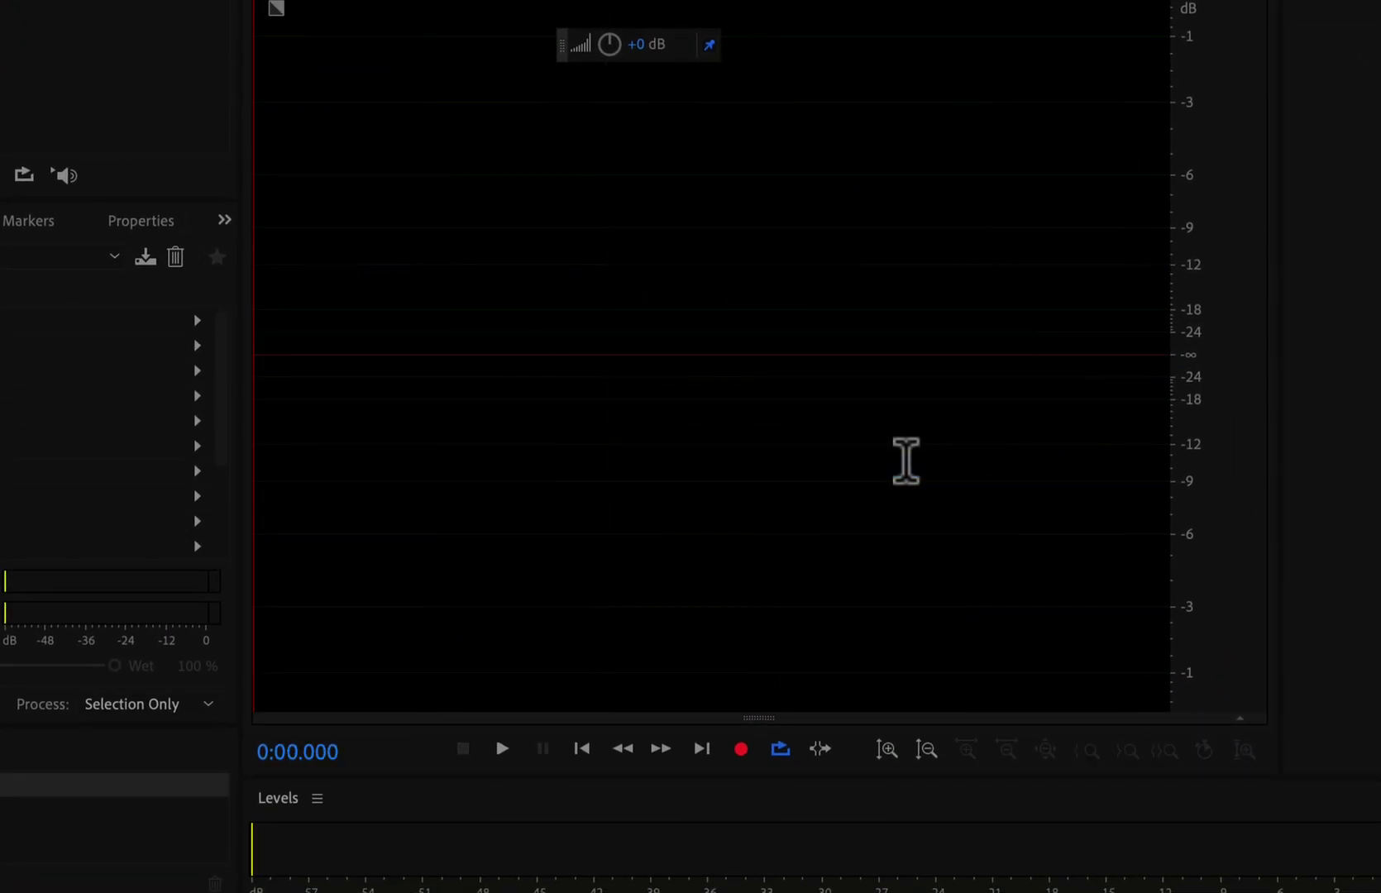
Record a 13.2-second voice take into 'recording 2' and clear the selection.
left_click(740, 749)
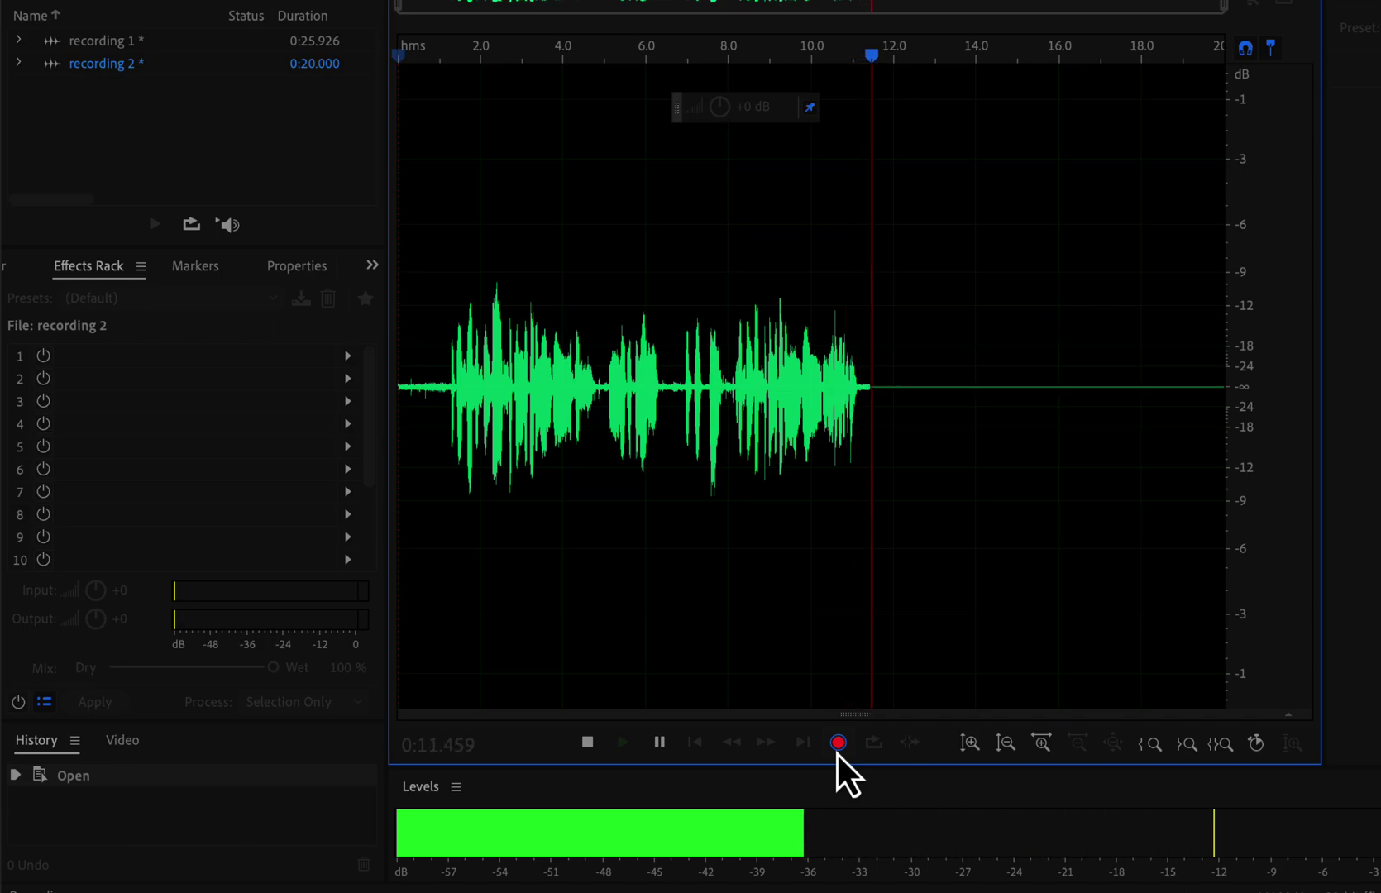
left_click(837, 755)
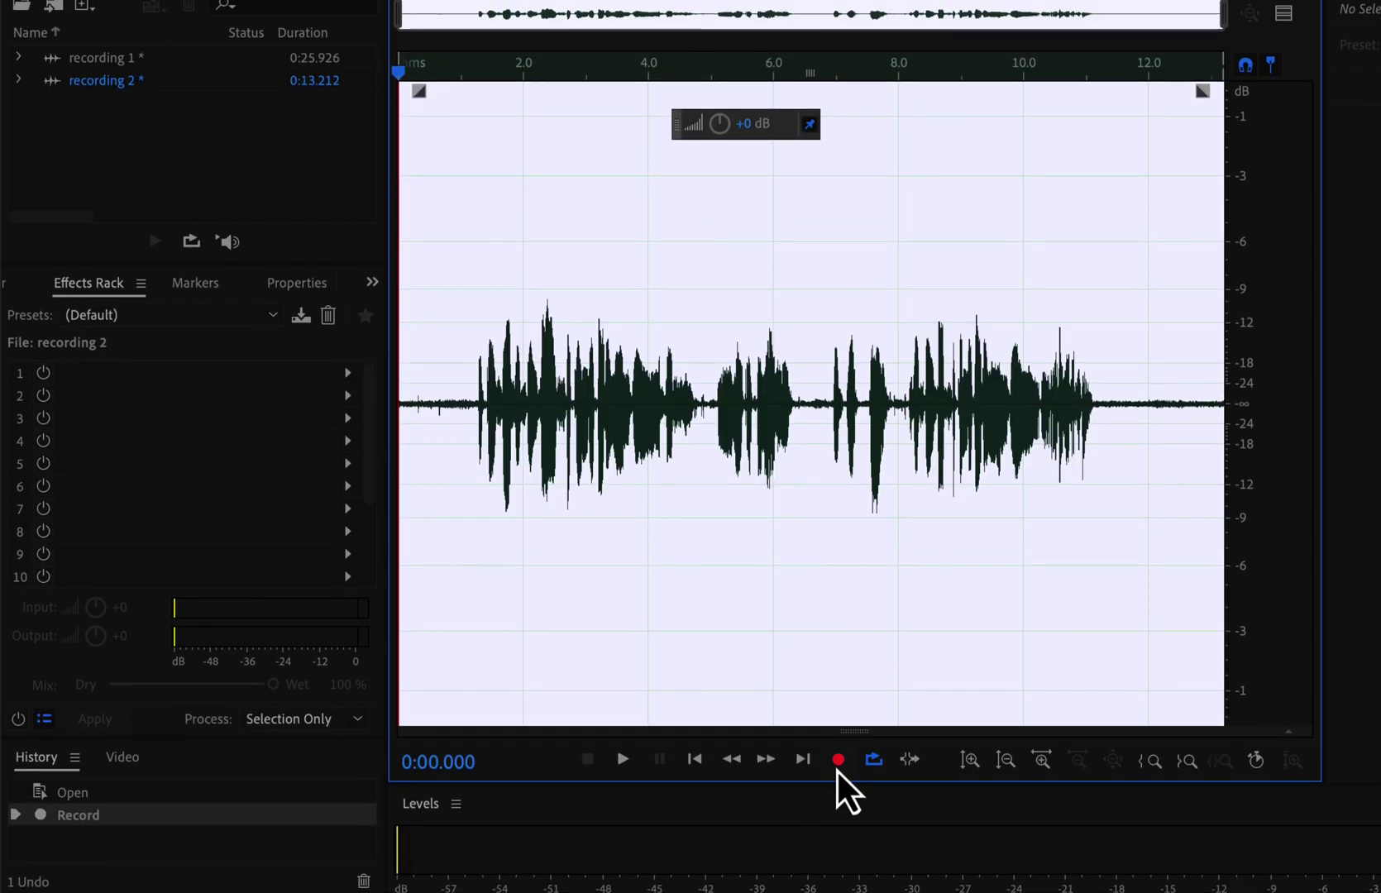
left_click(930, 566)
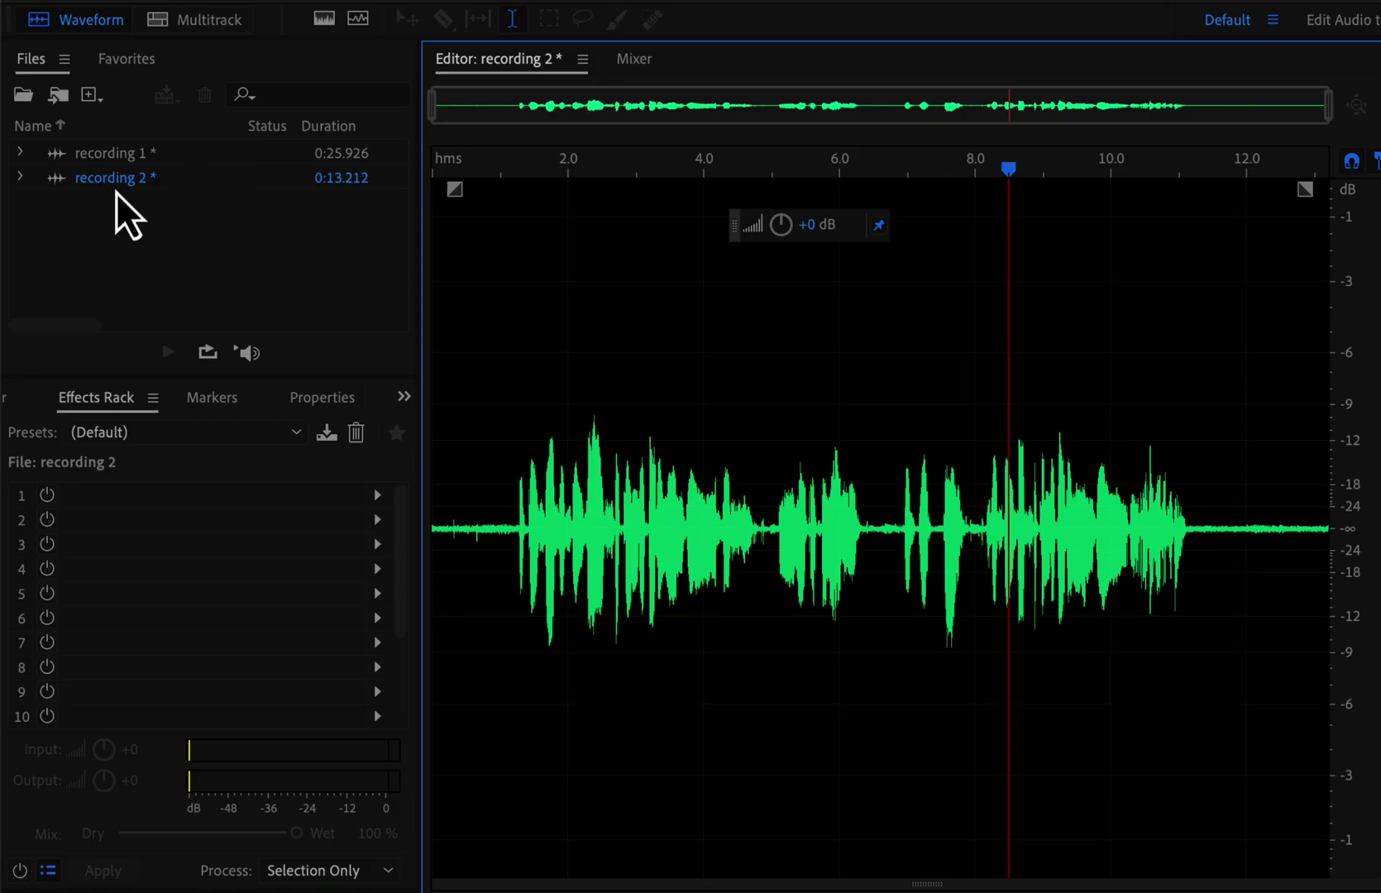
Open recording 1, switch the editor to recording 2, then back to recording 1.
left_click(121, 155)
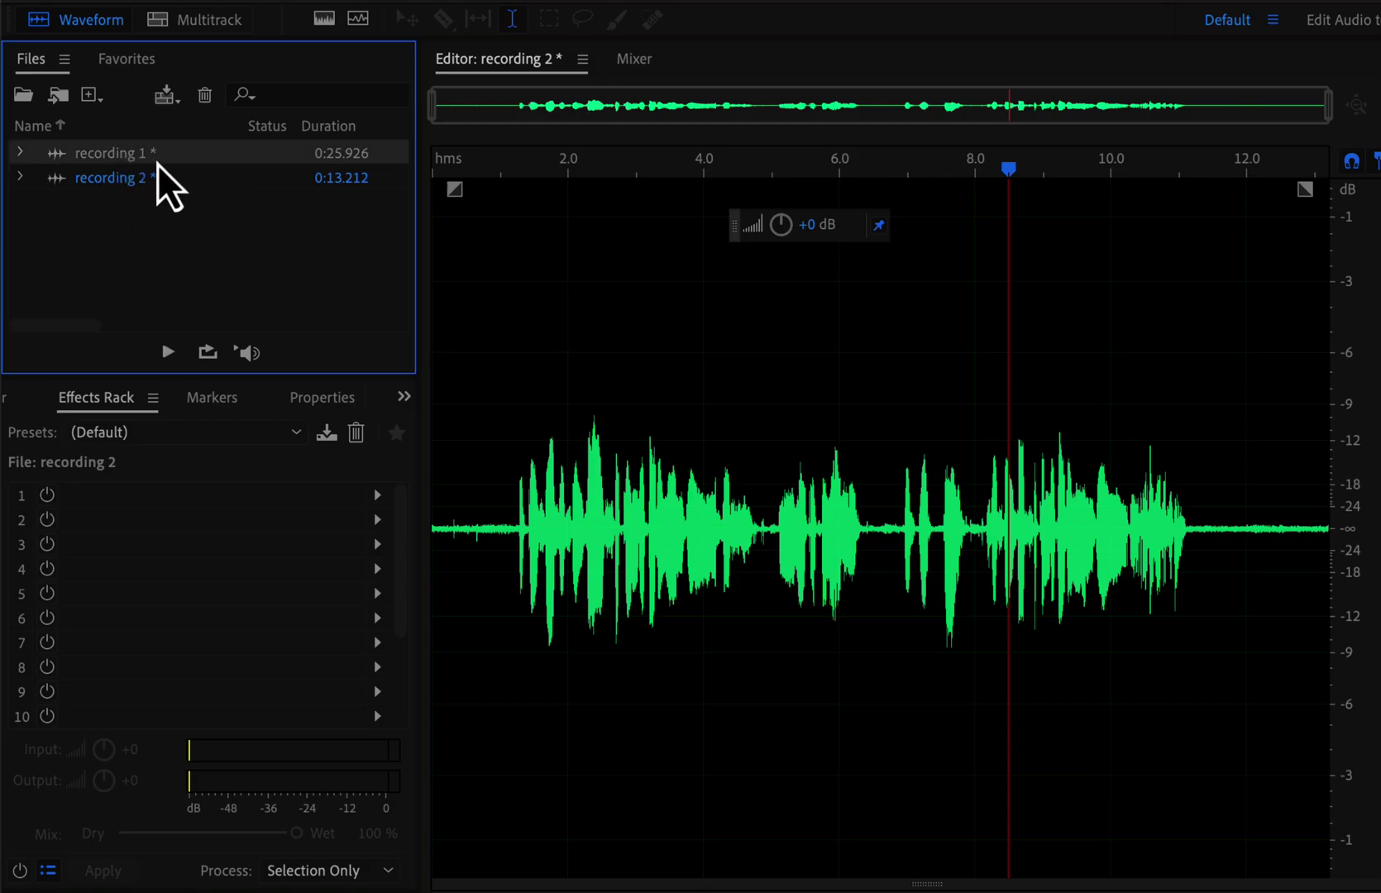
double_click(158, 164)
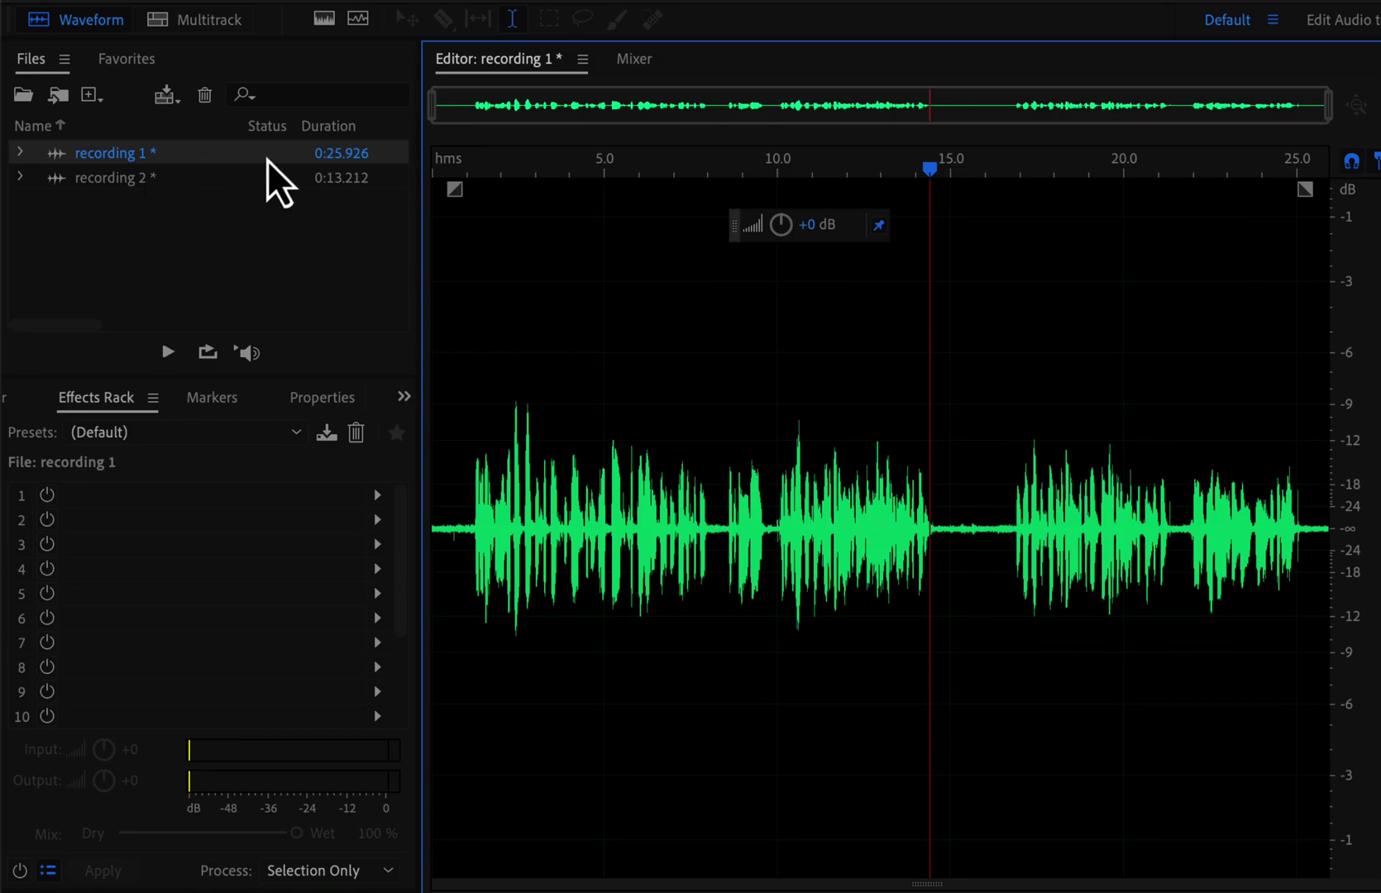
left_click(583, 59)
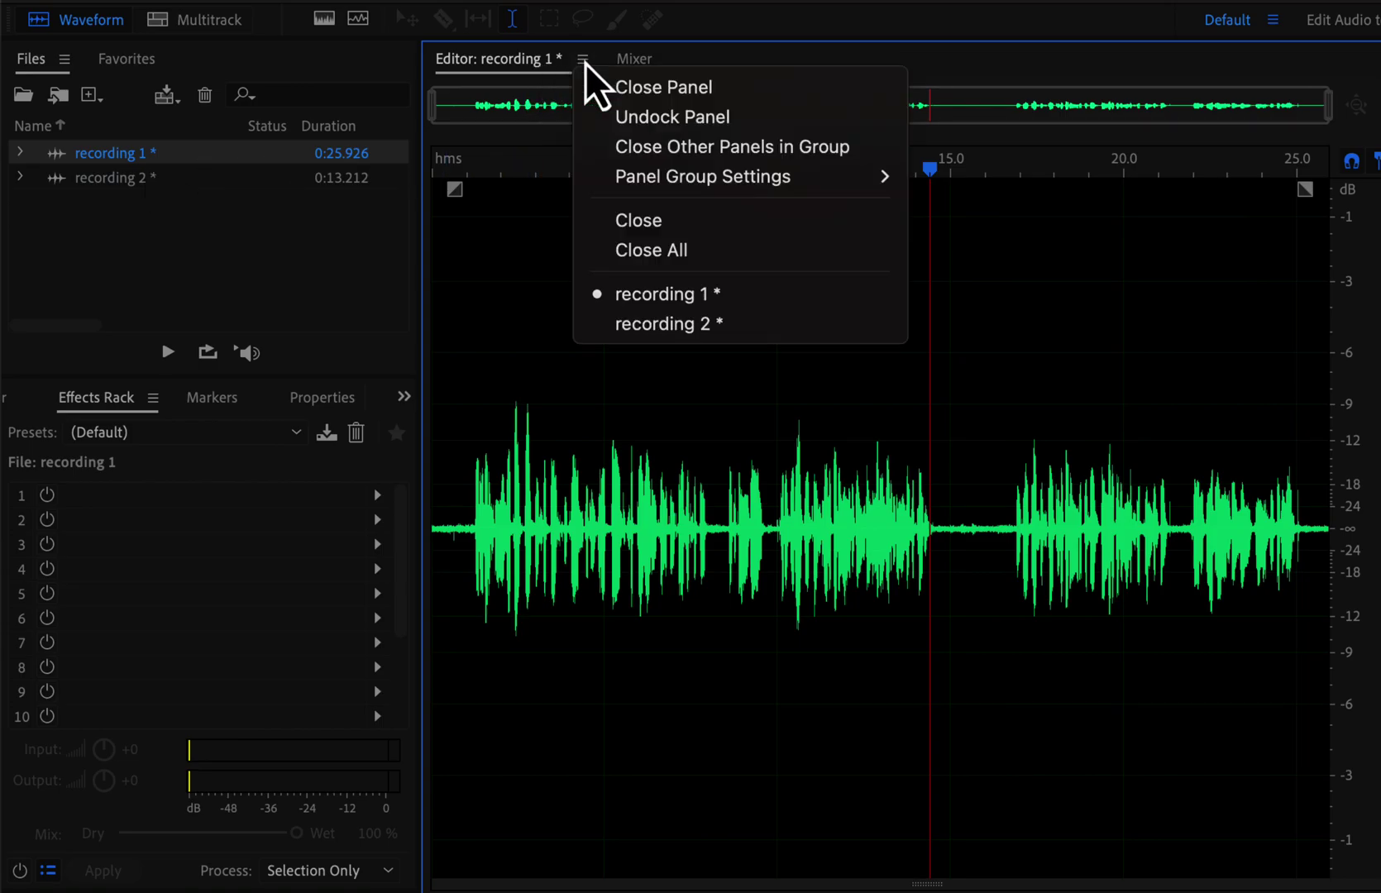
left_click(634, 328)
left_click(583, 60)
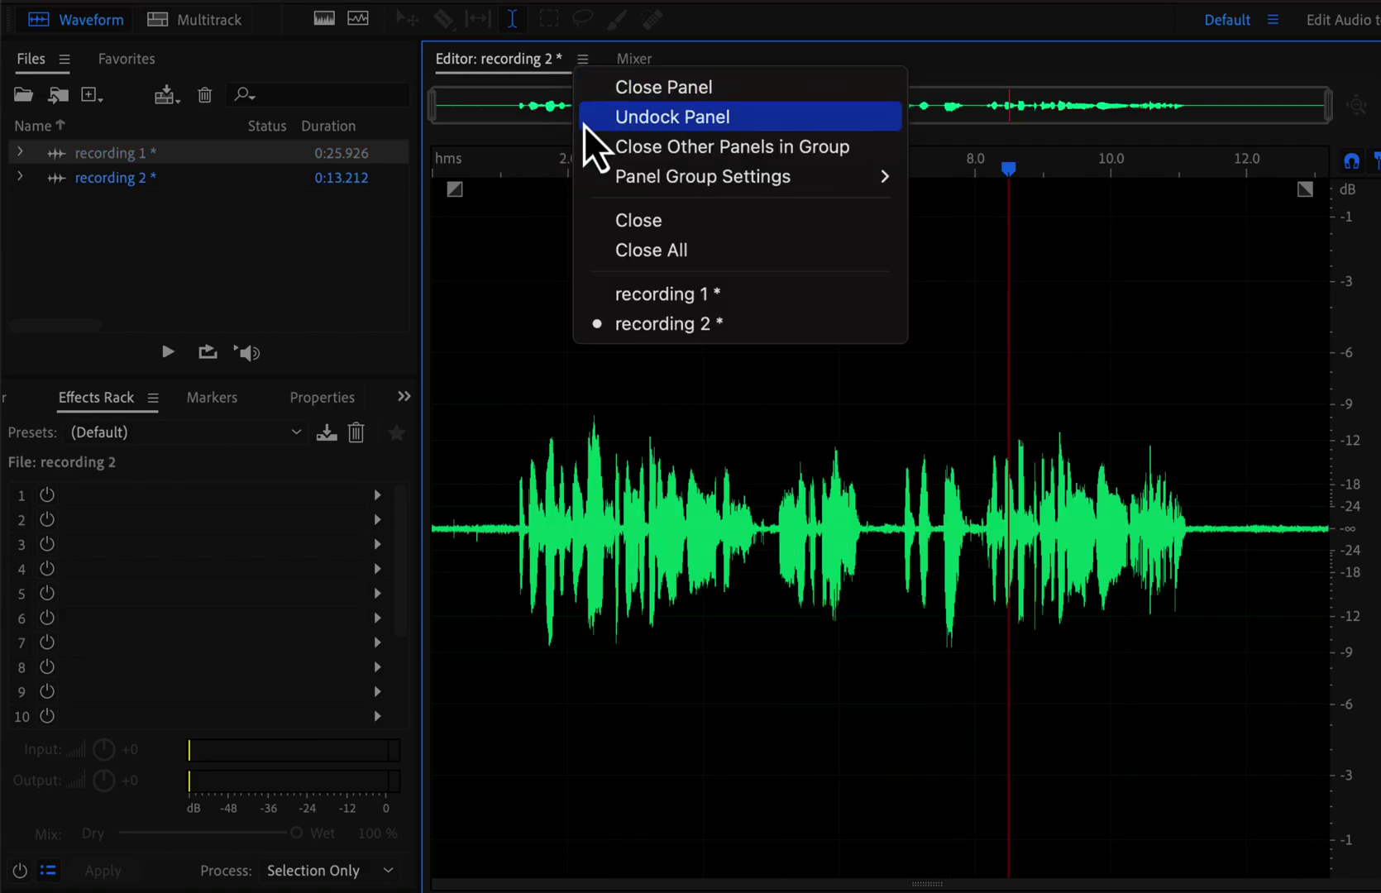
left_click(624, 294)
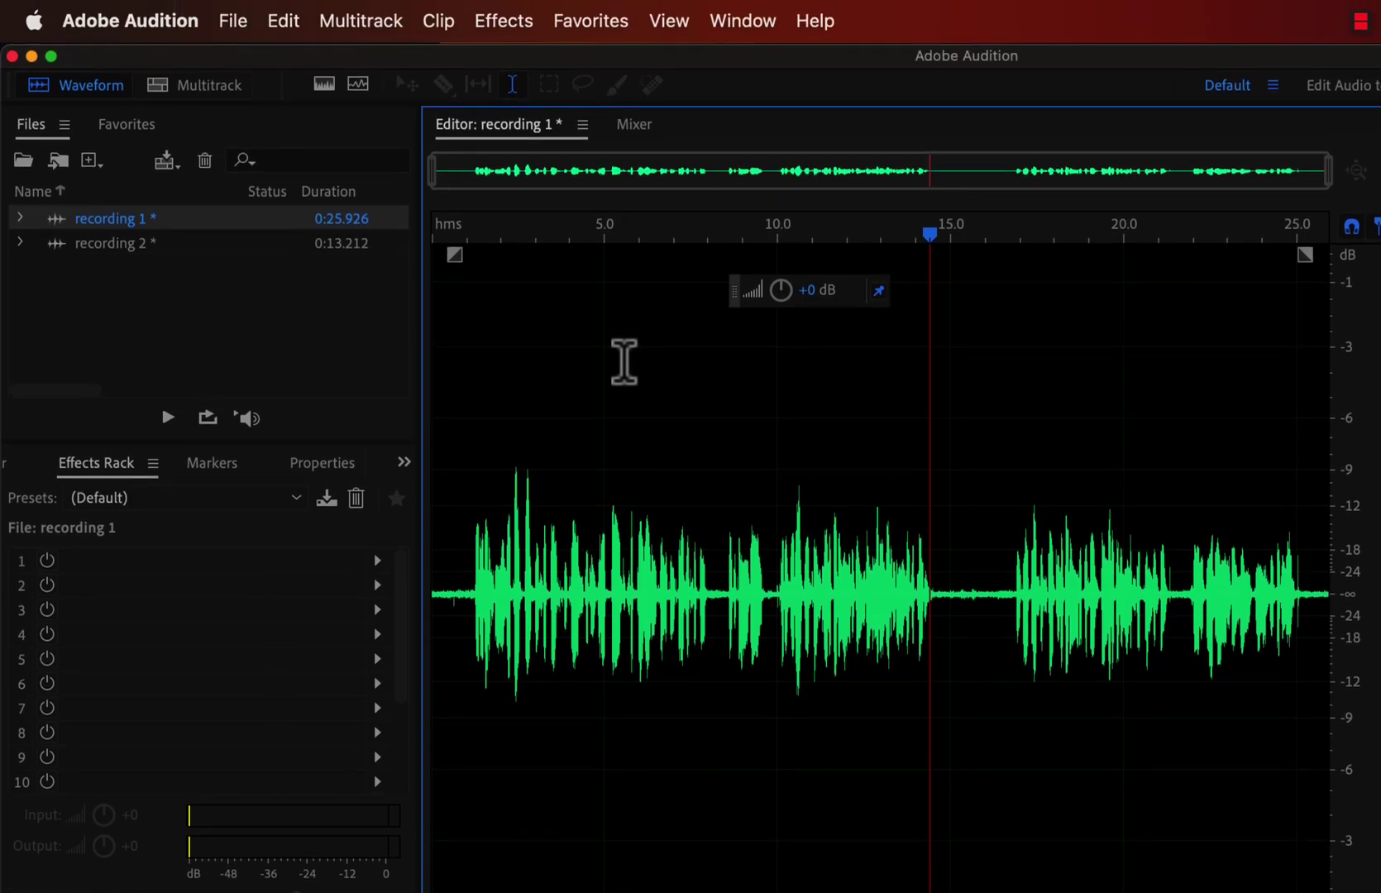
Export recording 1 to the Desktop as Wave PCM named 'recording 1 exported raw.wav'.
left_click(228, 21)
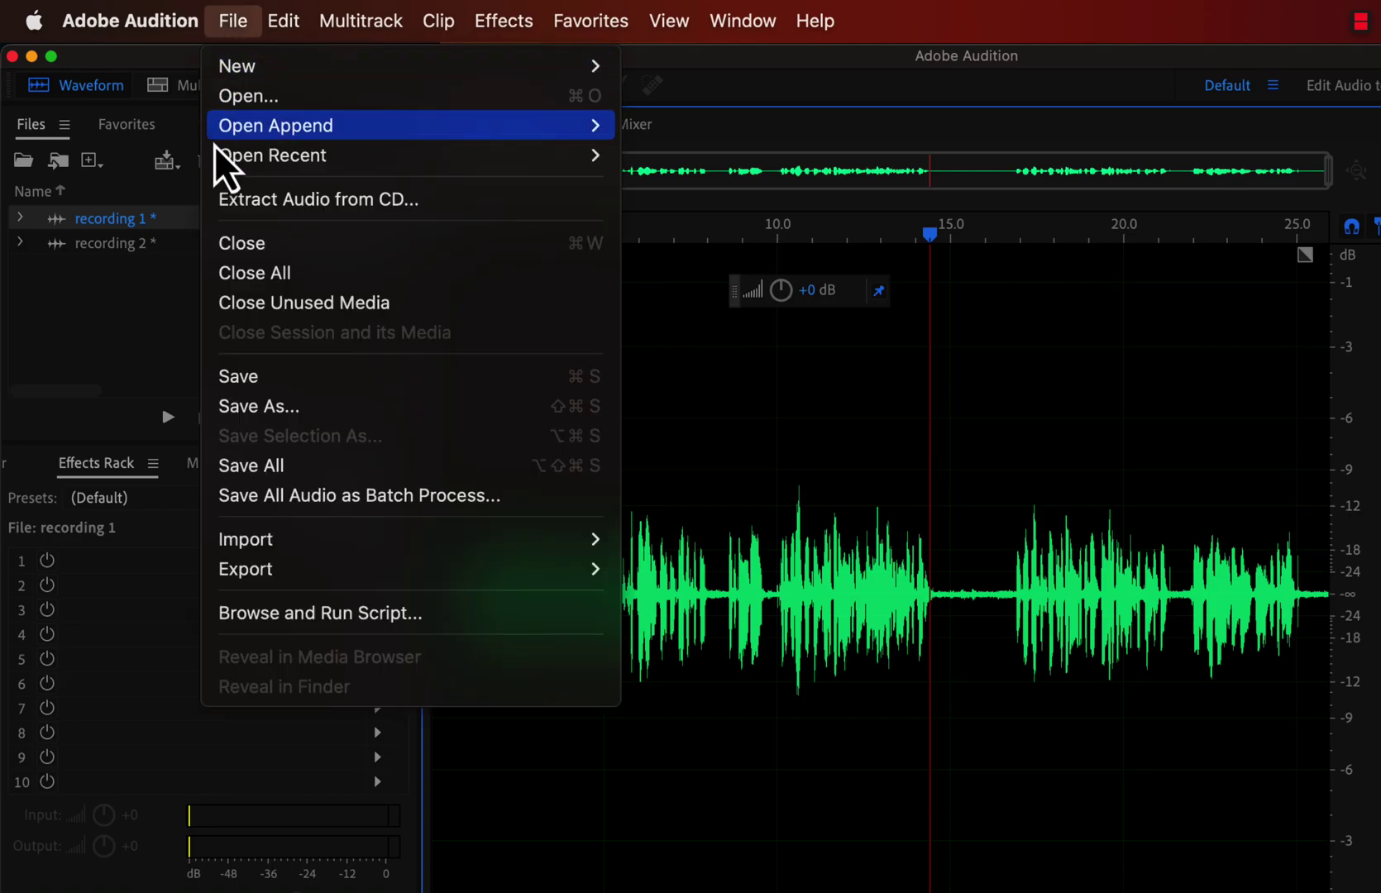
mouse_move(232, 579)
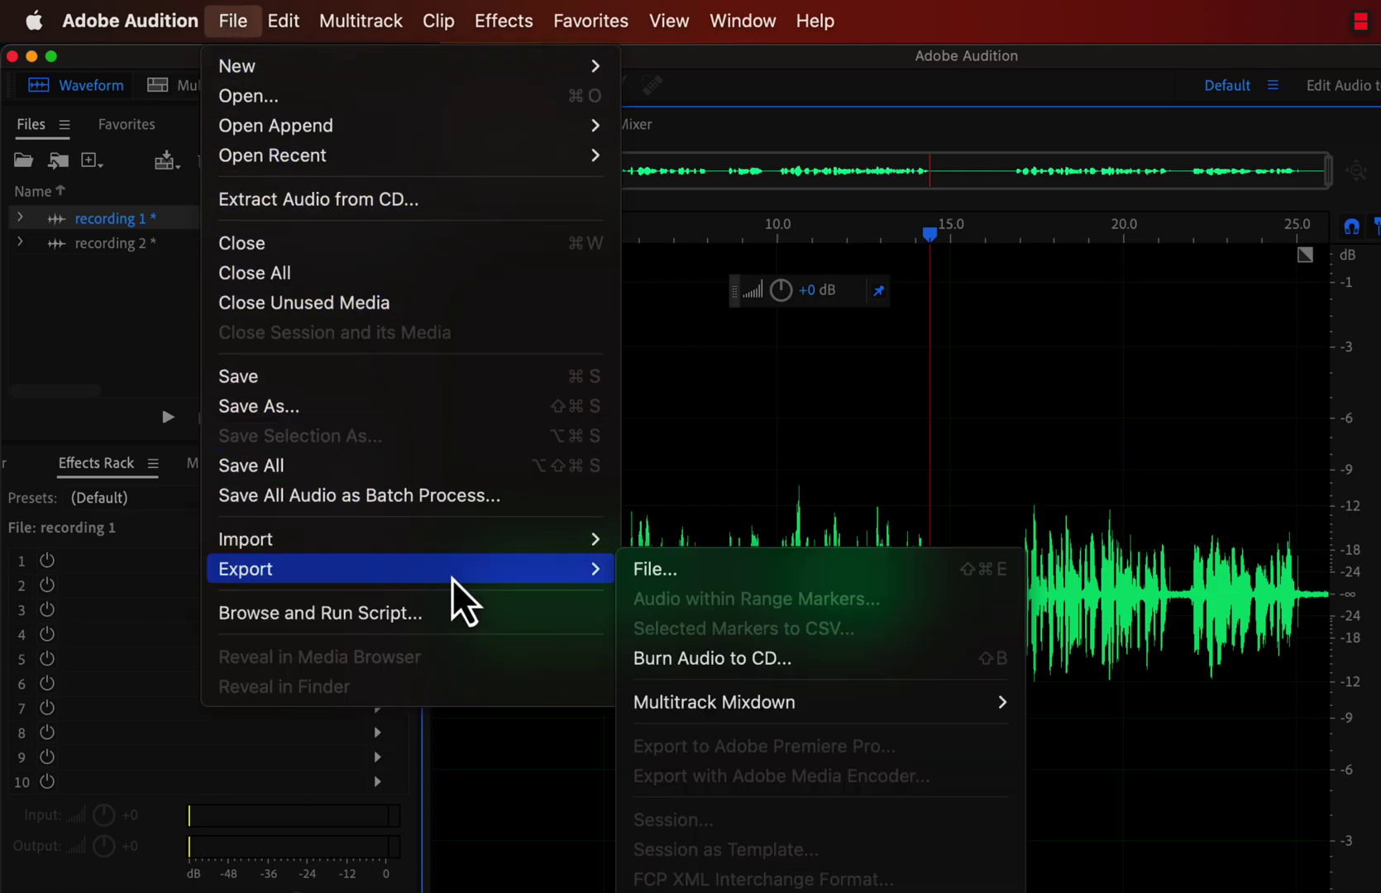
left_click(711, 571)
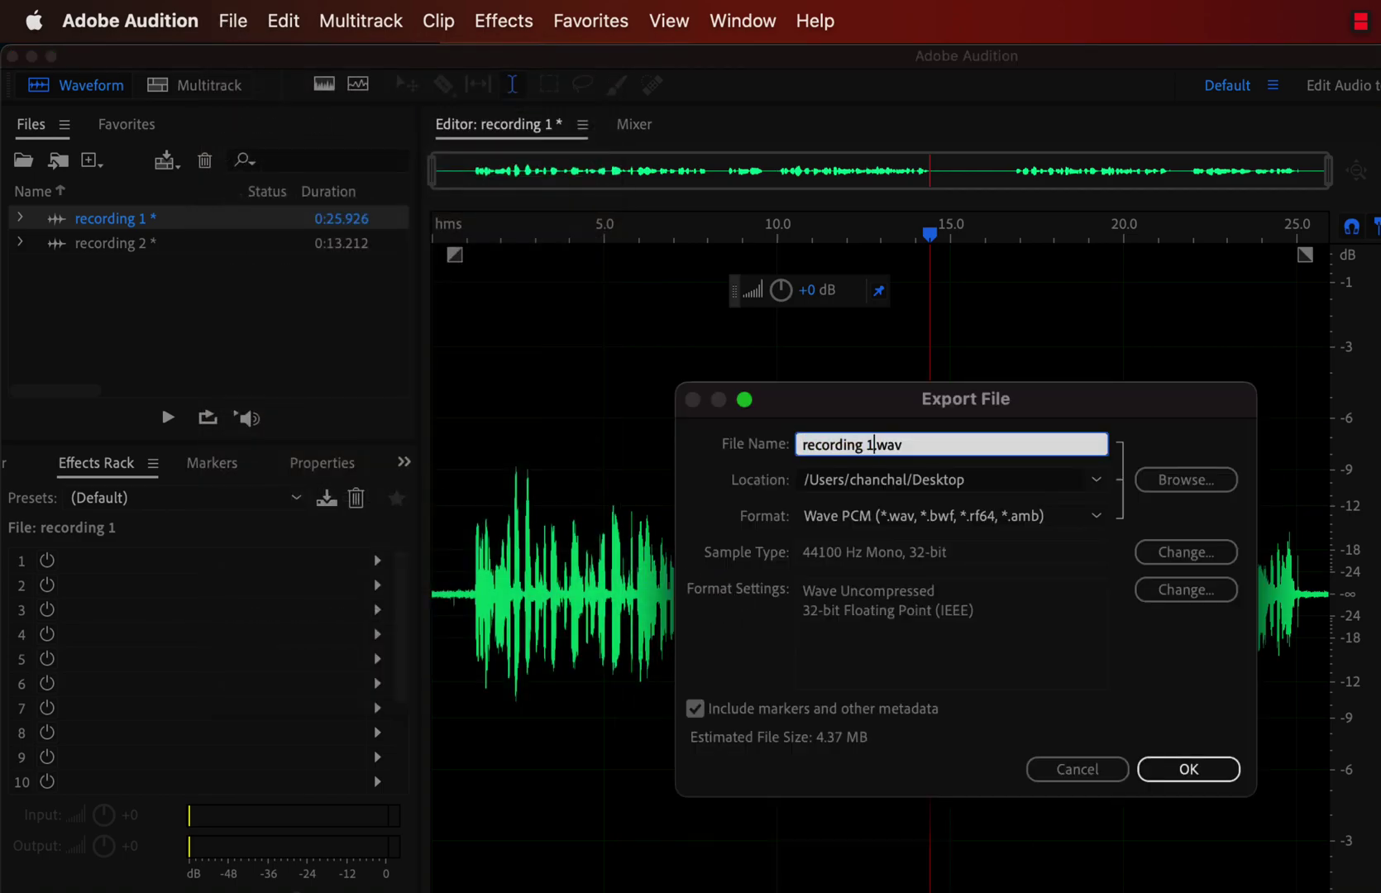
type("exported raw")
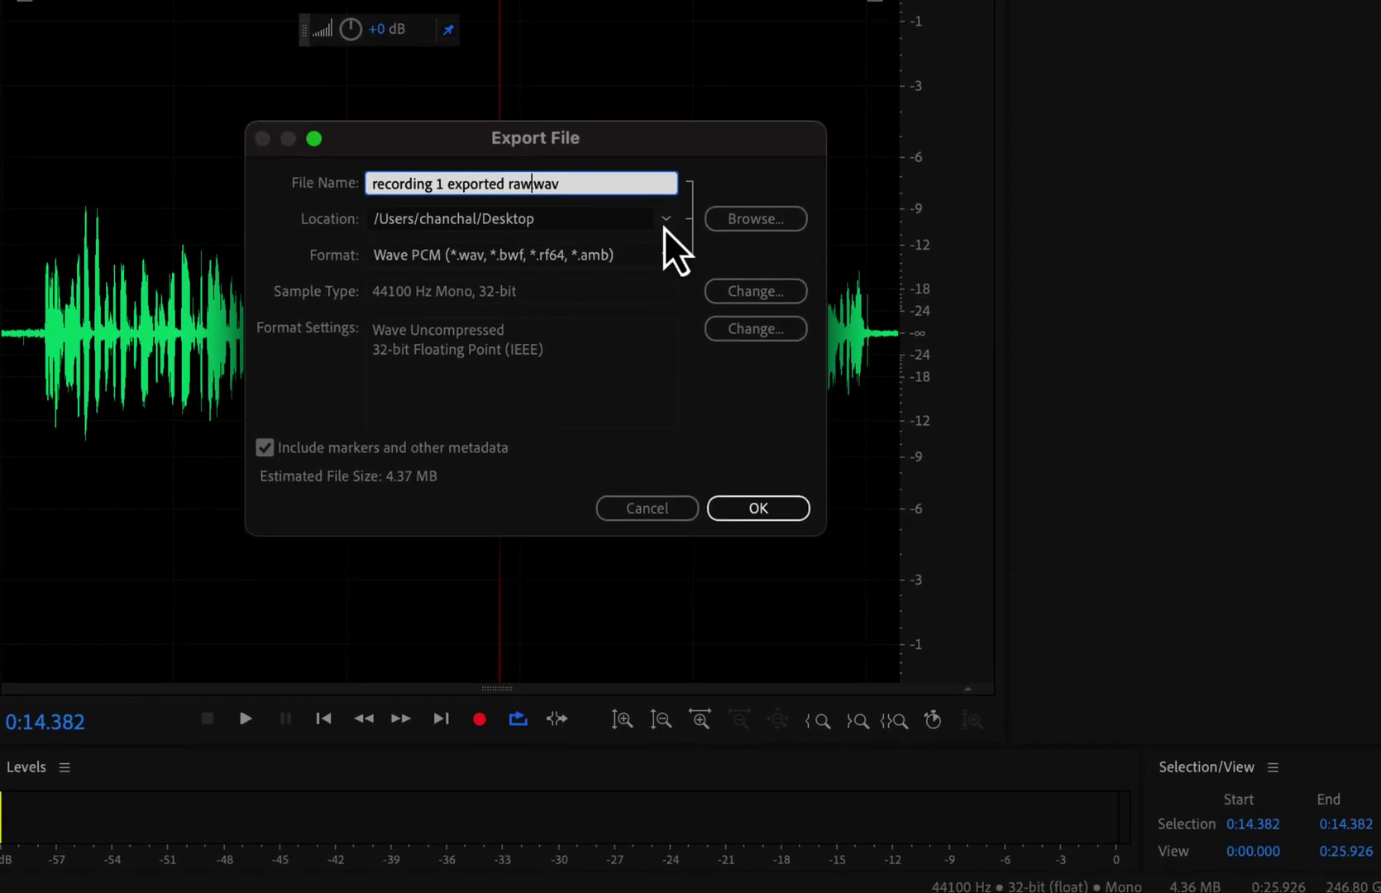
left_click(759, 223)
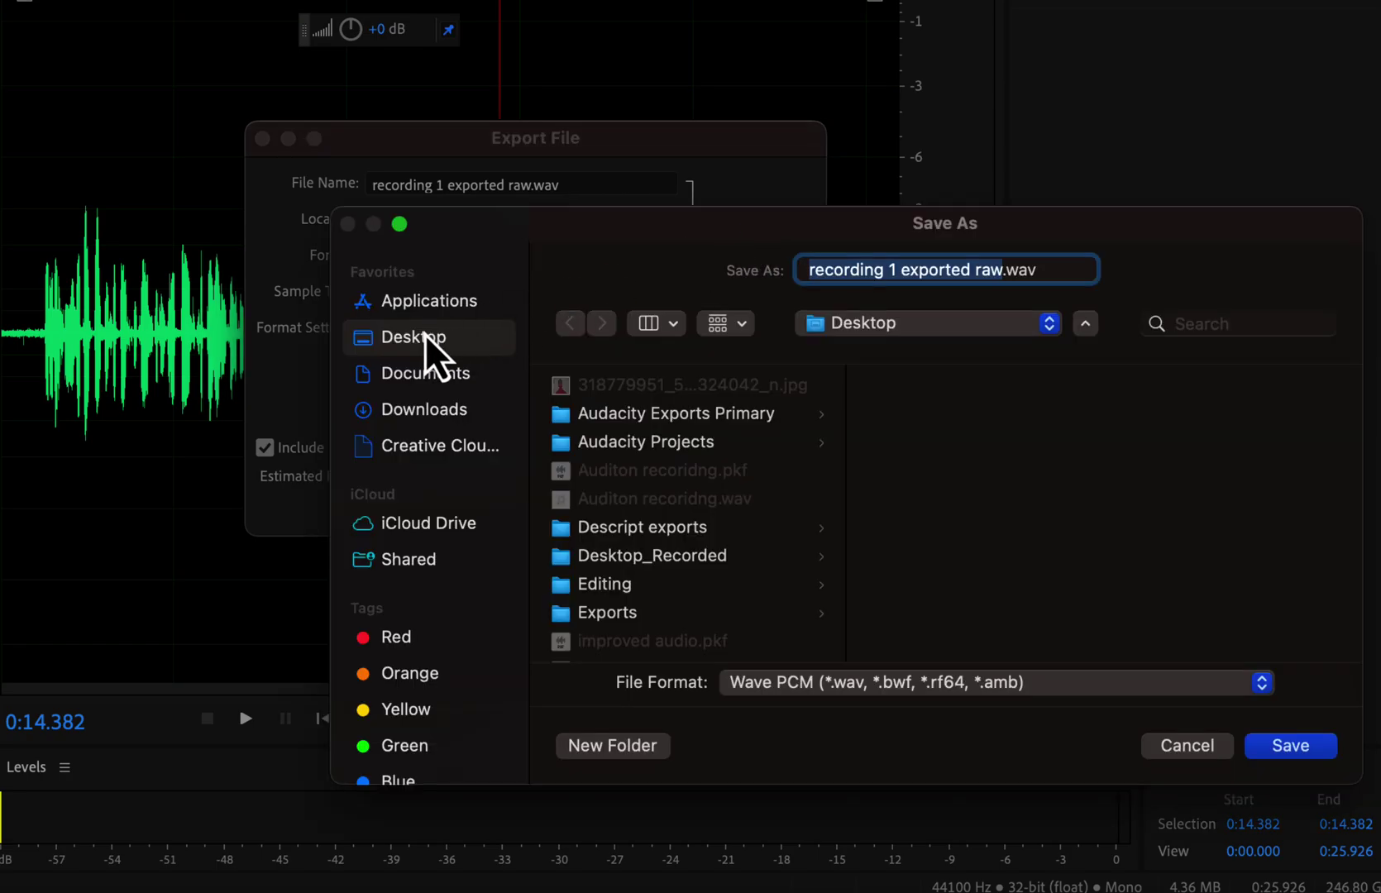
left_click(1265, 741)
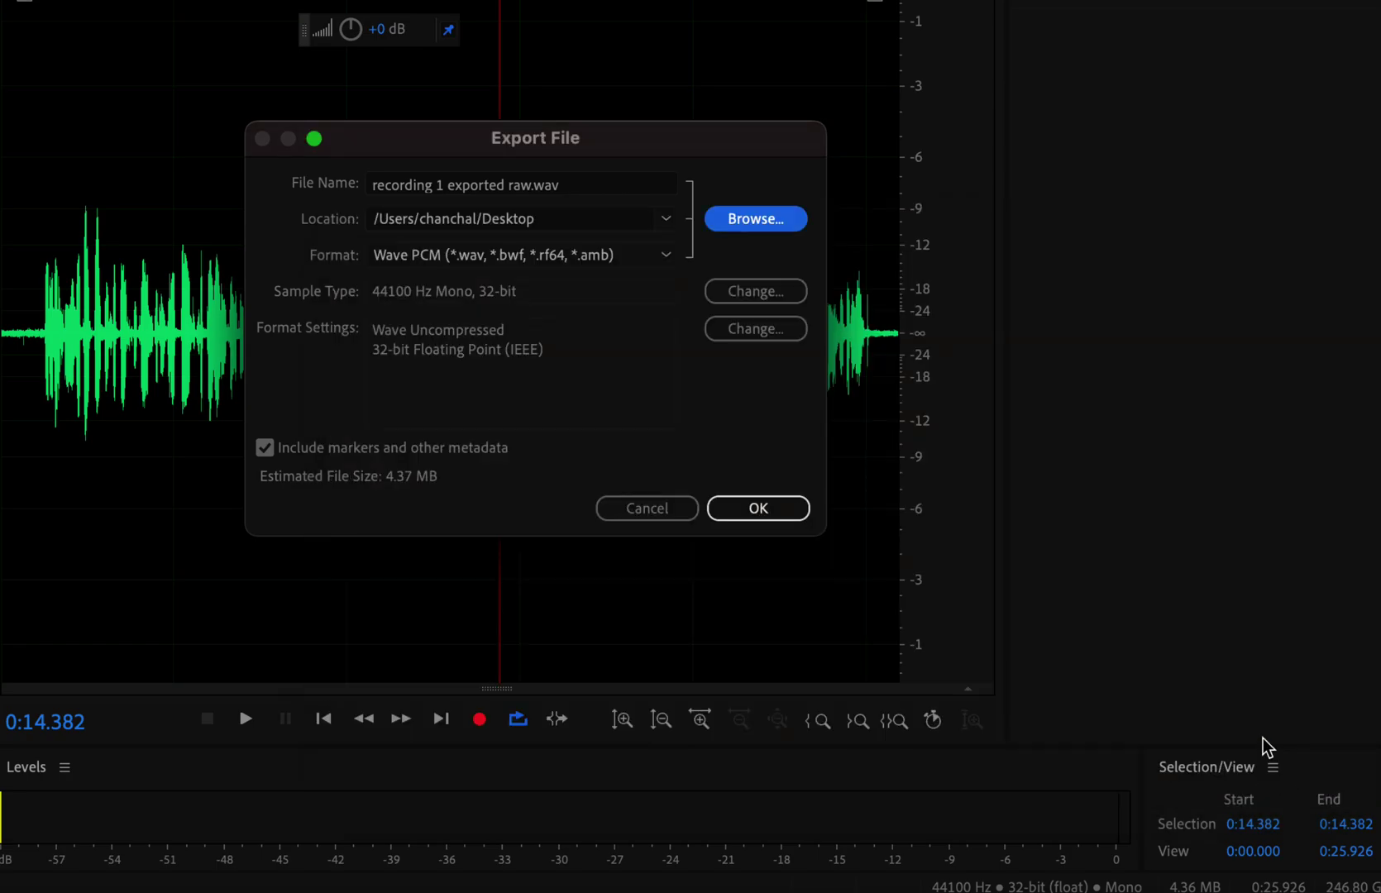
left_click(664, 257)
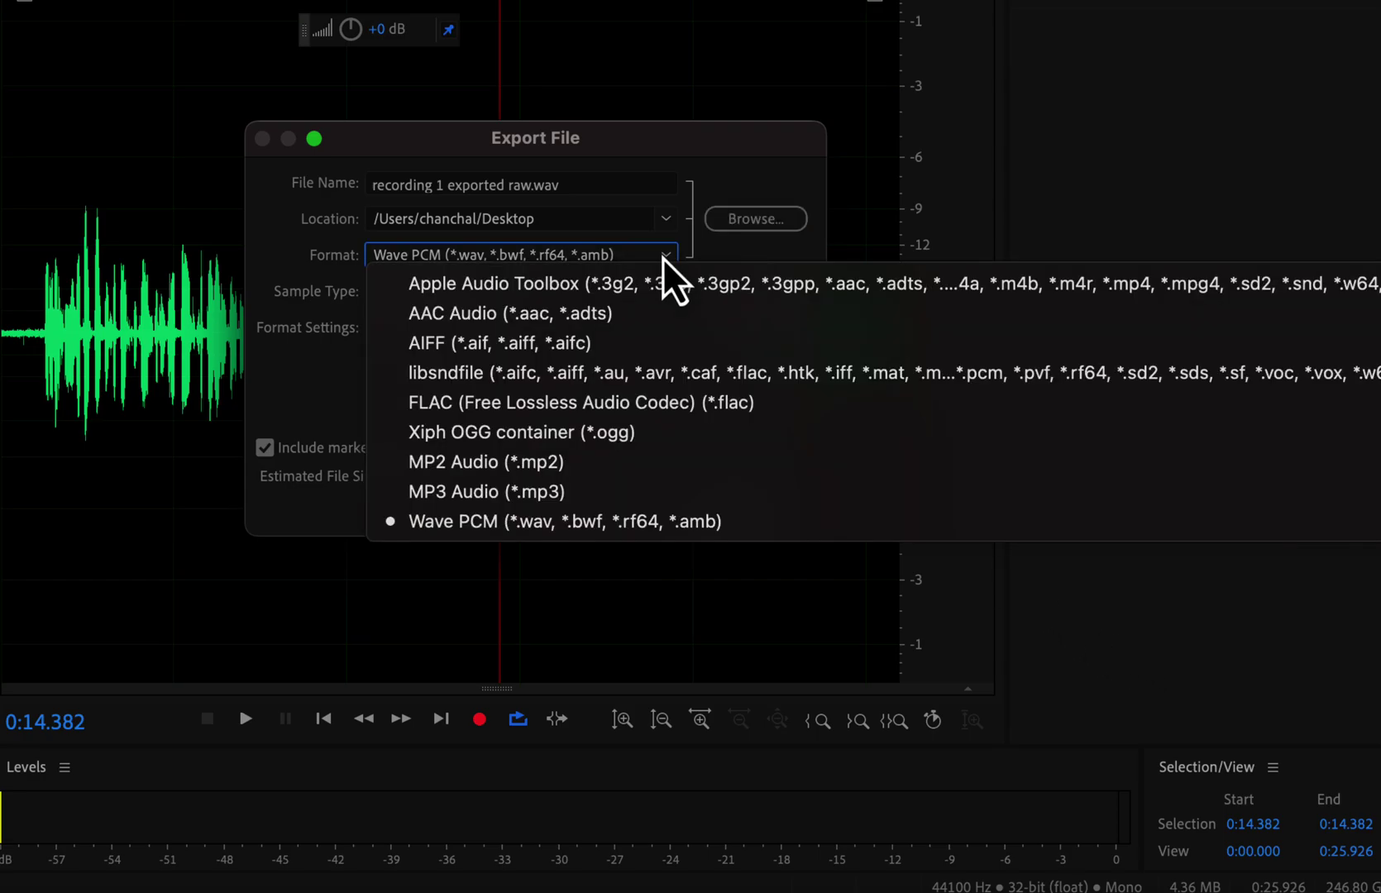
left_click(317, 252)
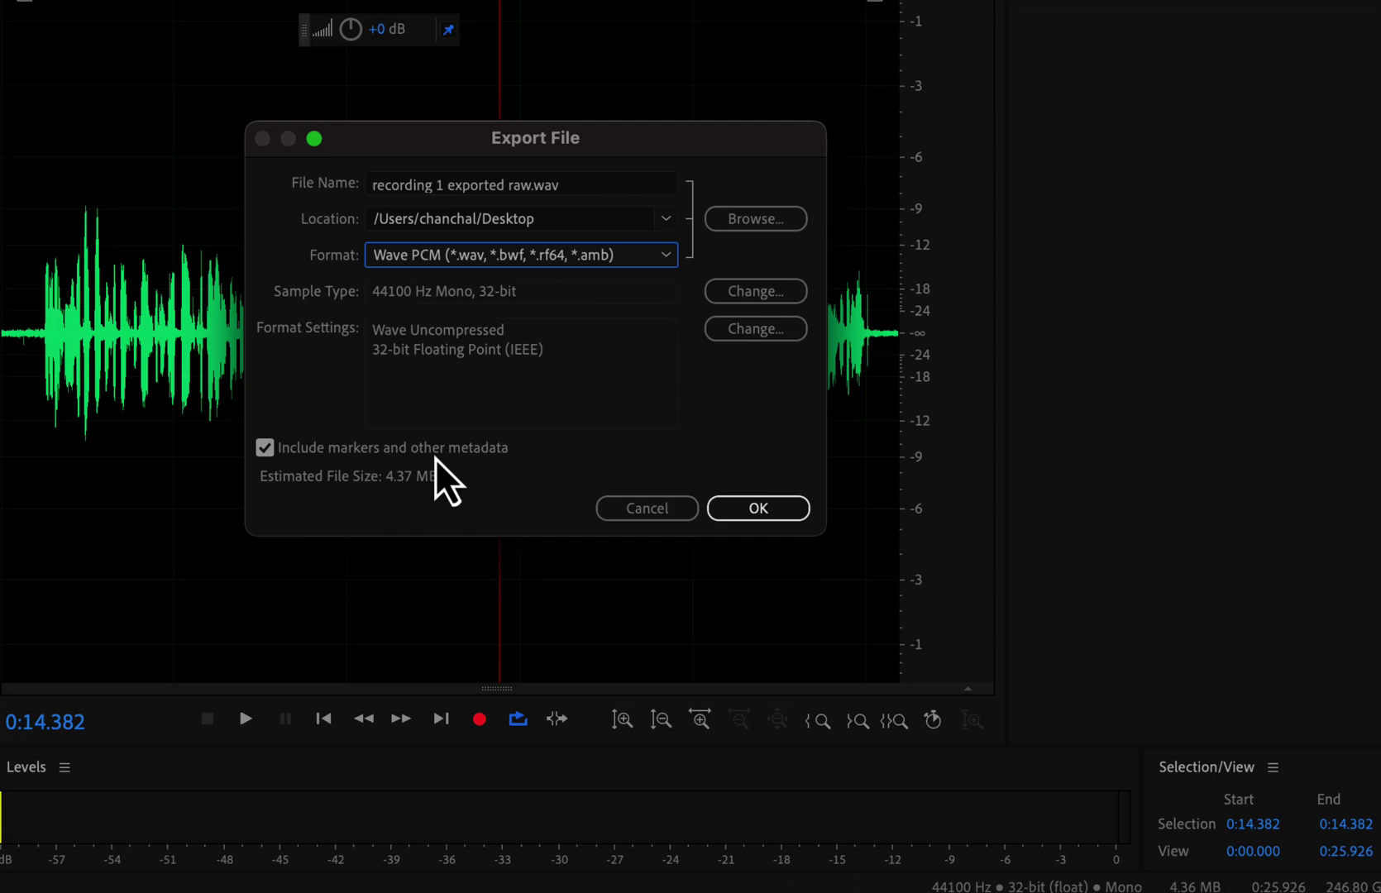
left_click(744, 513)
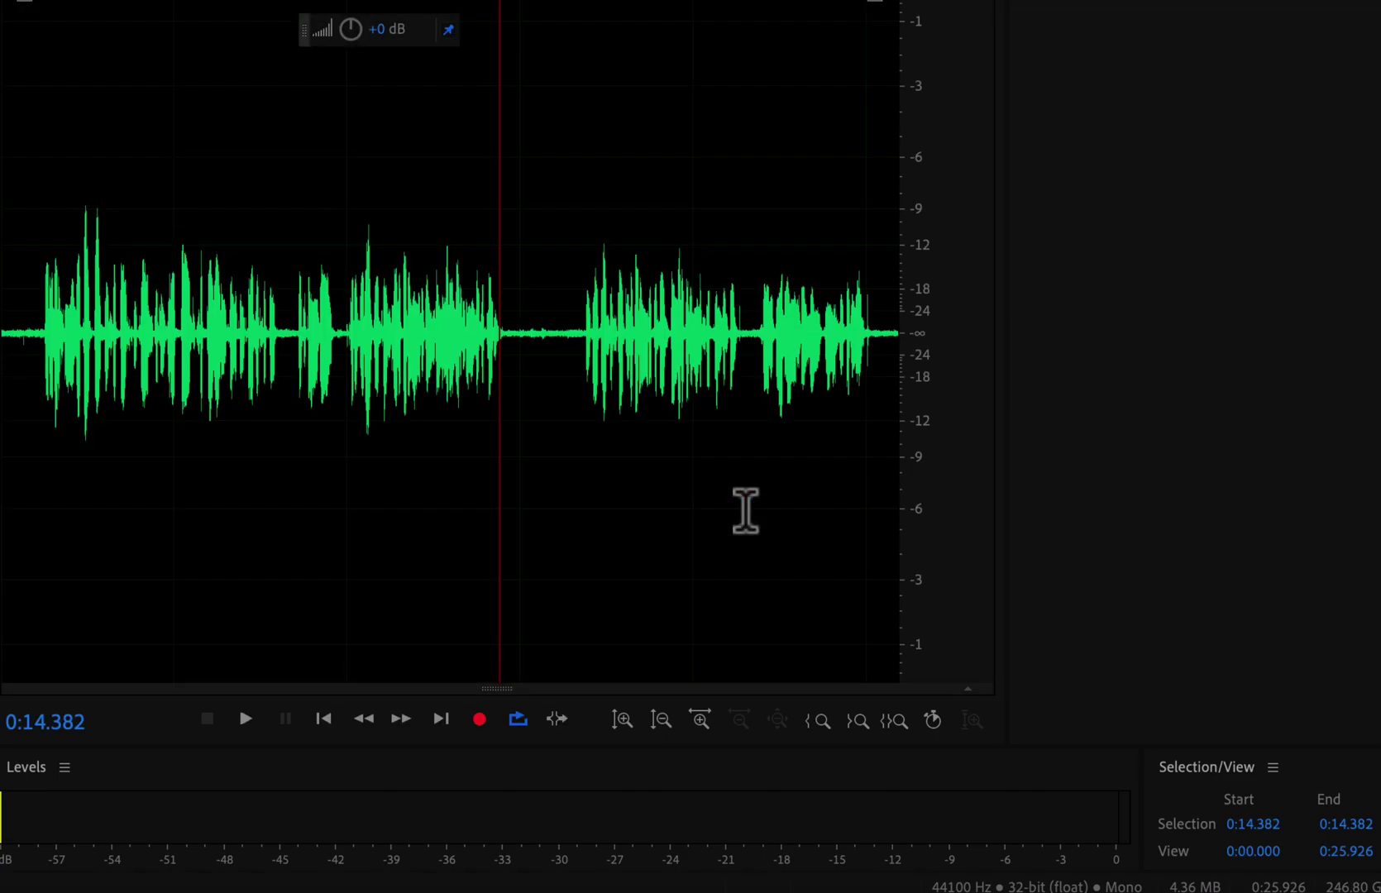
key("super+Tab")
key("super+Tab")
key("super+Tab")
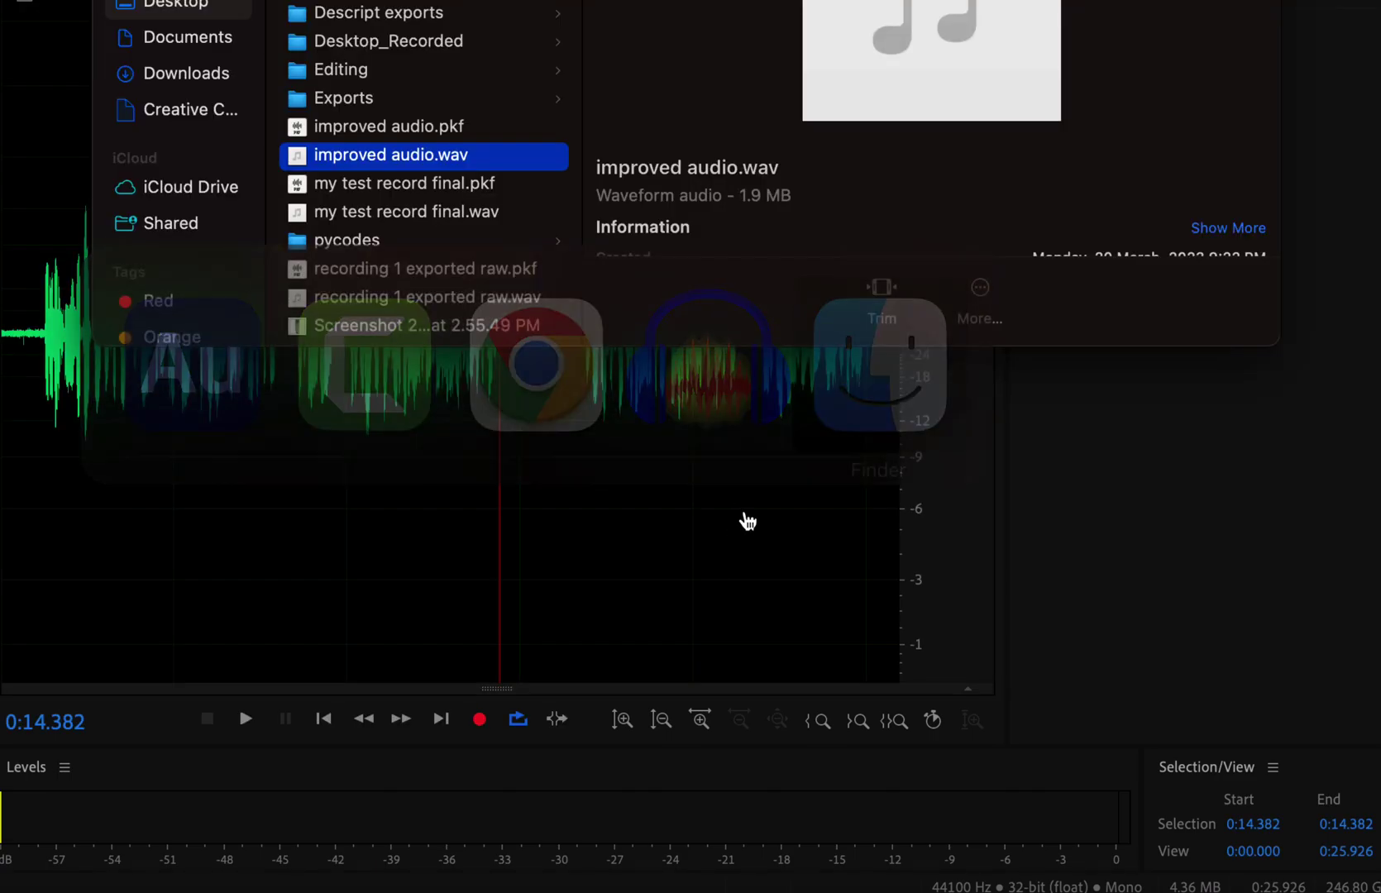
left_click(421, 297)
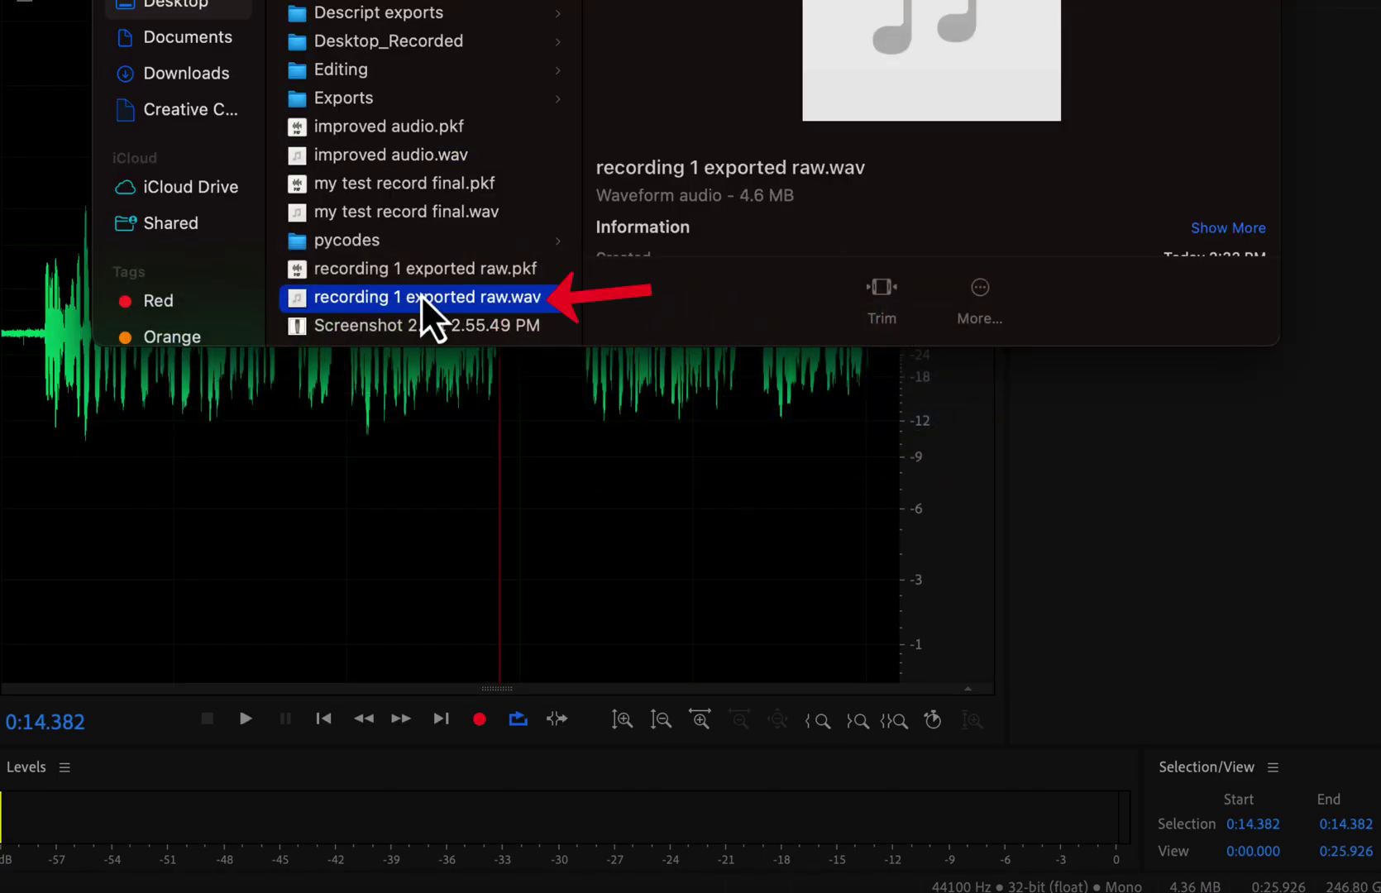
scroll(451, 265, "down", 3)
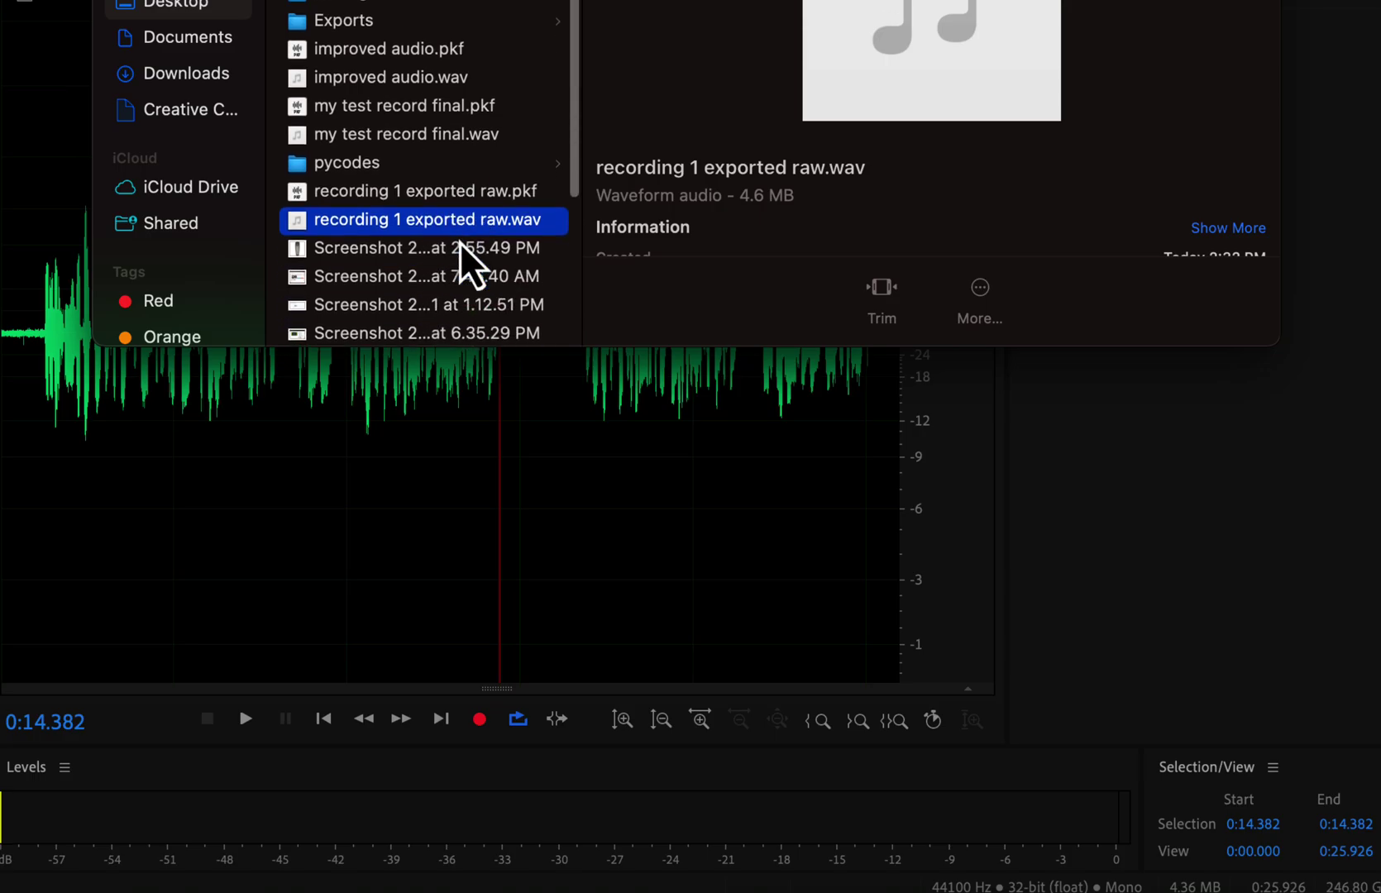
left_click(428, 185)
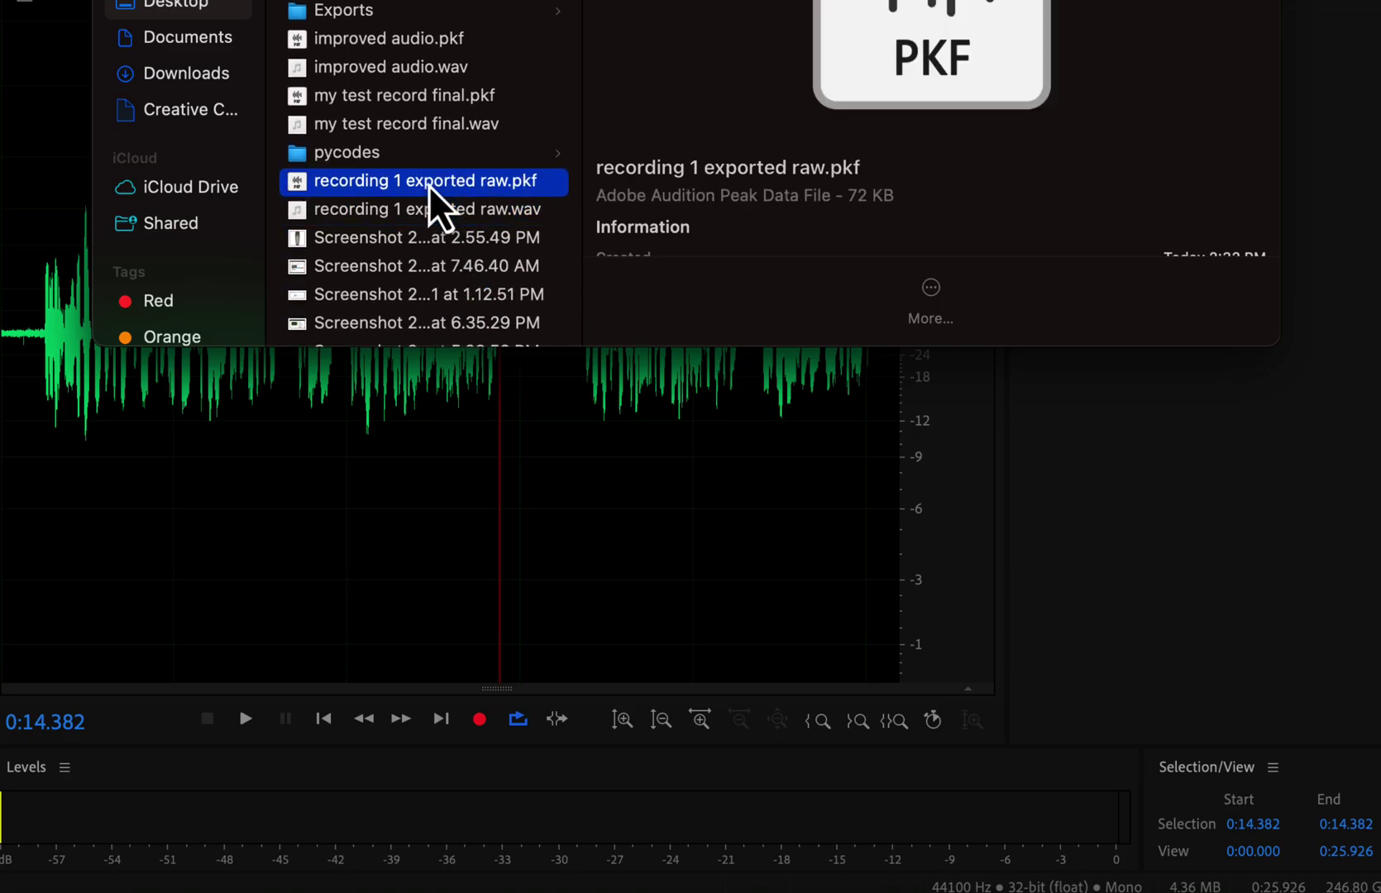
left_click(399, 205)
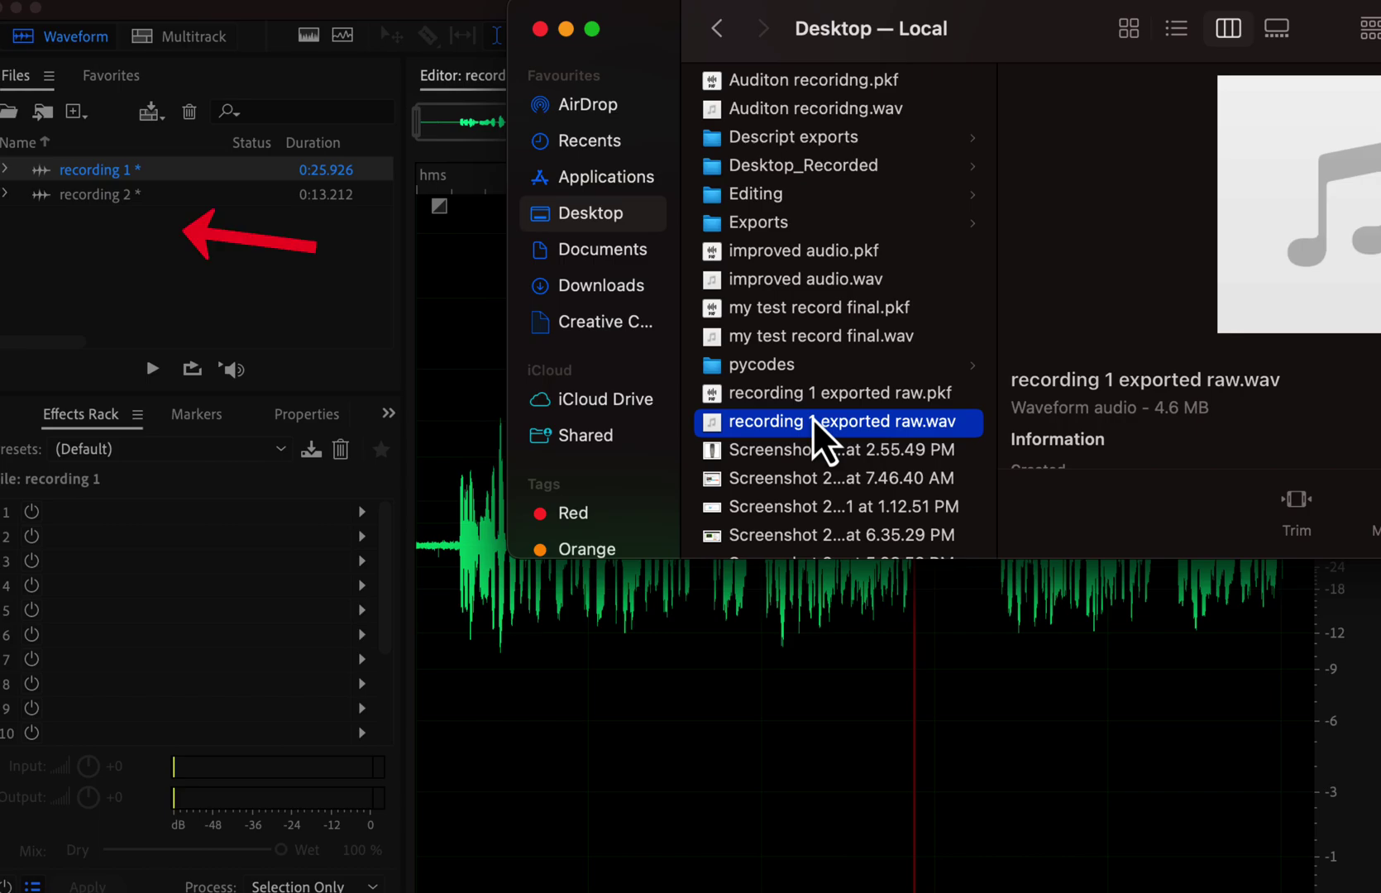
Import improved audio.wav from the Desktop Finder window into the Files panel.
left_click(783, 284)
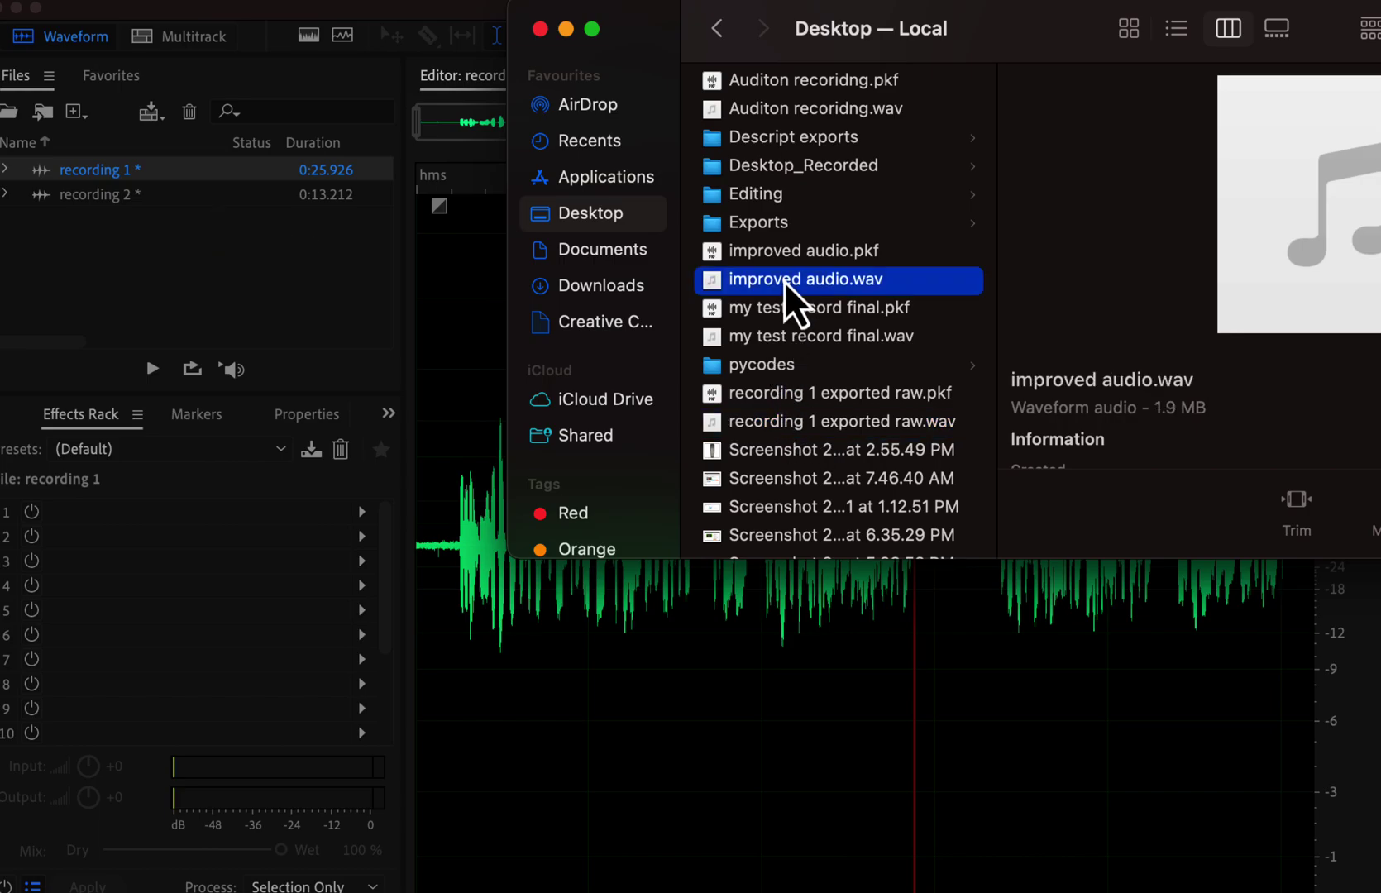
left_click_drag(784, 282, 260, 279)
left_click(539, 30)
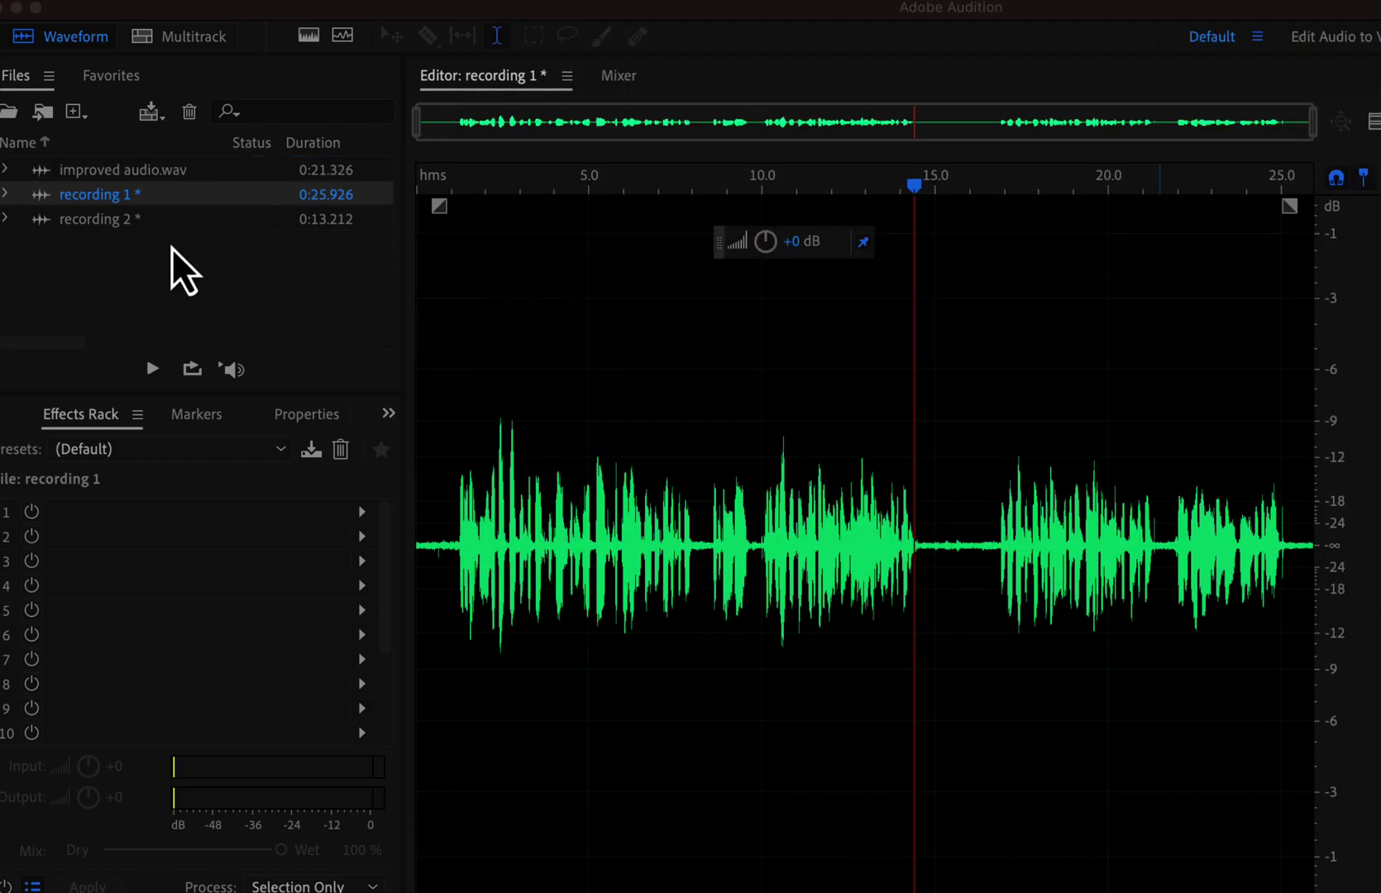
Open improved audio.wav, recording 1 and recording 2 in the editor, then list the open files.
double_click(144, 175)
left_click(109, 200)
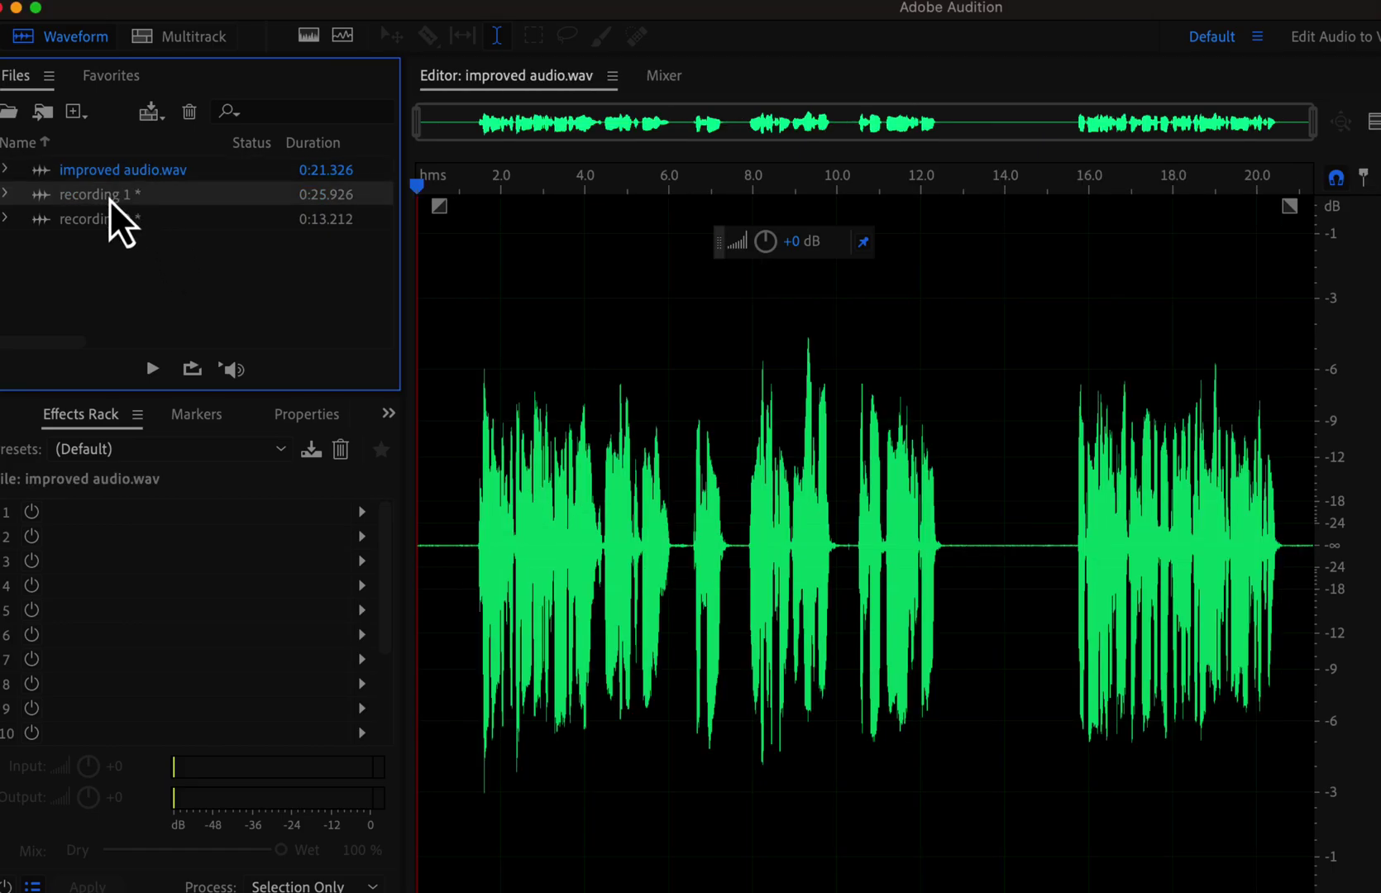
double_click(110, 200)
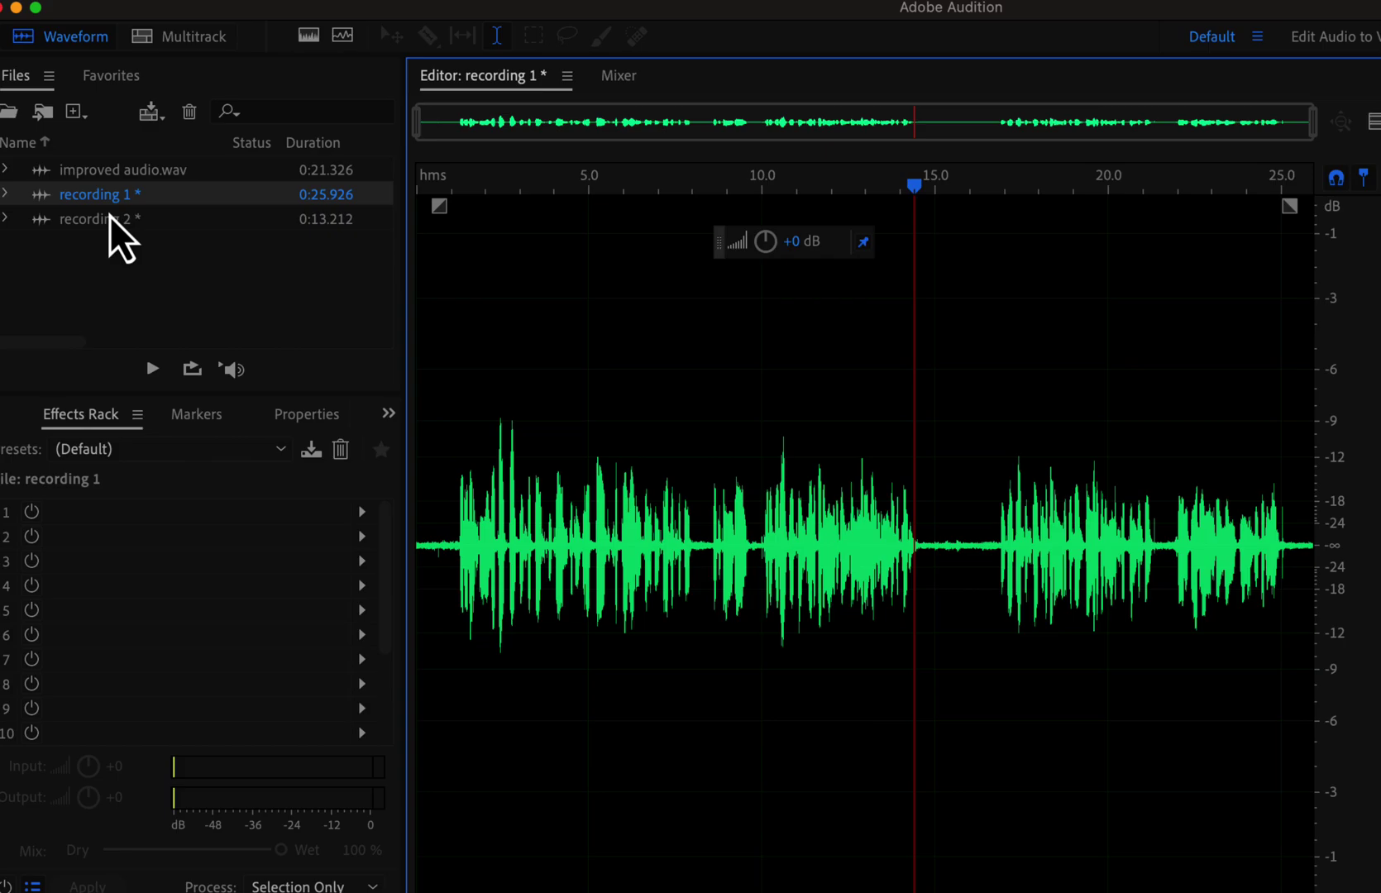
double_click(118, 221)
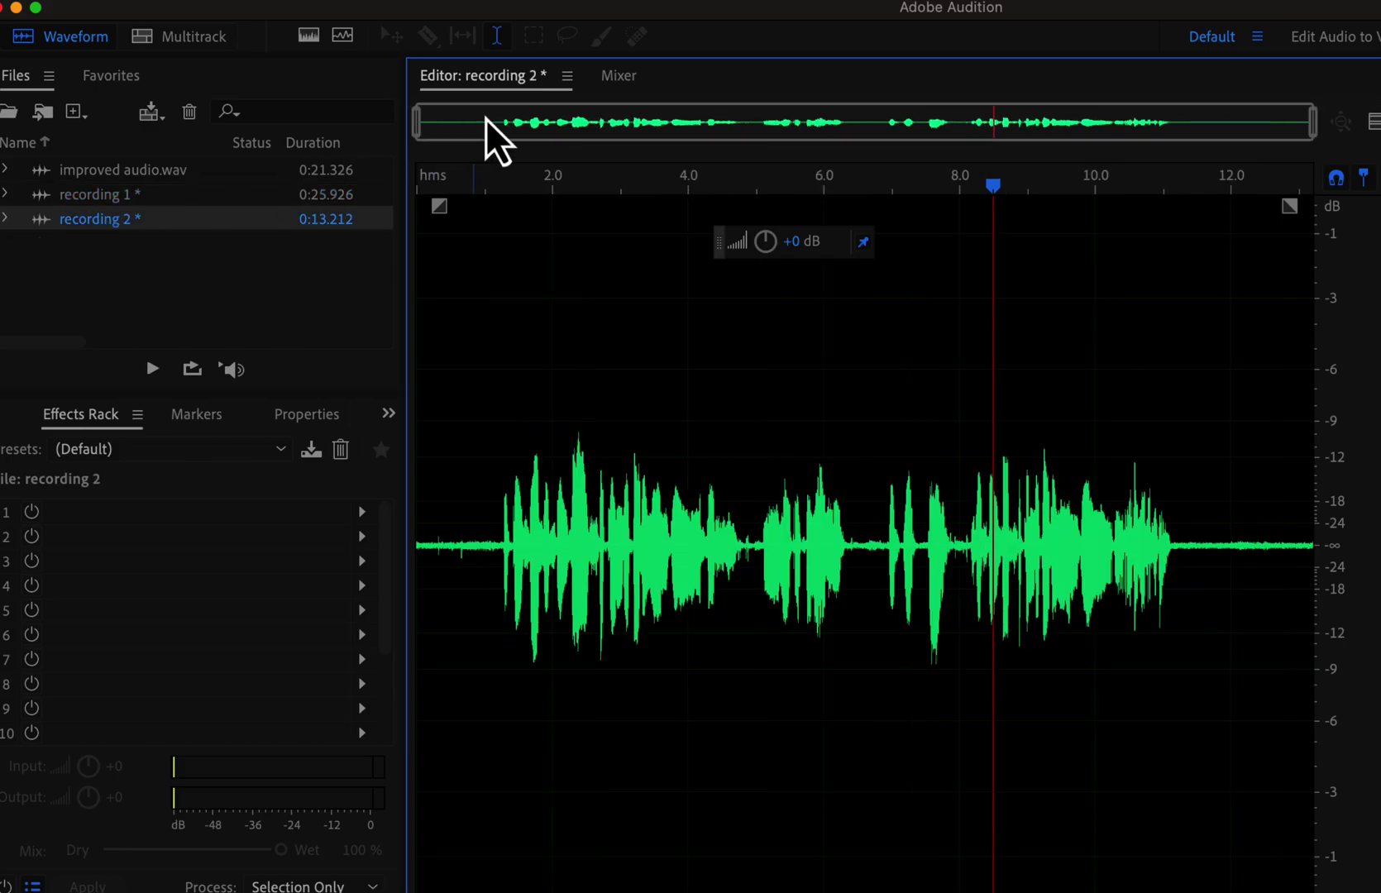
left_click(567, 76)
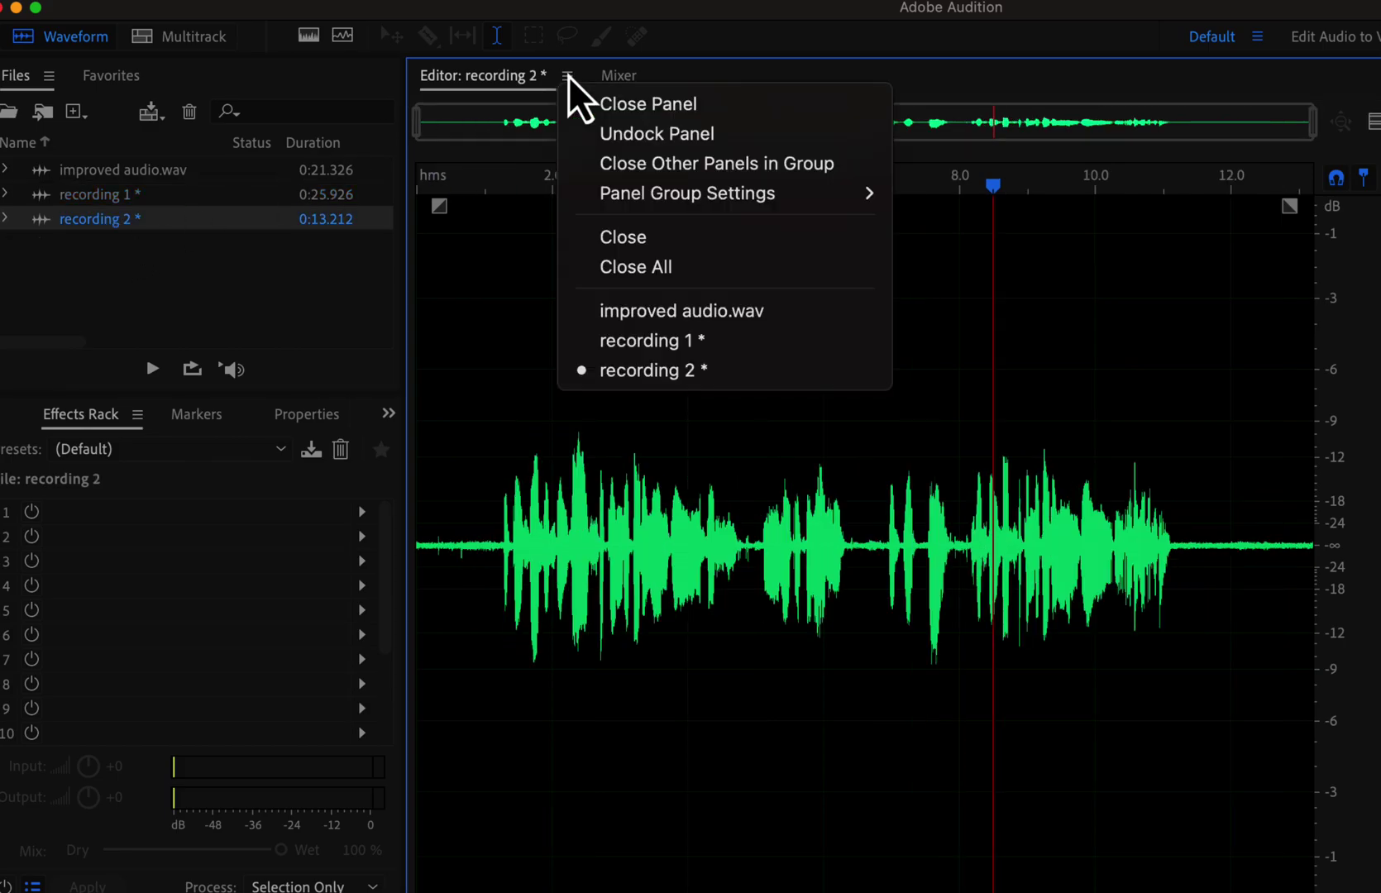
Show improved audio.wav in the editor, then switch back to recording 1.
left_click(612, 314)
left_click(612, 75)
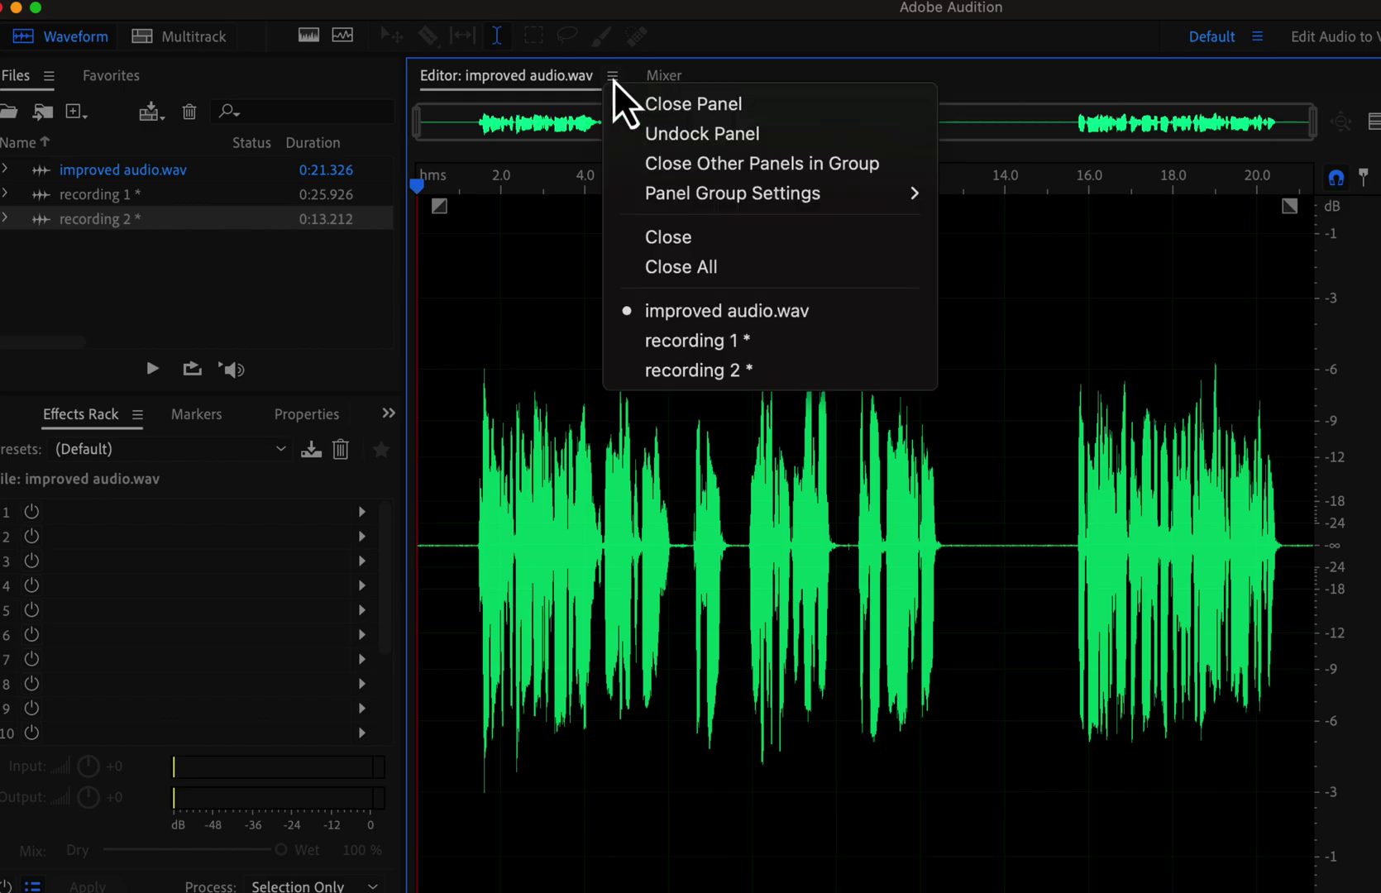
left_click(643, 341)
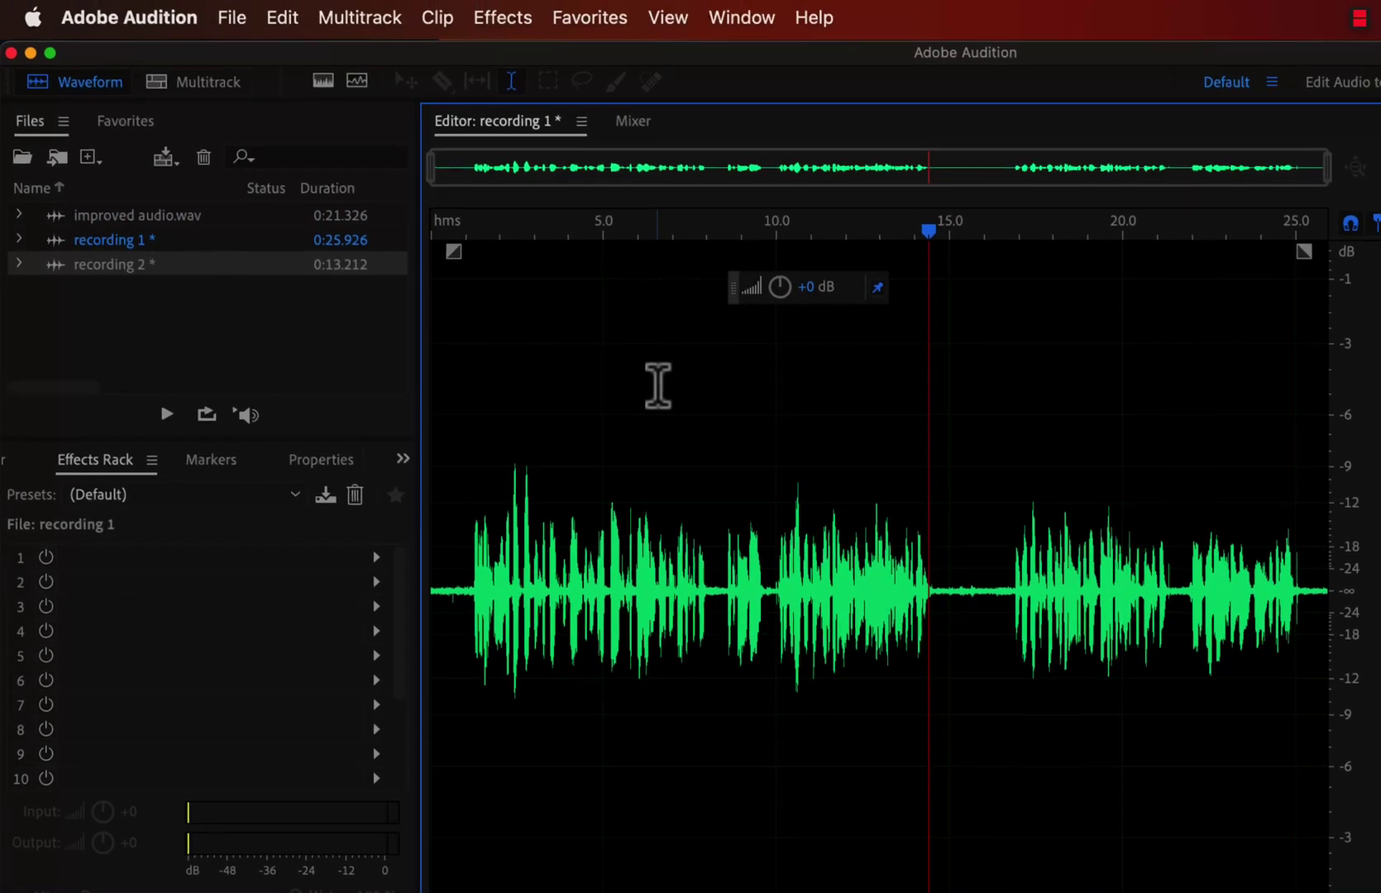
left_click(238, 23)
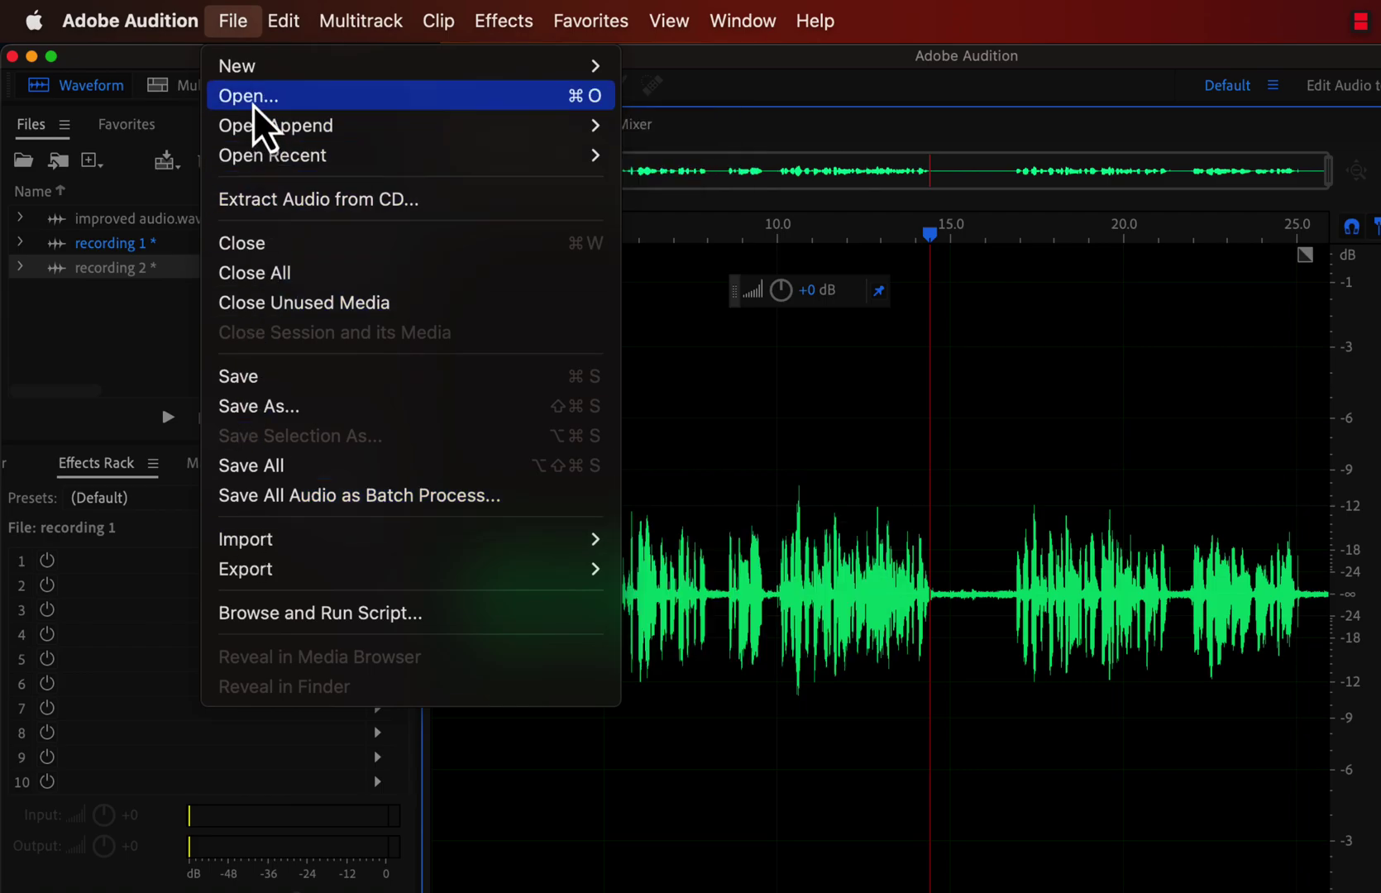
left_click(111, 356)
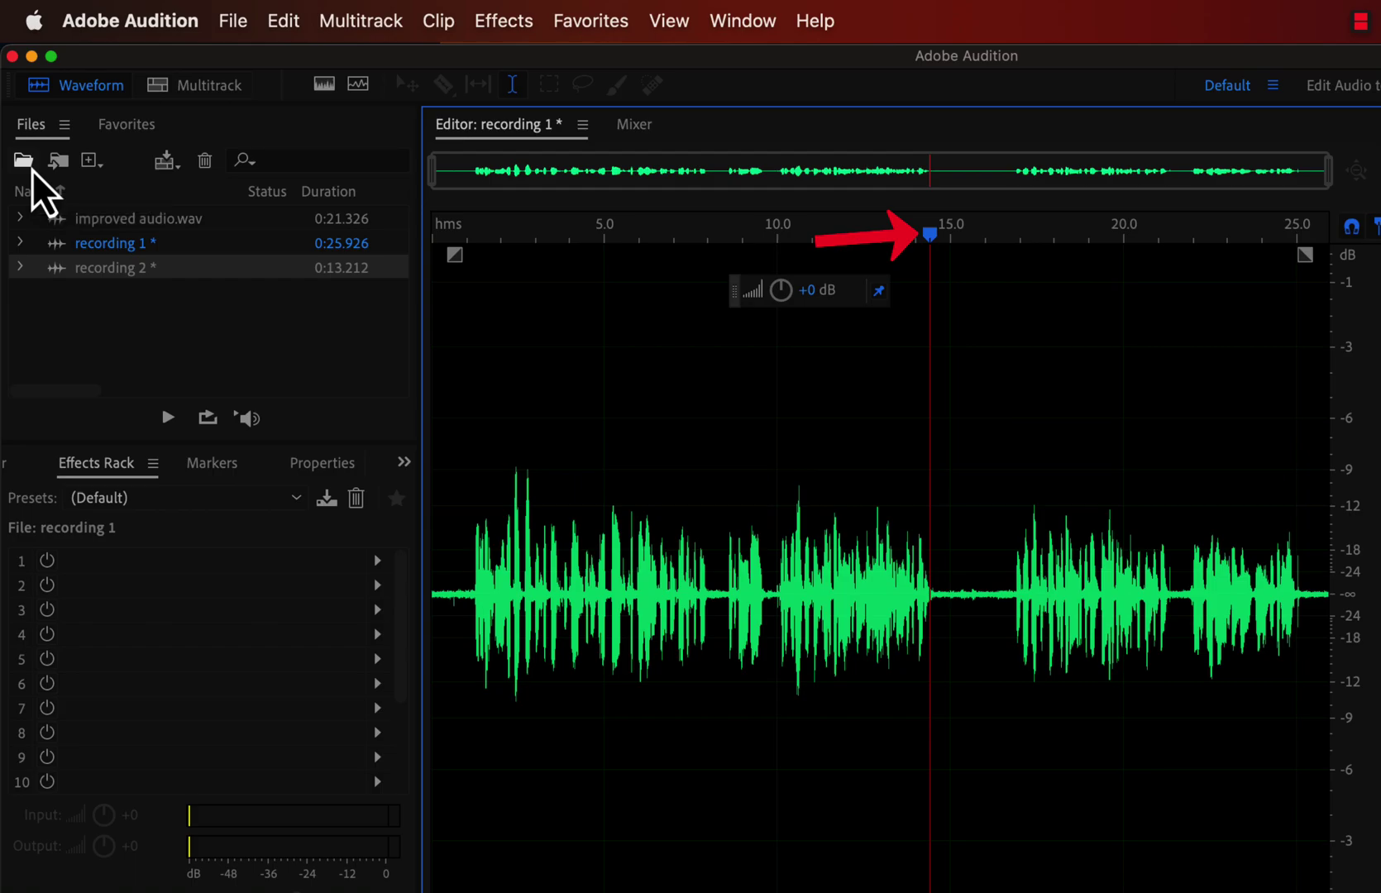
Scrub recording 1's playhead to about 15.5 seconds, then zoom out to the full recording.
left_click(124, 243)
left_click(473, 480)
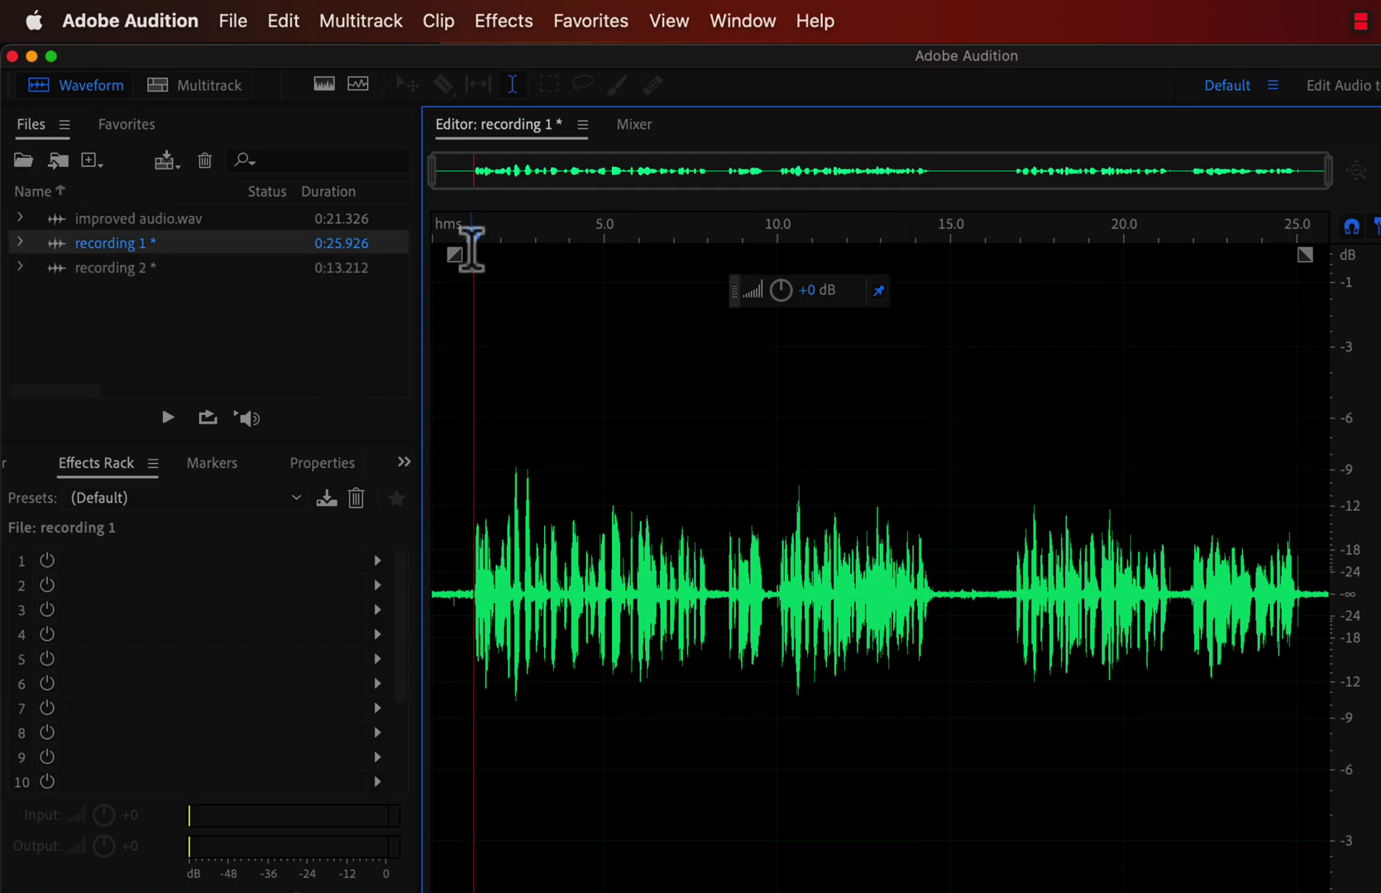
left_click_drag(474, 238, 438, 238)
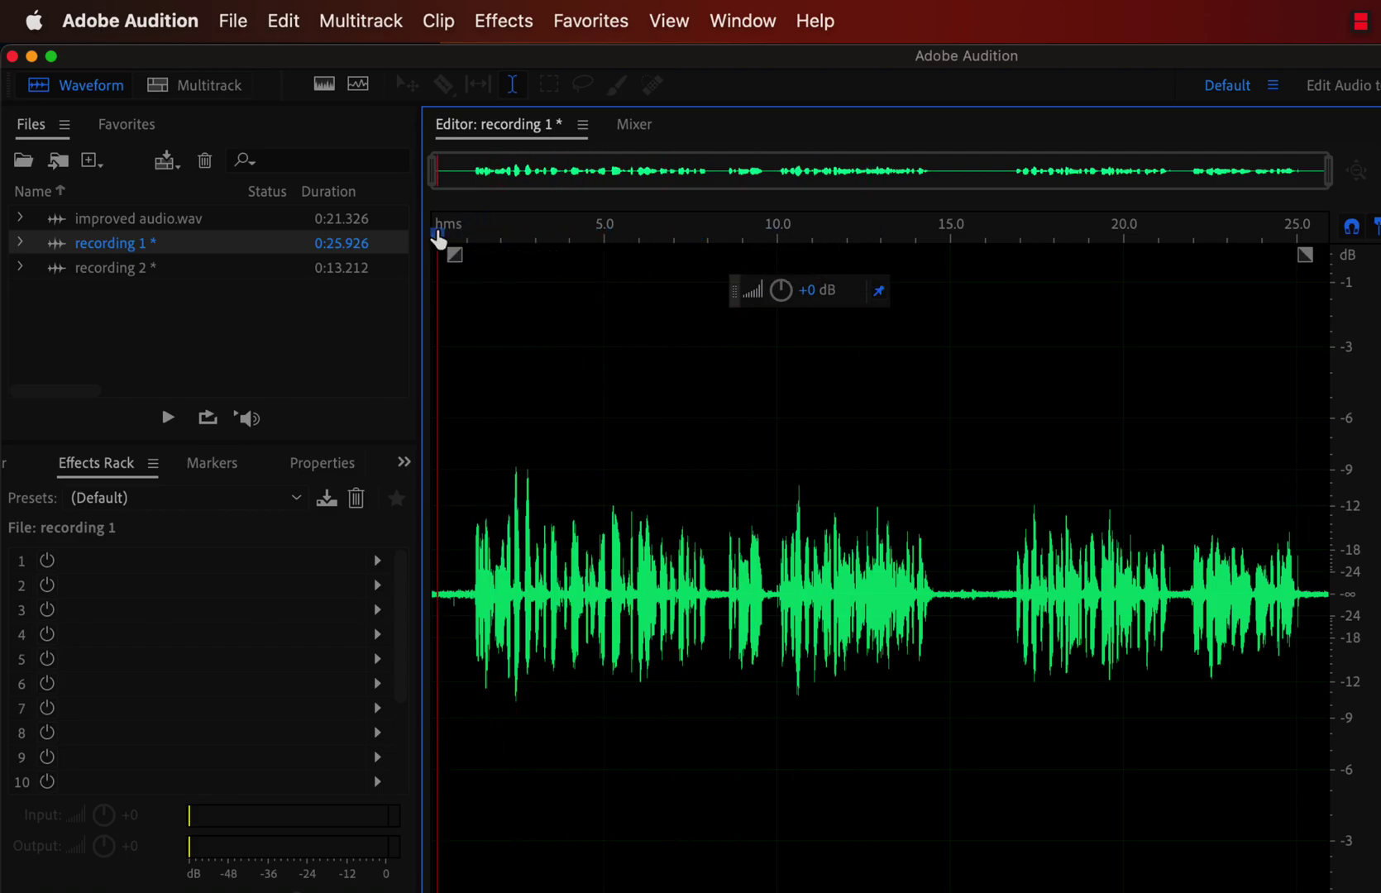
left_click(970, 236)
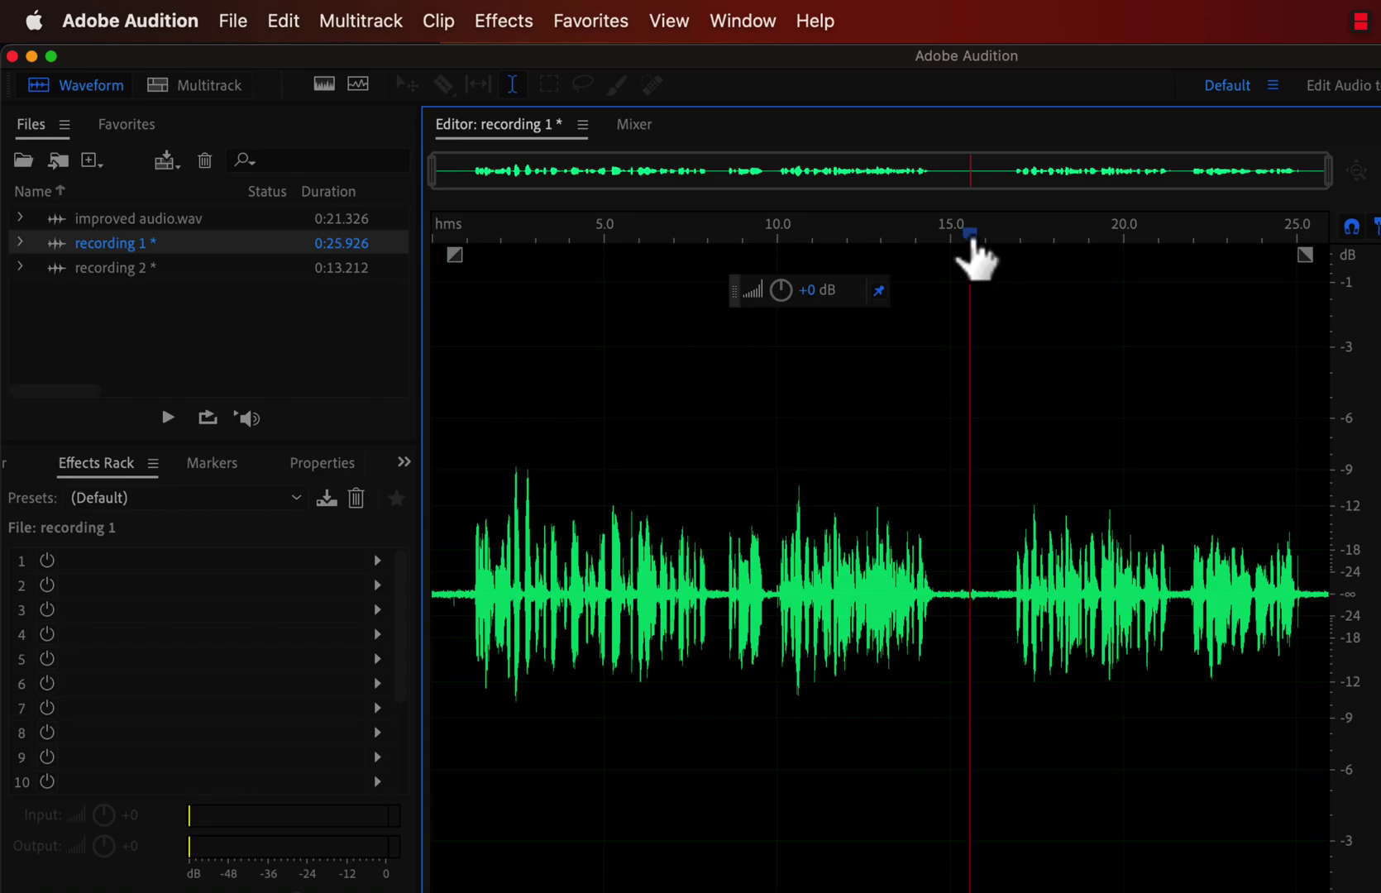
scroll(971, 239, "up", 10)
scroll(972, 240, "down", 8)
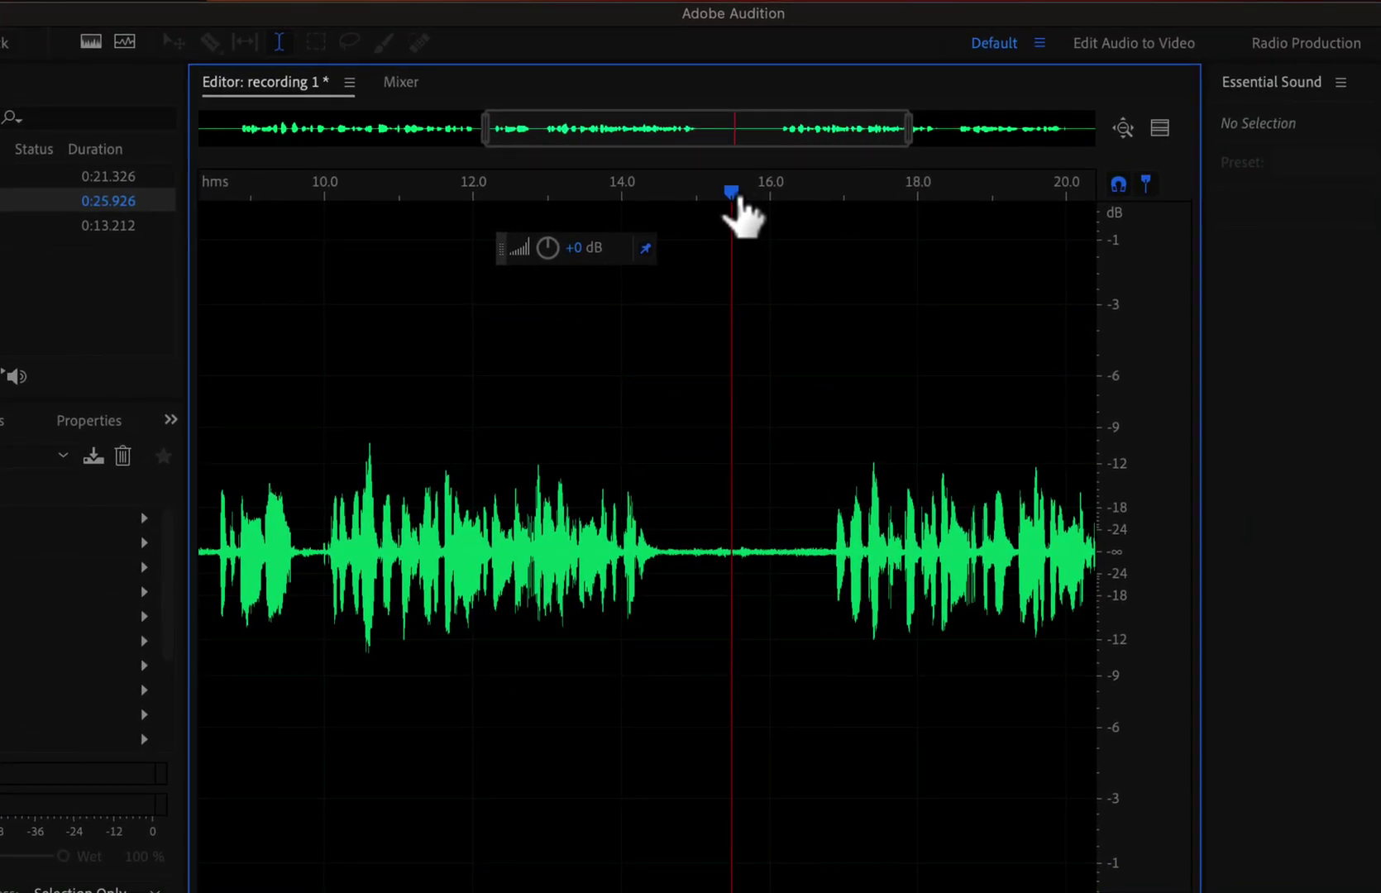
left_click(1126, 131)
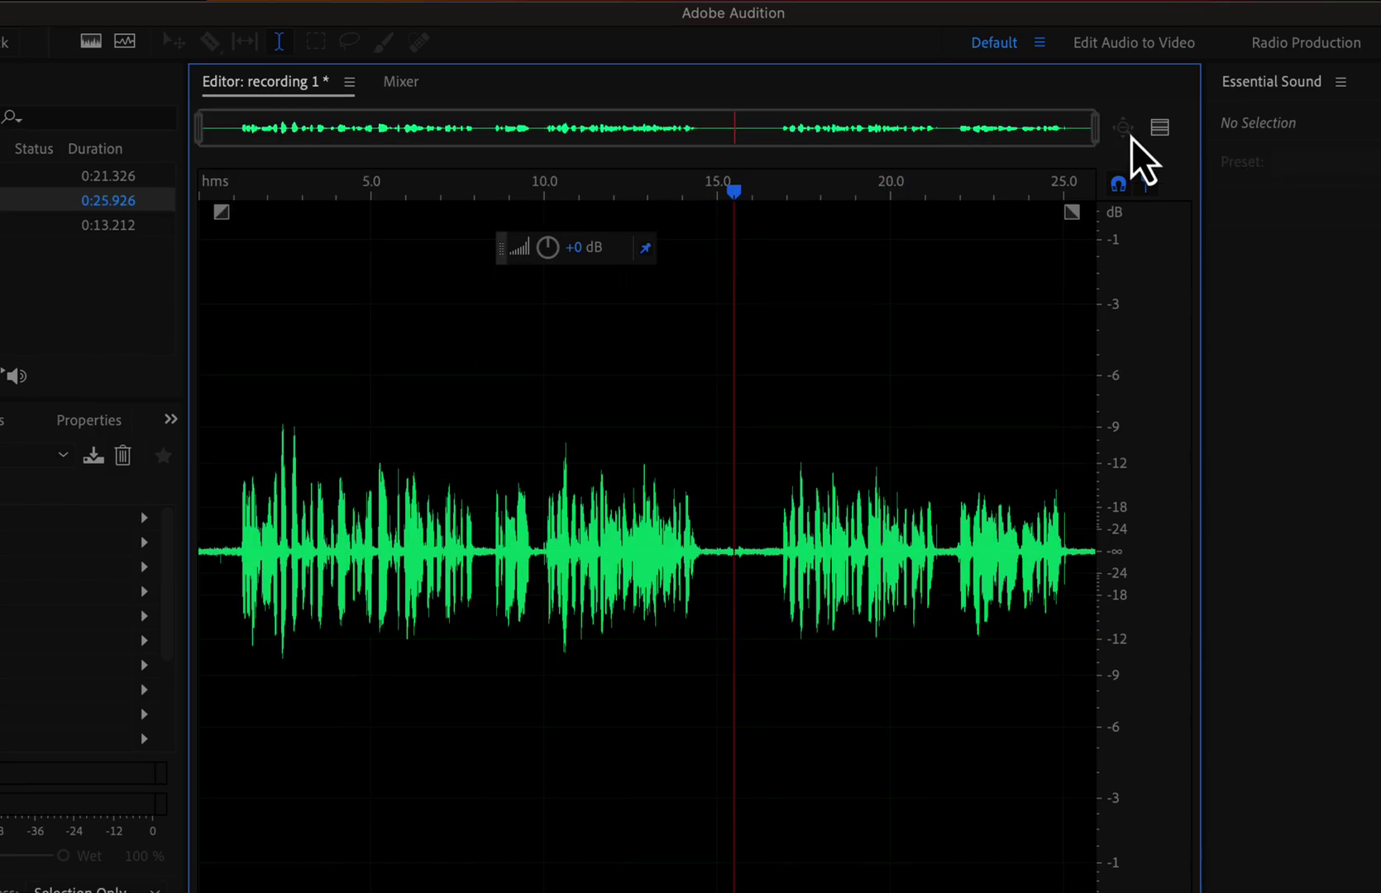
With loop playback off, play recording 1 from the start and stop near 8 seconds.
key("space")
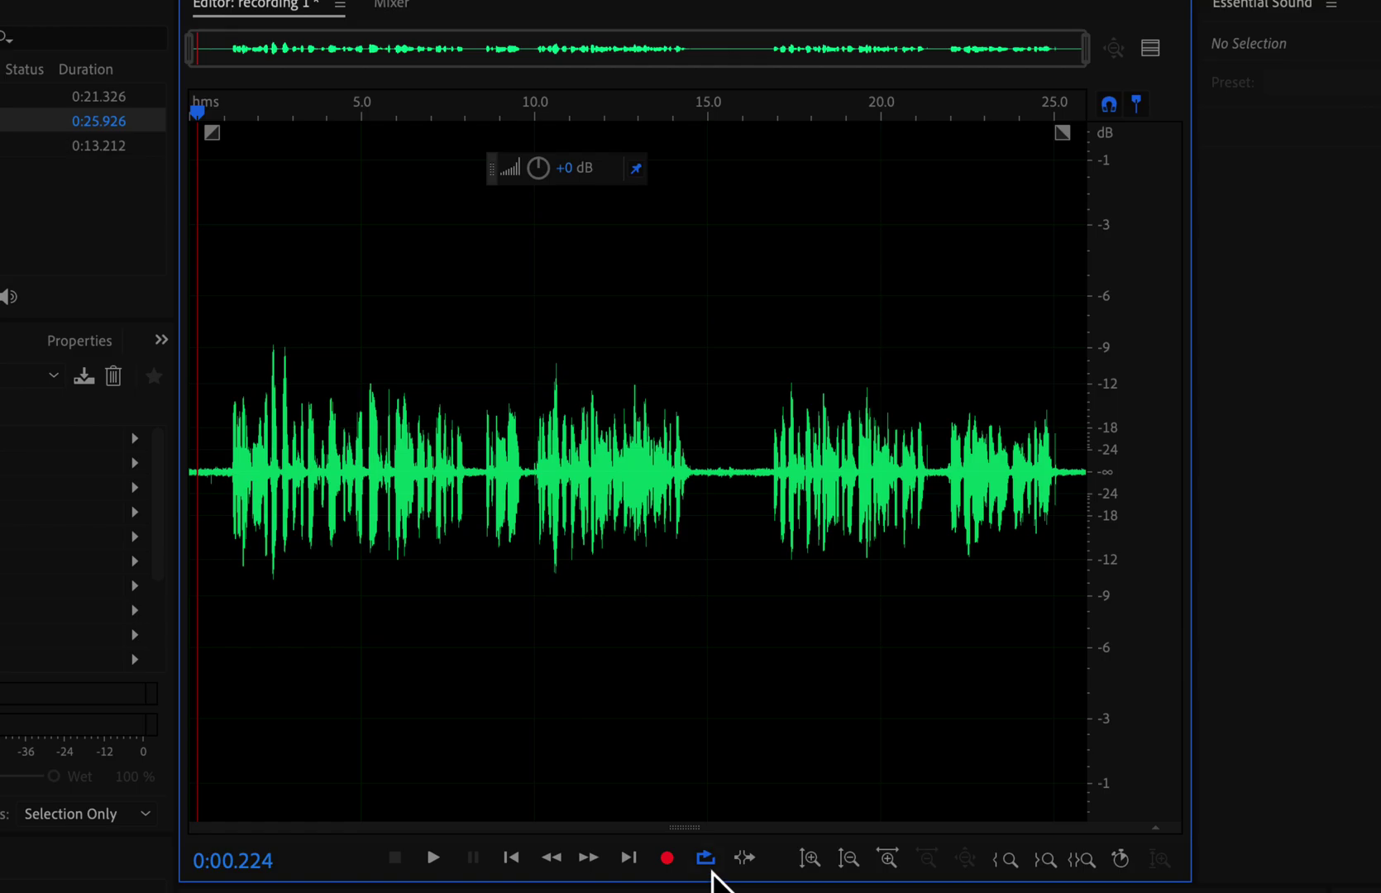
left_click(711, 867)
left_click(706, 867)
left_click(707, 868)
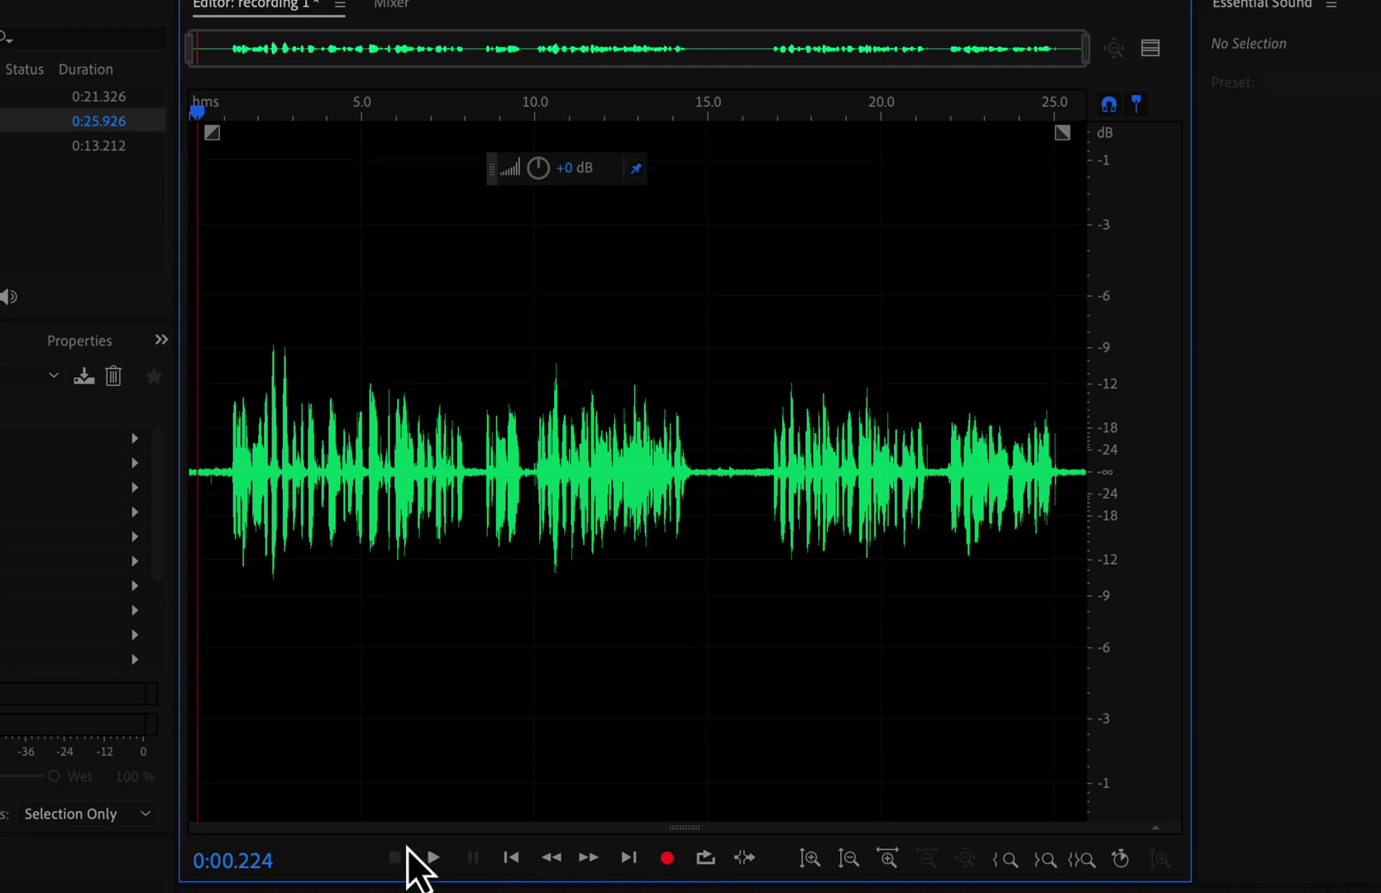
left_click(428, 856)
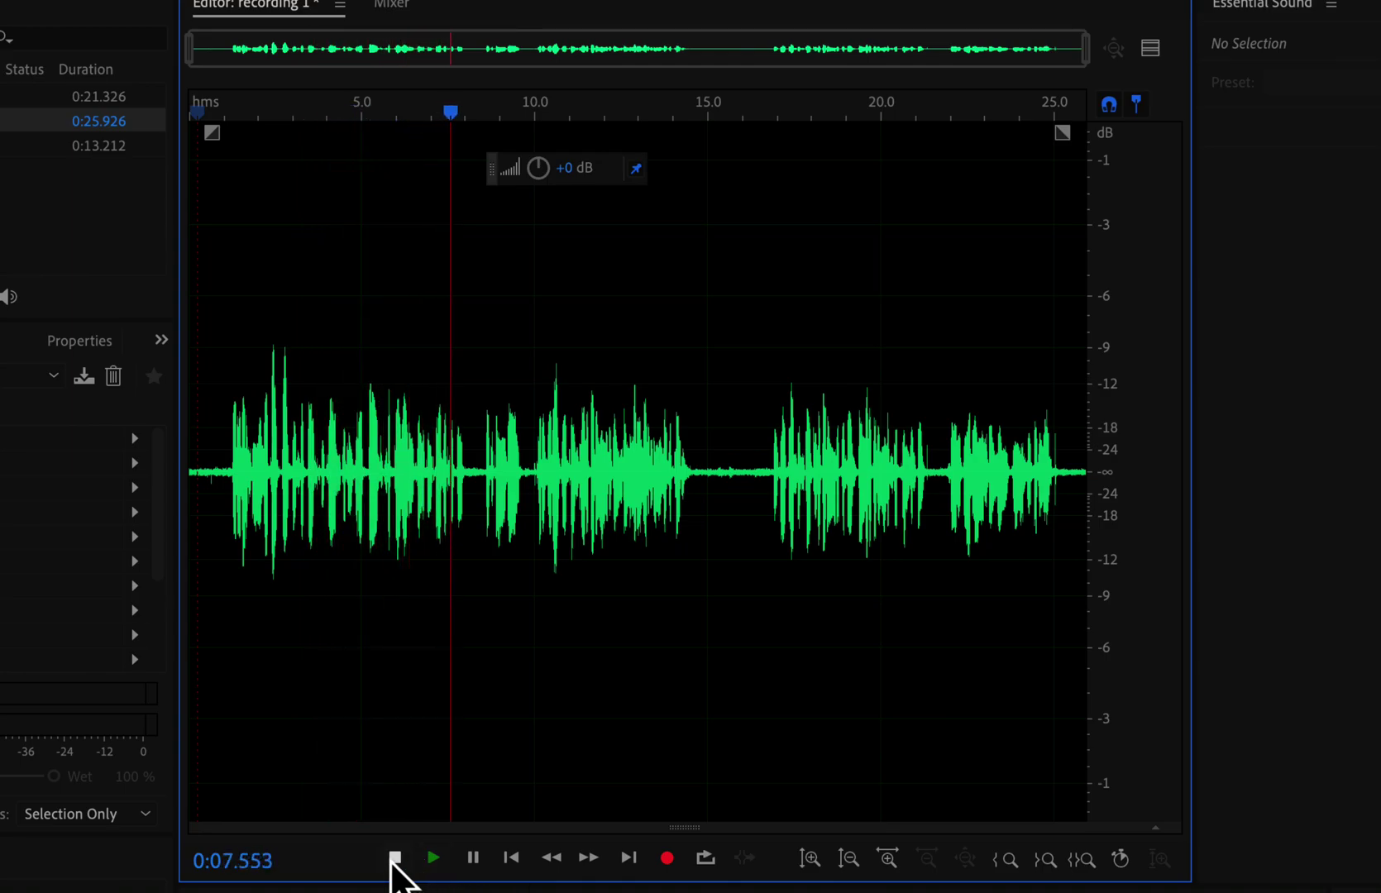
left_click(396, 858)
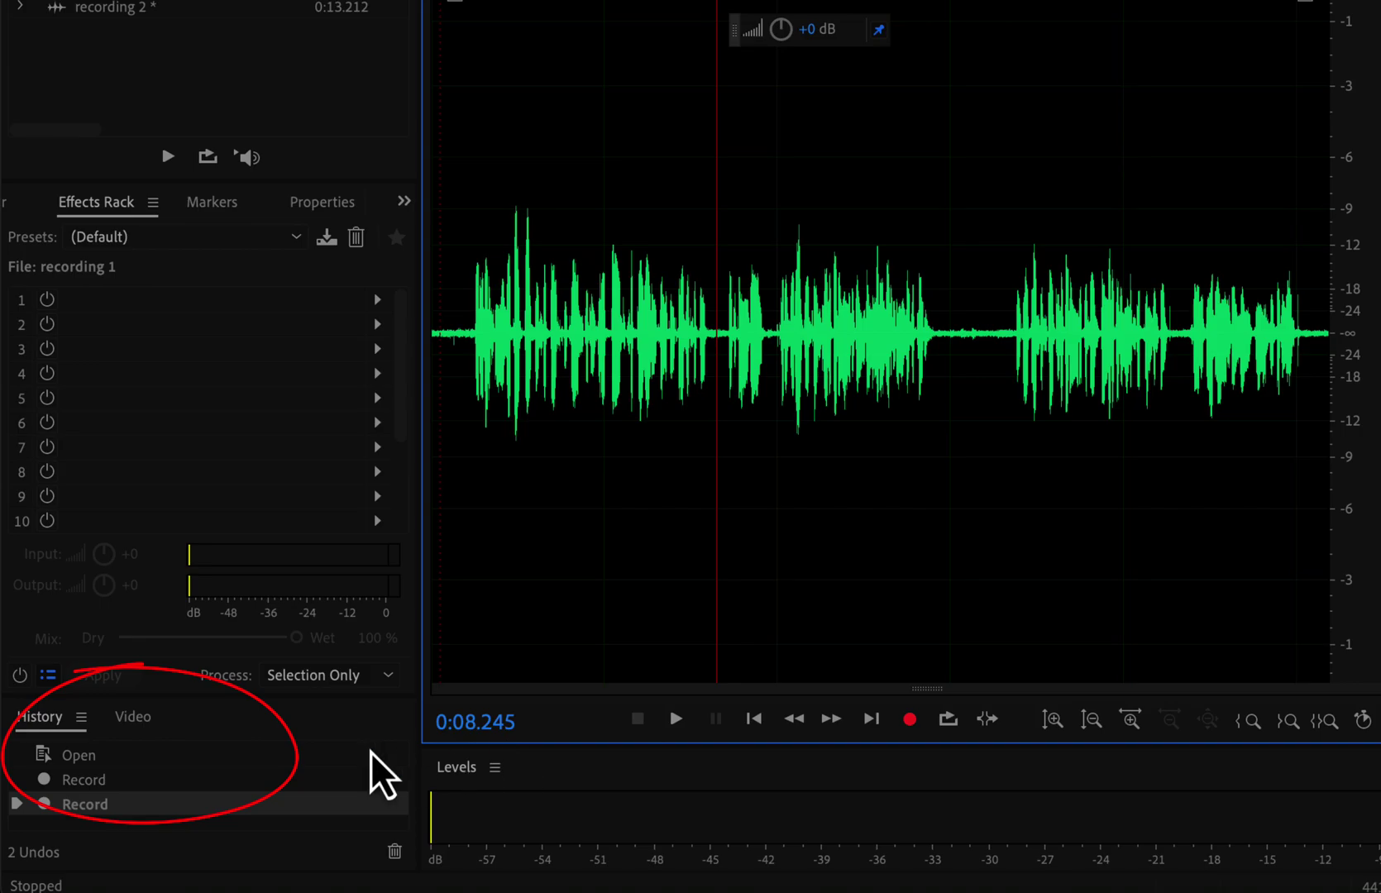
Step recording 1 through its Open and Record history states, ending on the second take.
left_click(82, 783)
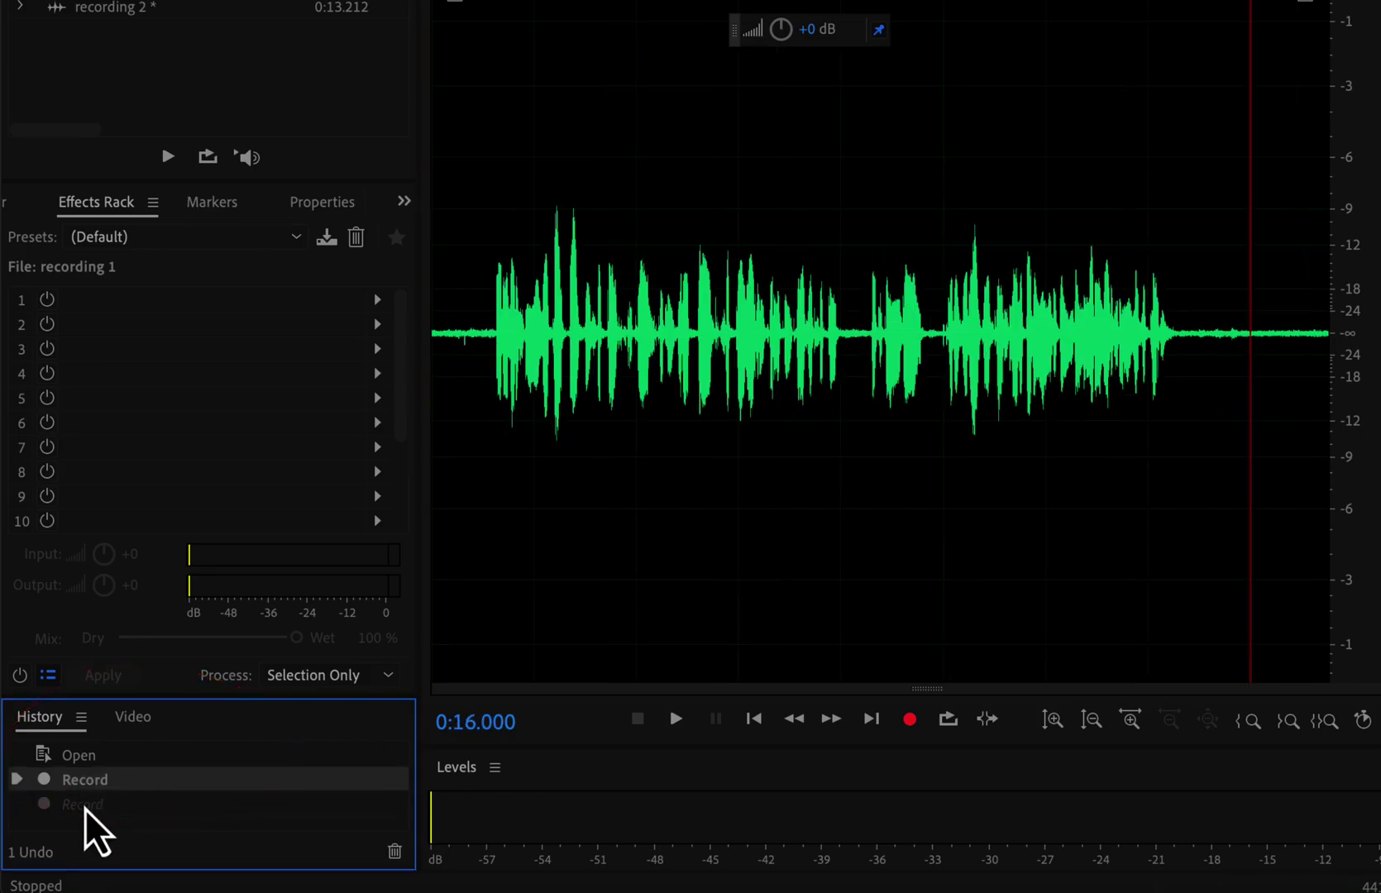
left_click(85, 807)
left_click(86, 780)
left_click(81, 757)
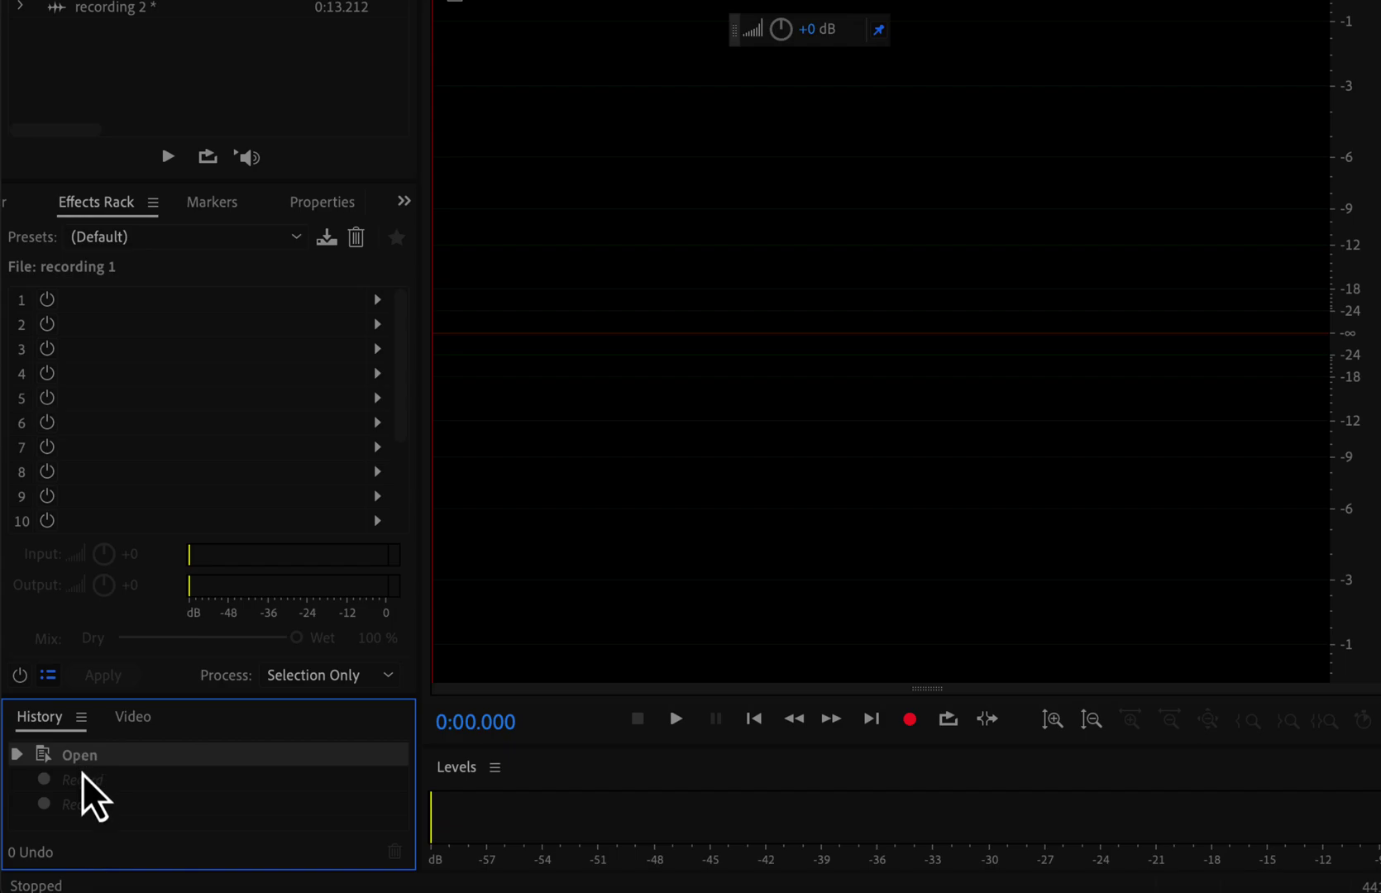
left_click(82, 776)
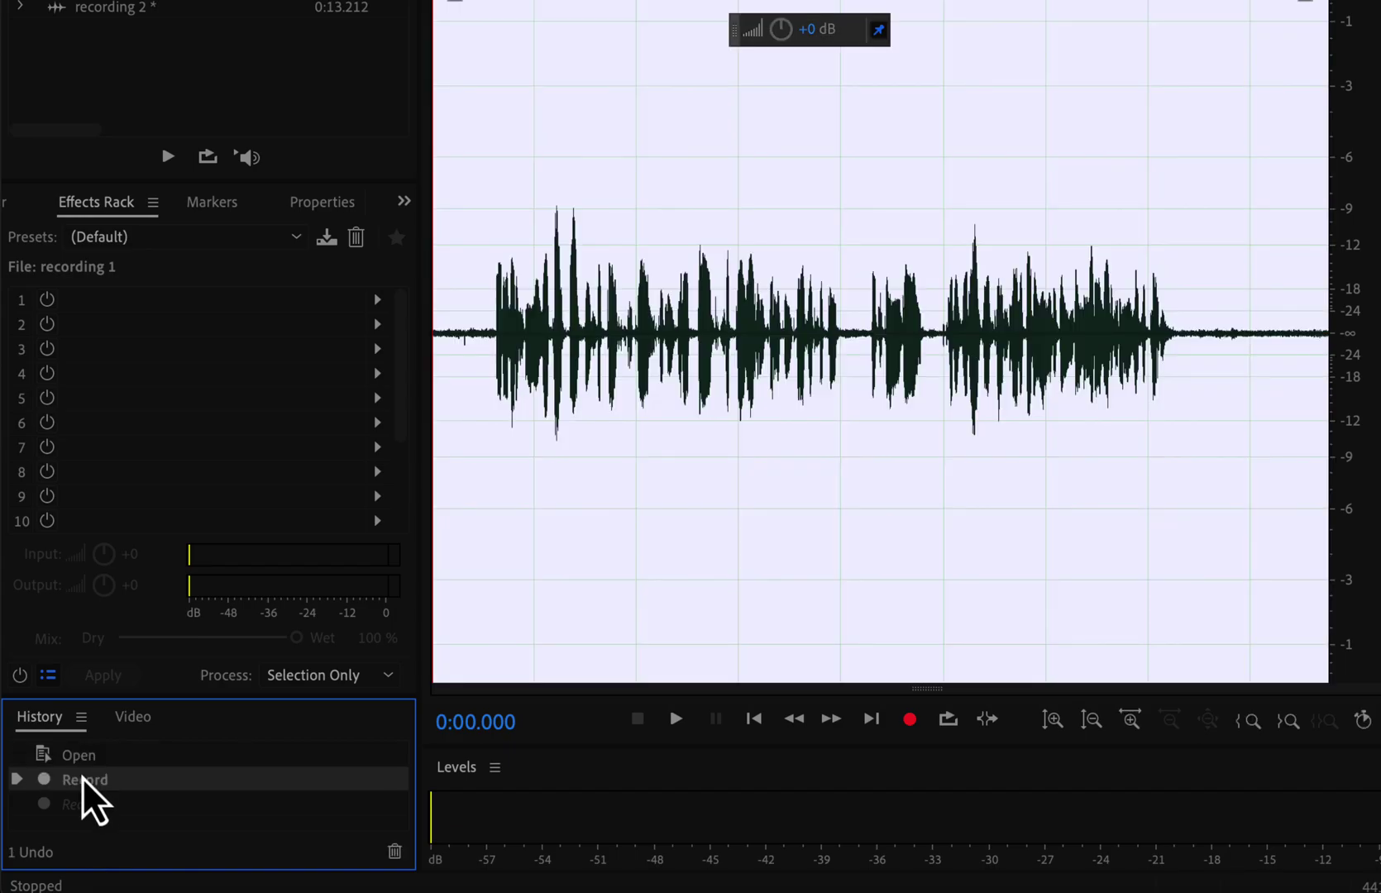
left_click(85, 806)
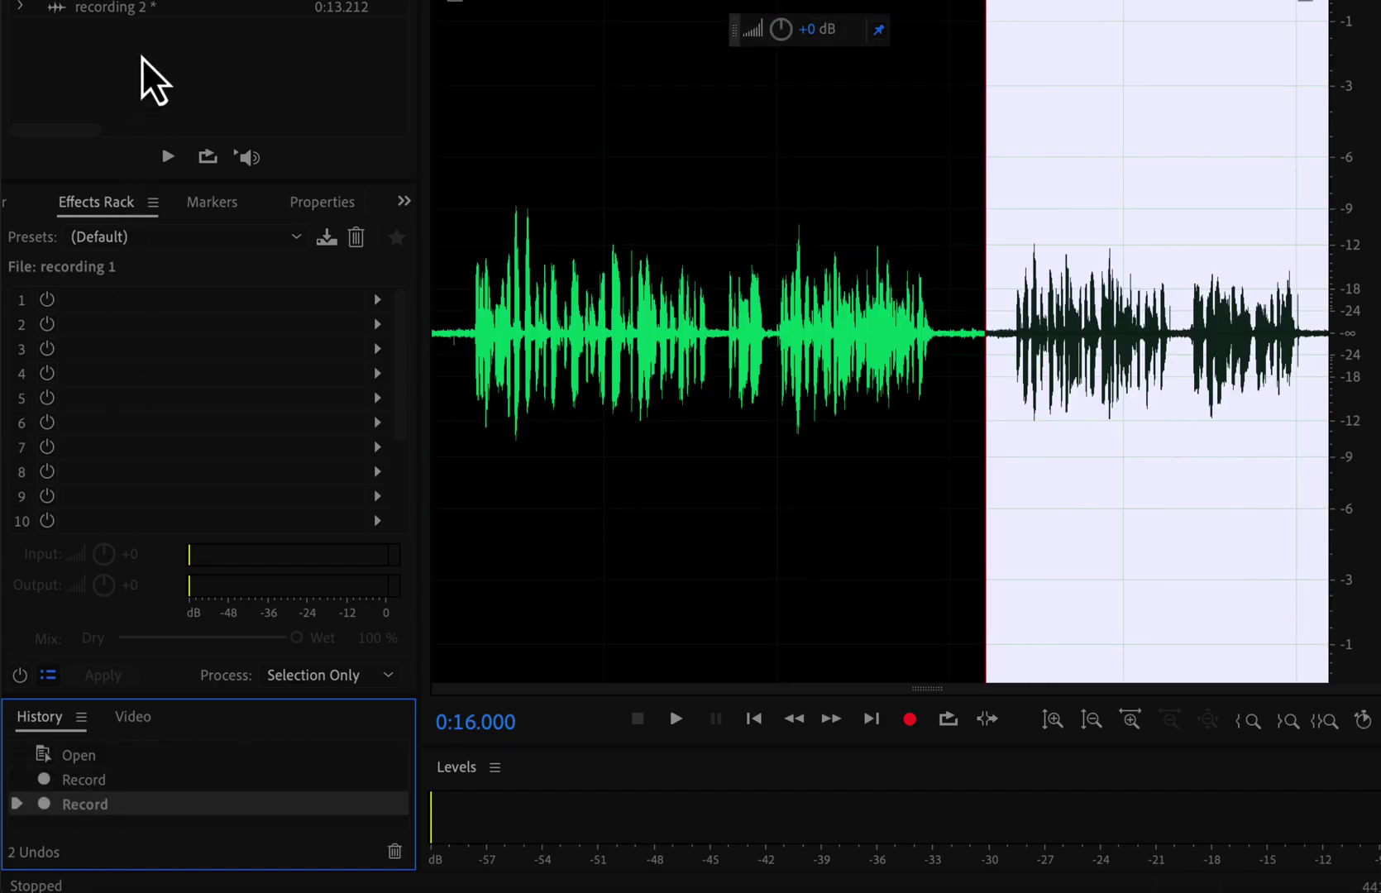
For recording 2, undo the take, revert to Open, then restore its Record state.
left_click(140, 8)
key("ctrl+z")
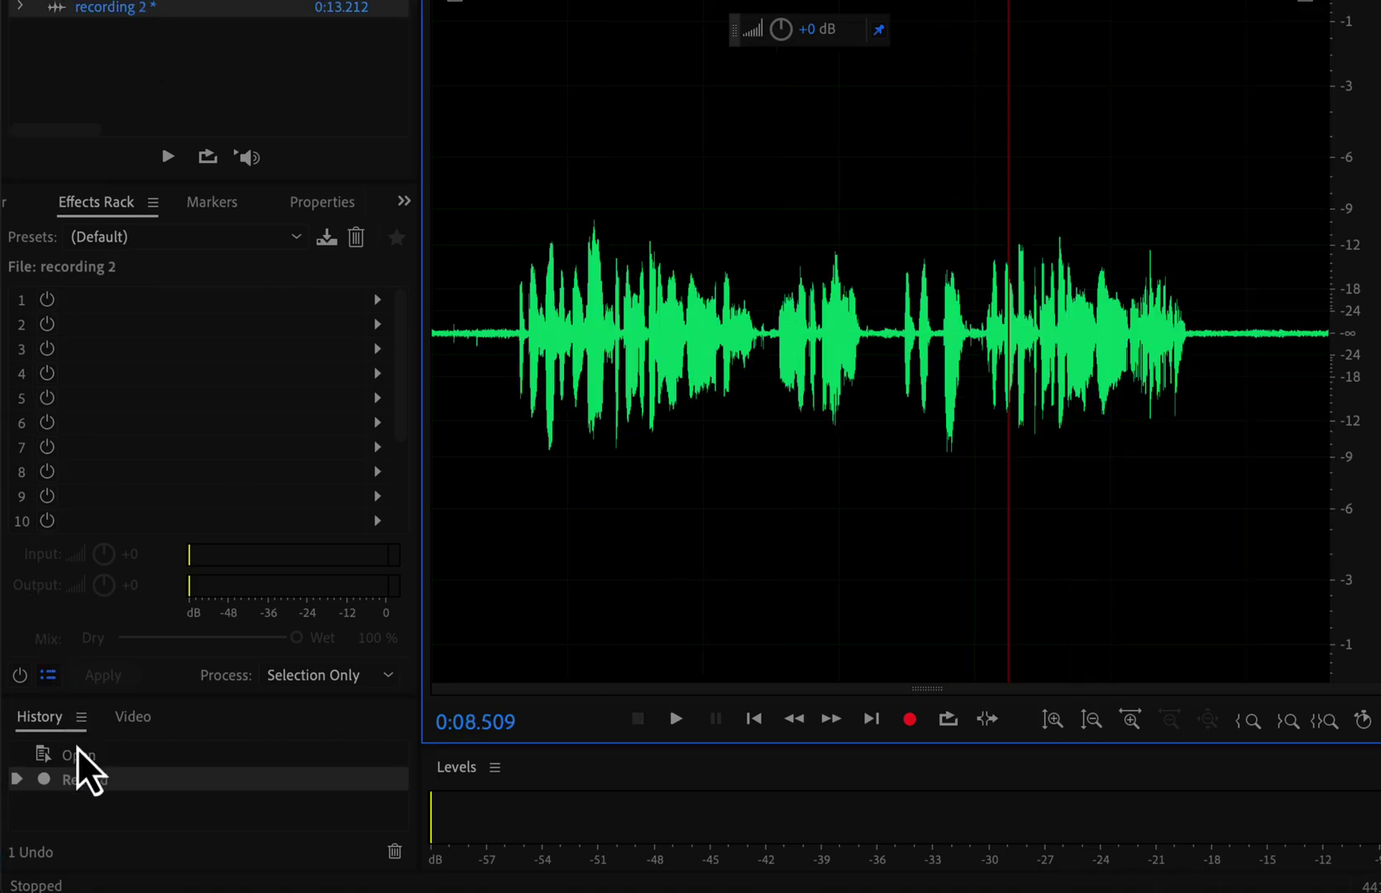
left_click(79, 754)
left_click(86, 779)
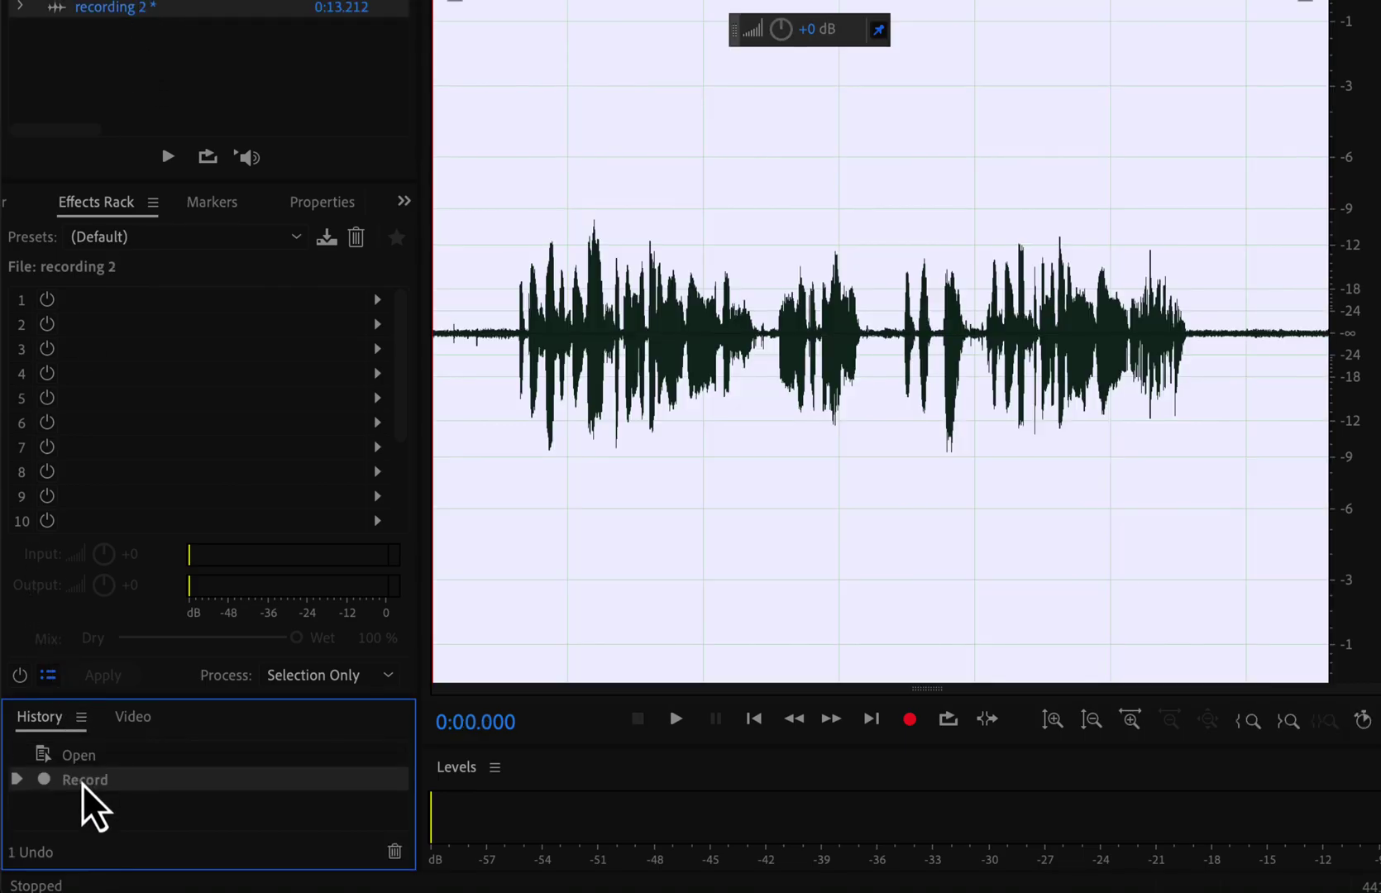
View improved audio.wav's lone Open history state, then return to recording 1 near its start.
left_click(200, 25)
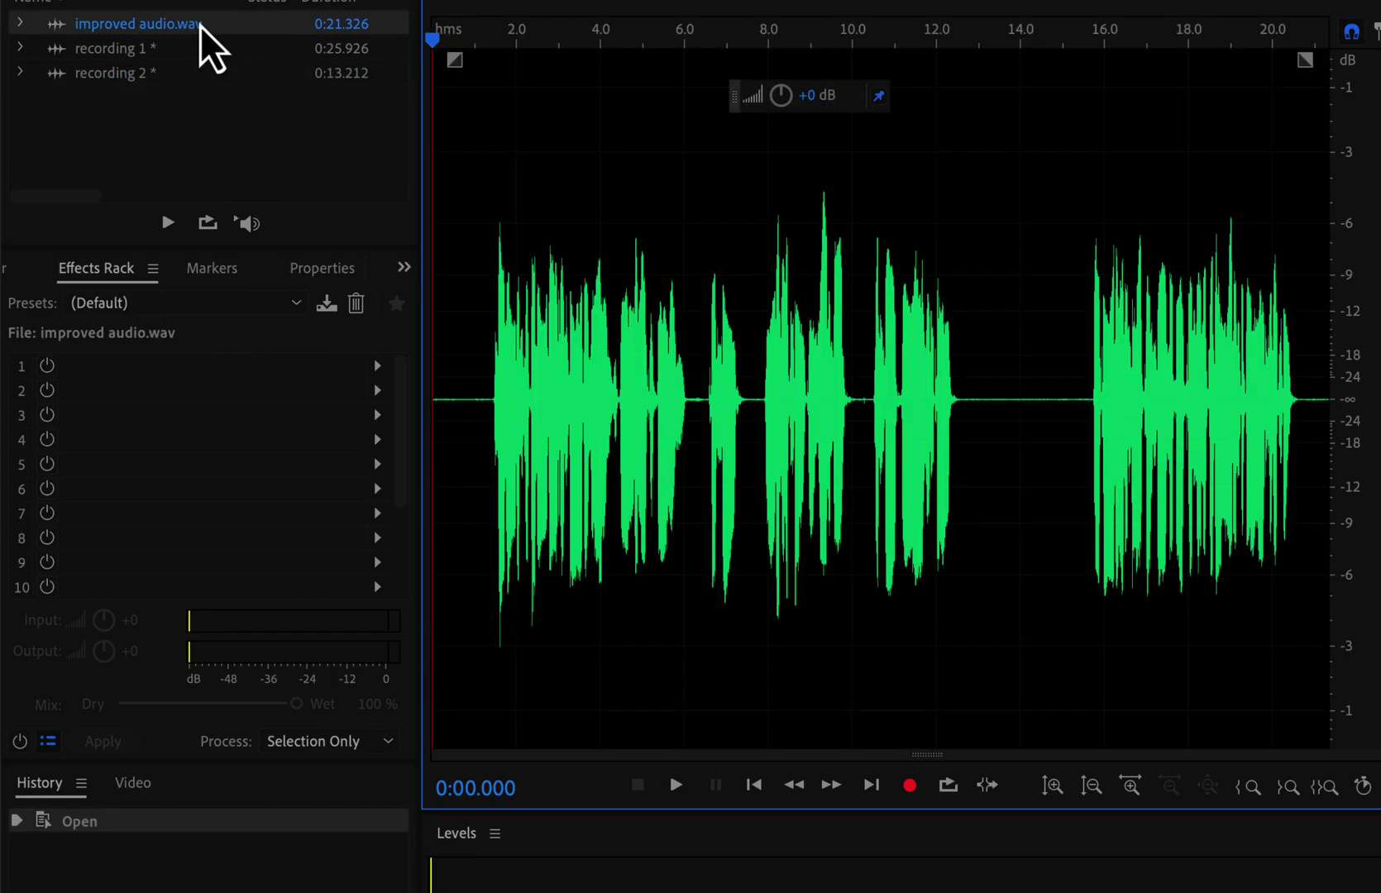
left_click(71, 823)
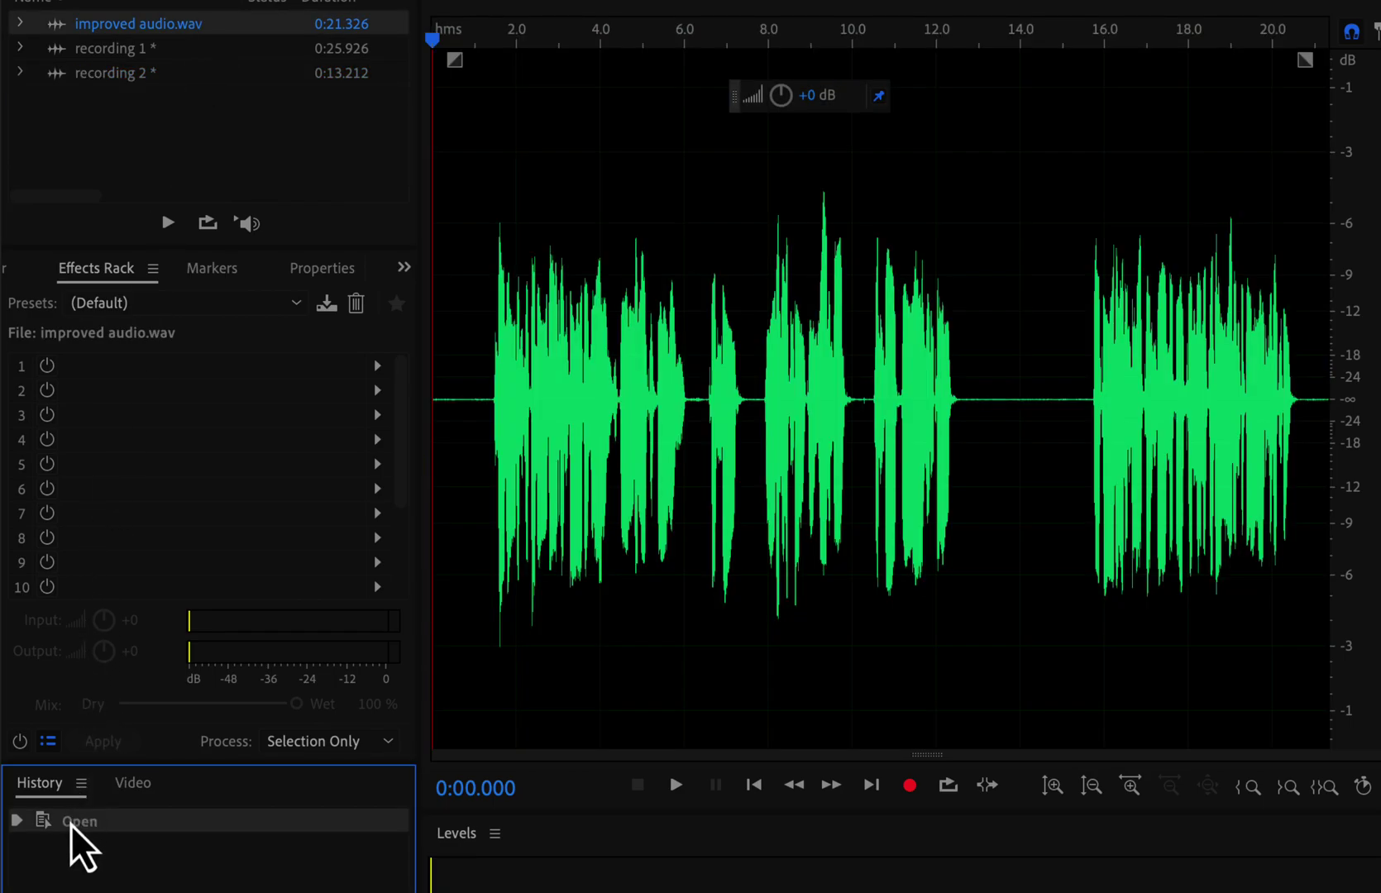
left_click(122, 50)
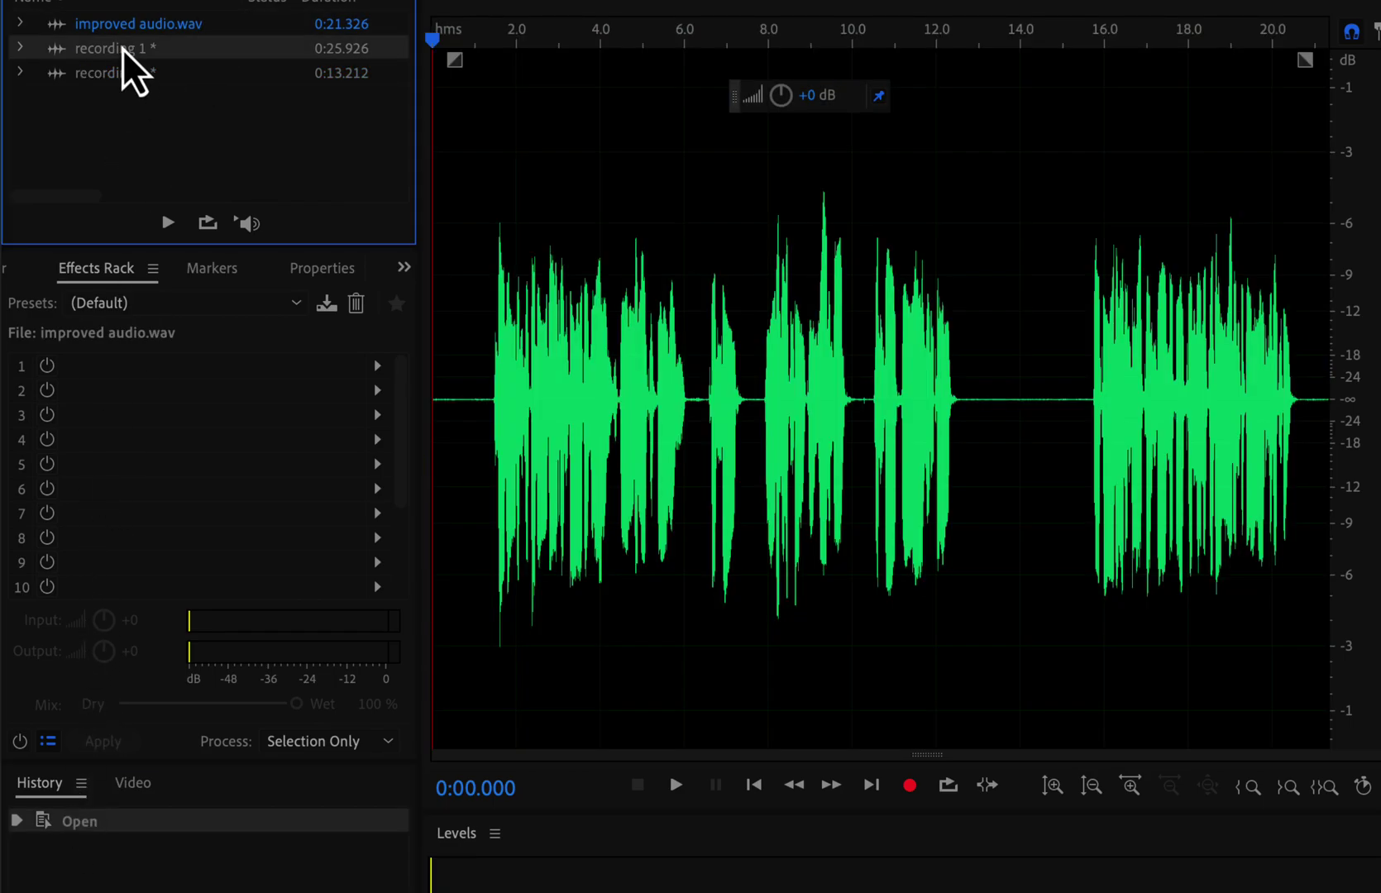
left_click(458, 311)
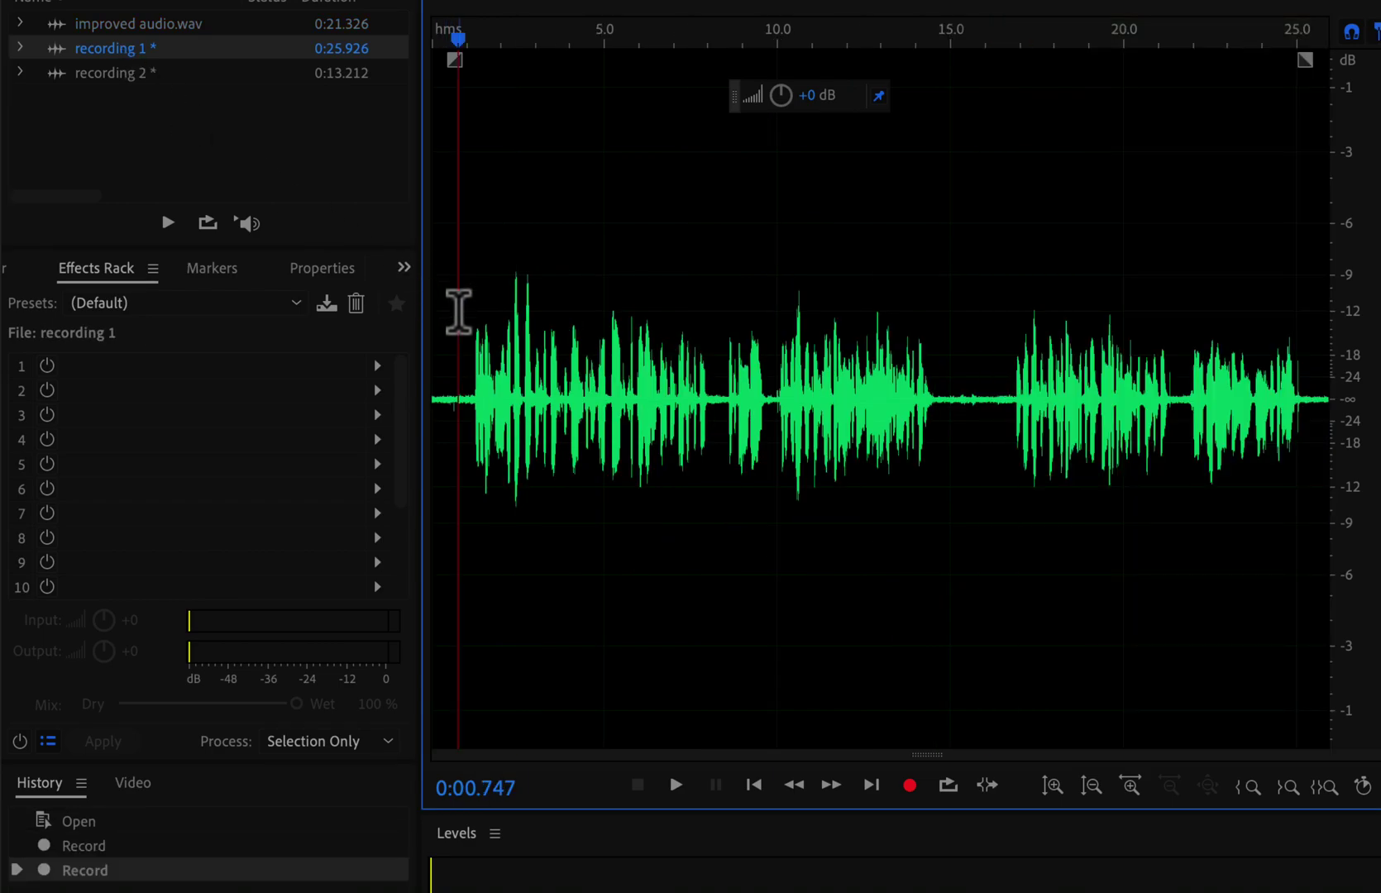